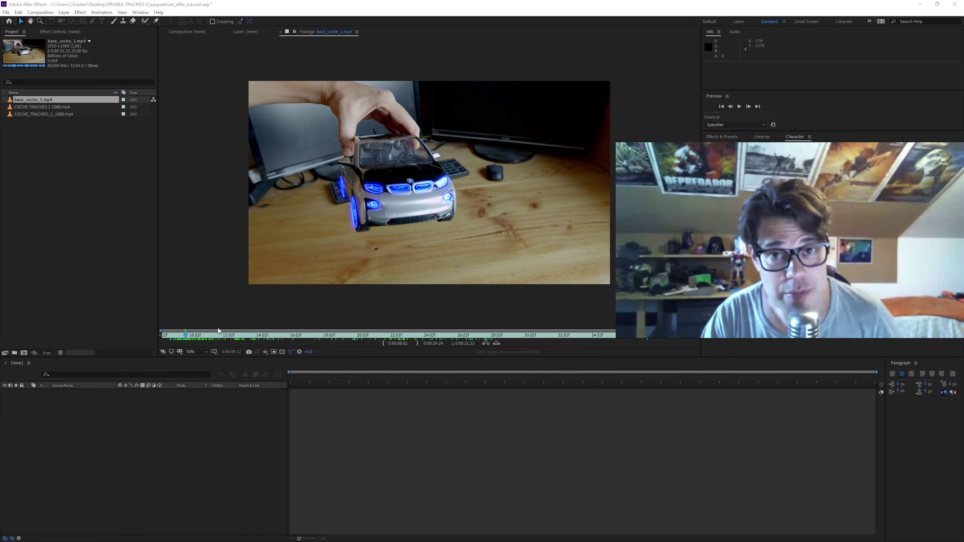
- Scrub through the finished base_coche_1.mp4 clip to review its tracked HUD graphics
left_click(173, 338)
left_click_drag(173, 337, 426, 336)
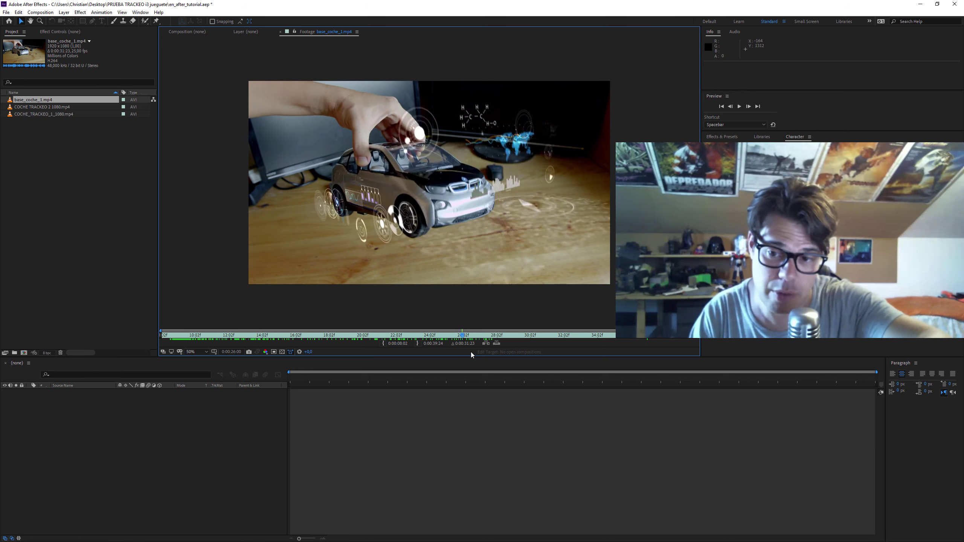
mouse_move(442, 353)
left_mouse_down()
mouse_move(570, 353)
mouse_move(663, 339)
mouse_move(445, 328)
mouse_move(520, 321)
left_mouse_up()
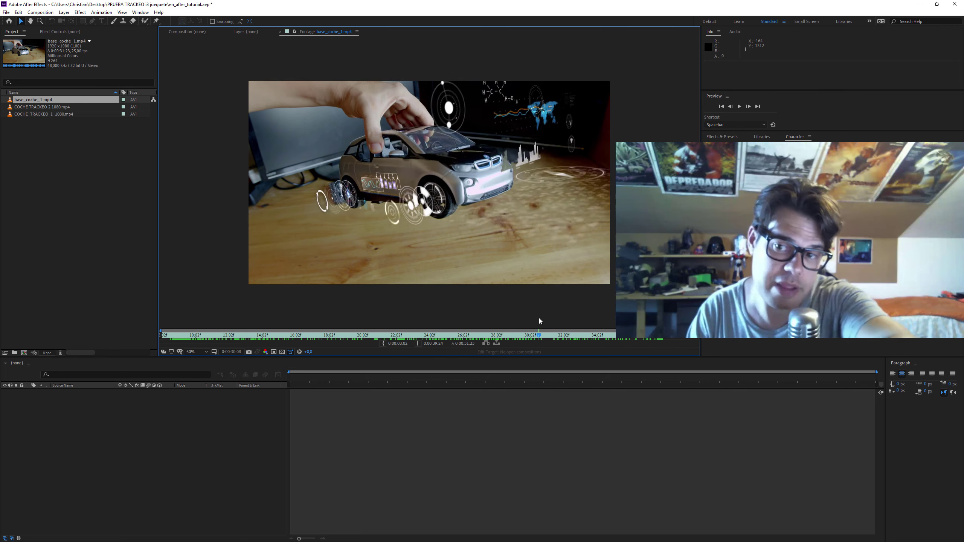
mouse_move(521, 321)
left_mouse_down()
mouse_move(565, 323)
mouse_move(190, 342)
mouse_move(213, 341)
left_mouse_up()
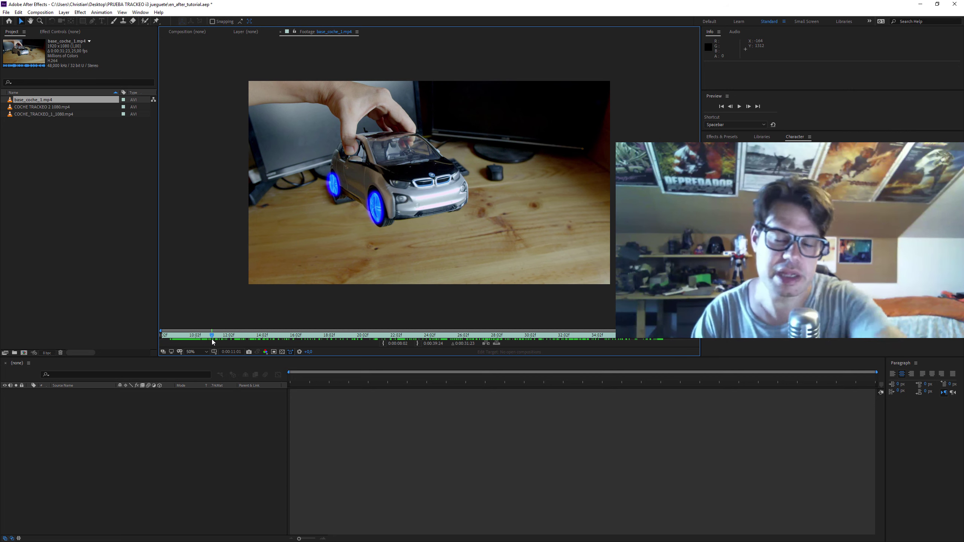
mouse_move(211, 339)
left_mouse_down()
mouse_move(470, 354)
mouse_move(565, 344)
left_mouse_up()
- Preview the raw clips COCHE TRACKEO 2 1080.mp4 and COCHE_TRACKEO_1_1080.mp4, then reopen base_coche_1.mp4
double_click(64, 107)
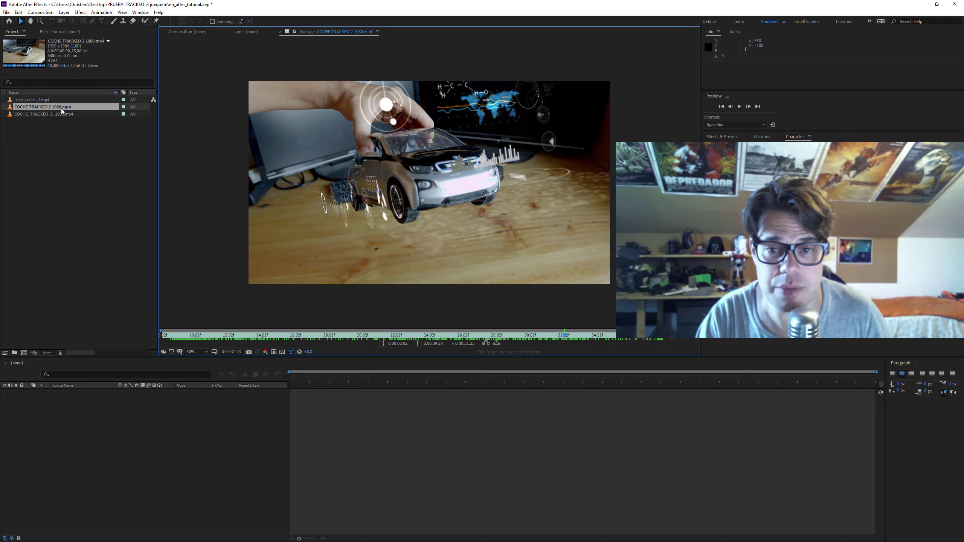
left_click_drag(282, 337, 352, 336)
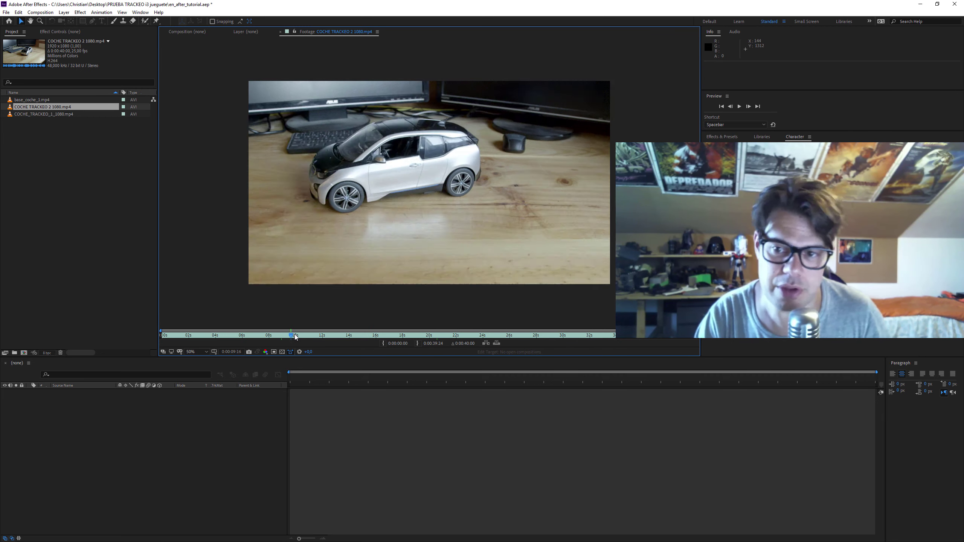
double_click(67, 114)
double_click(63, 108)
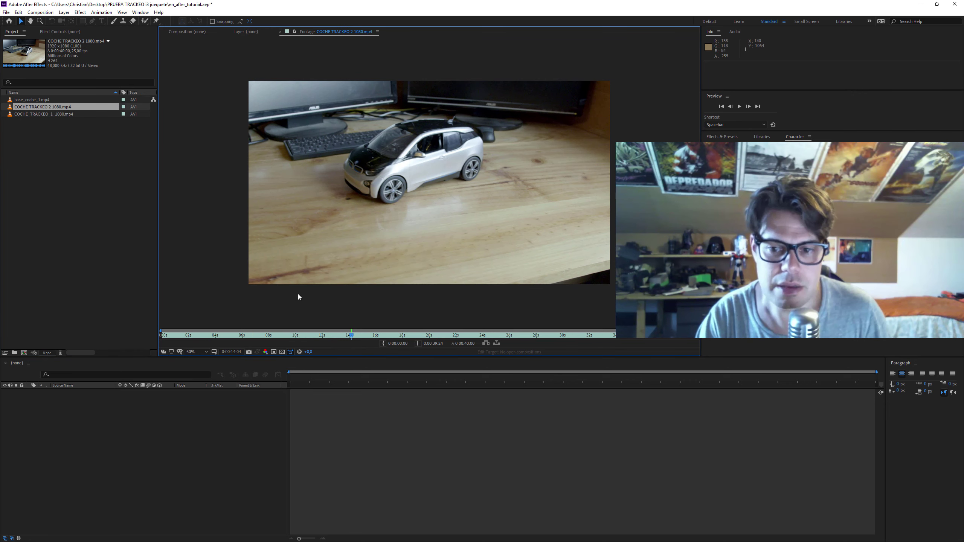
left_click_drag(387, 337, 440, 331)
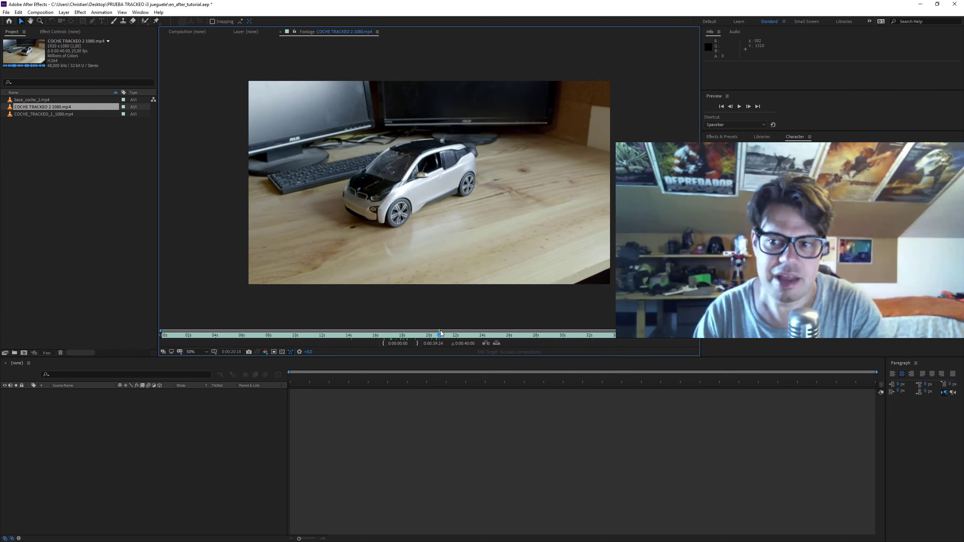
double_click(43, 99)
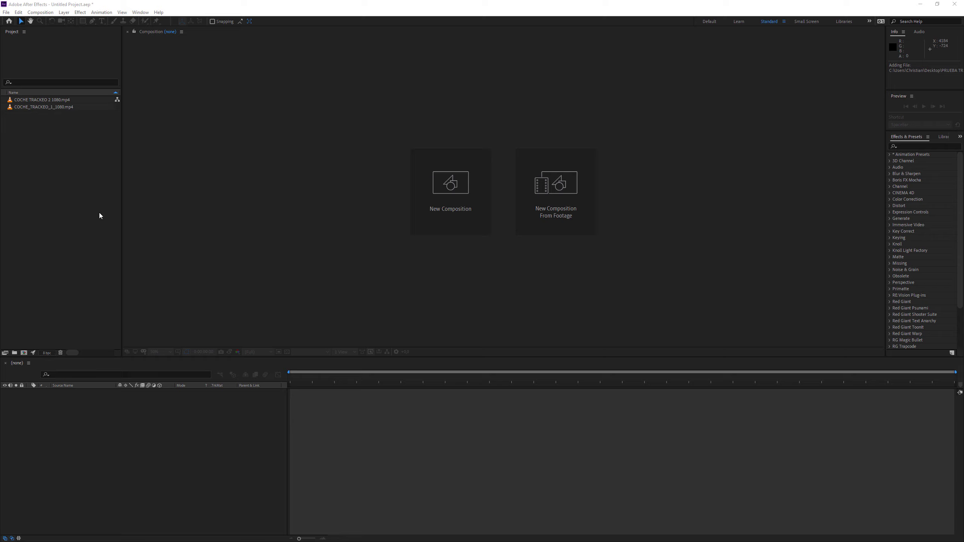
- Build a new composition from COCHE TRACKEO 2 1080.mp4 via the New Composition button
left_click(52, 99)
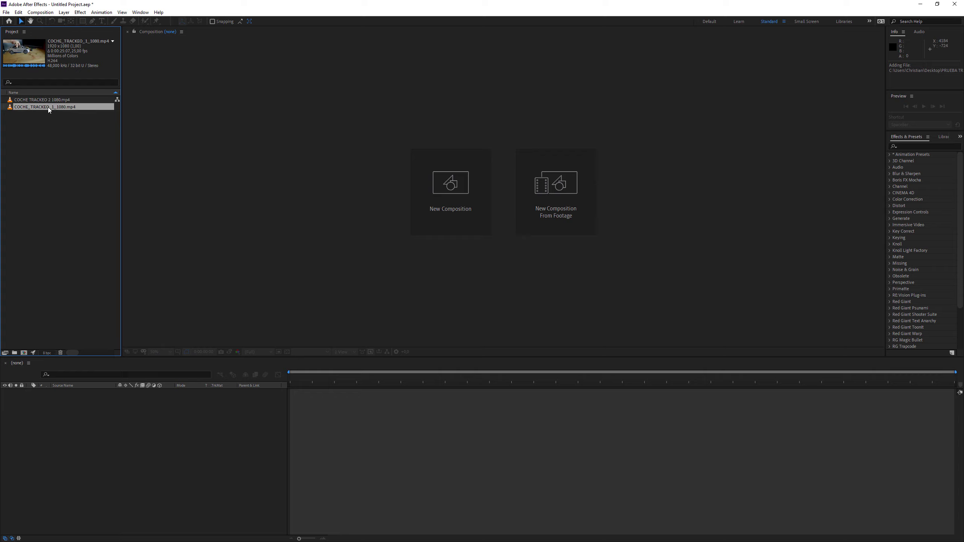
left_click(54, 123)
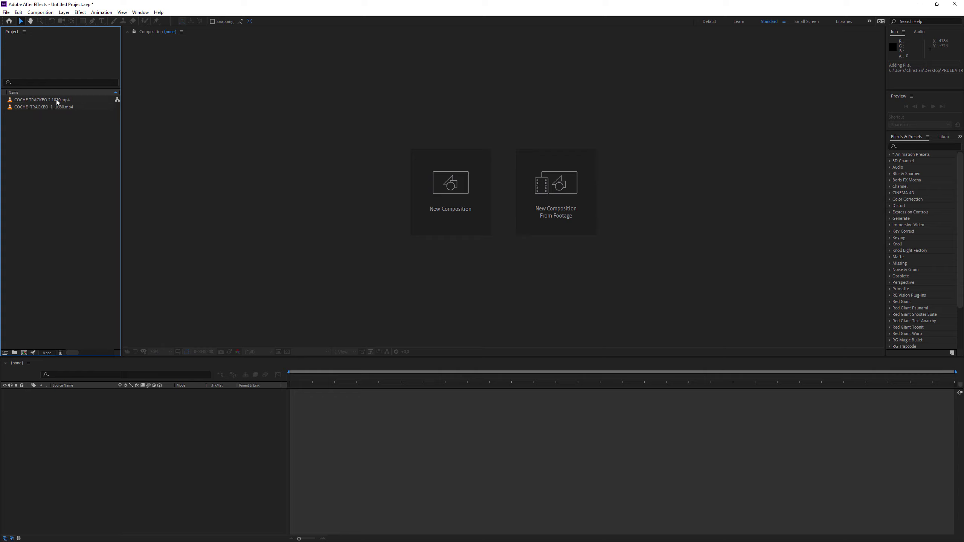
left_click(56, 100)
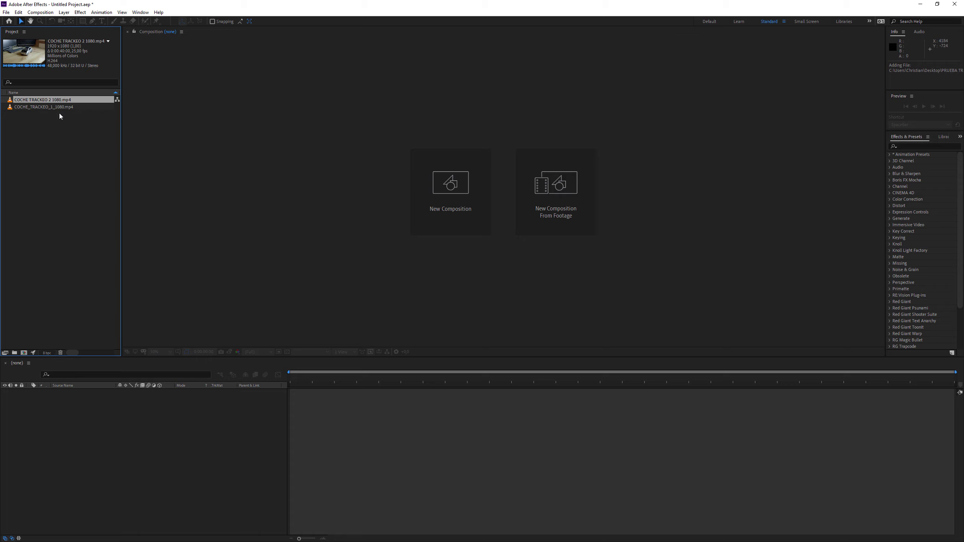
left_click(59, 114)
mouse_move(56, 100)
left_mouse_down()
mouse_move(99, 157)
mouse_move(27, 354)
left_mouse_up()
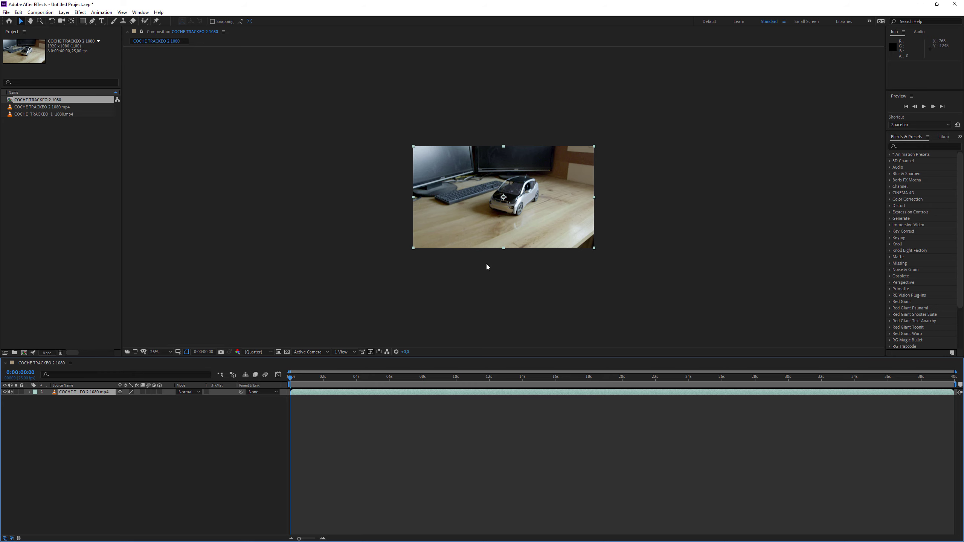
- Set the viewer zoom to 50% and scrub the timeline to about 12 seconds
key("period")
left_click(341, 409)
left_click_drag(300, 382, 530, 379)
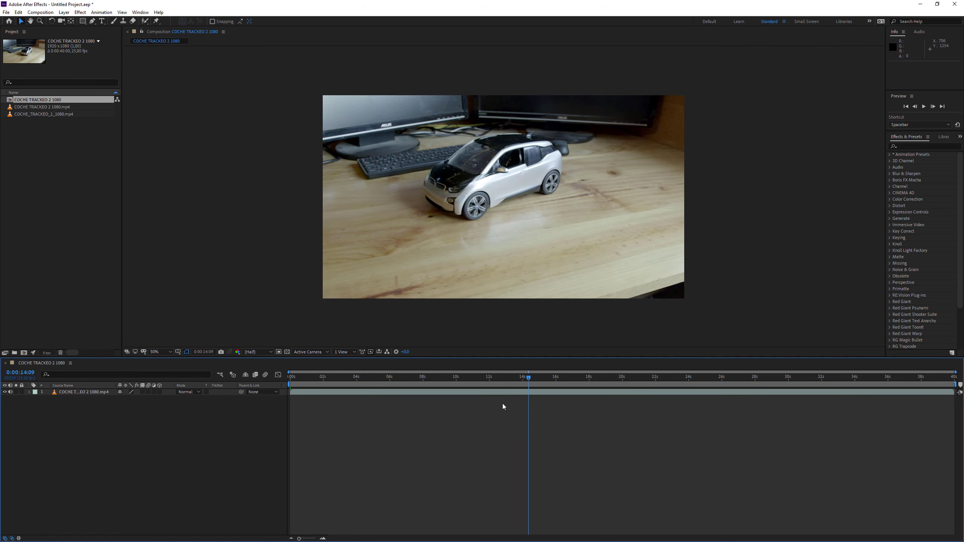
left_click(509, 394)
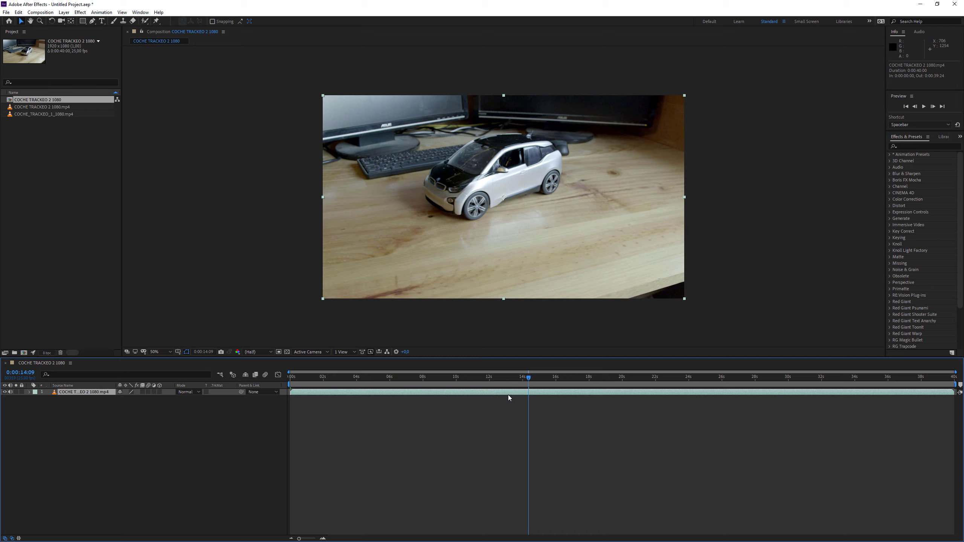
left_click_drag(494, 378, 509, 374)
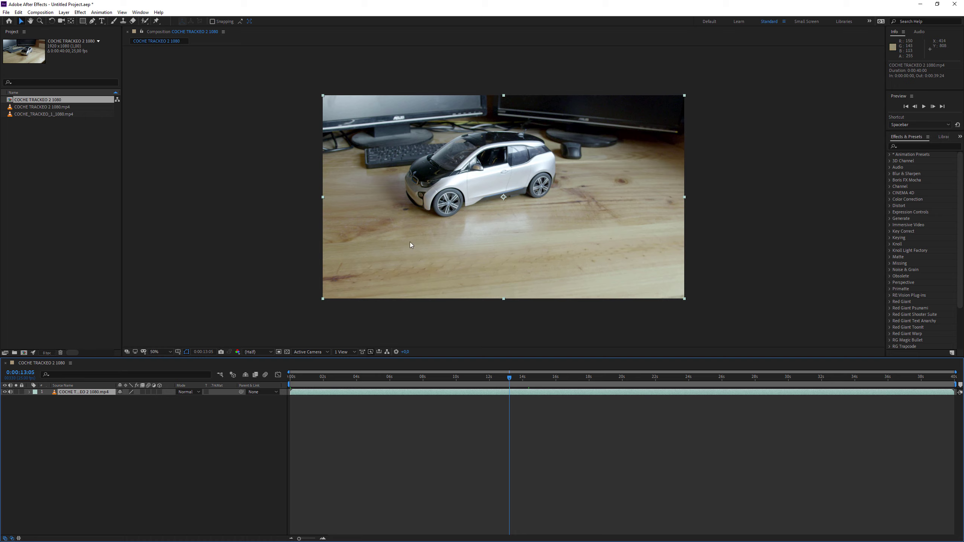
left_click(446, 441)
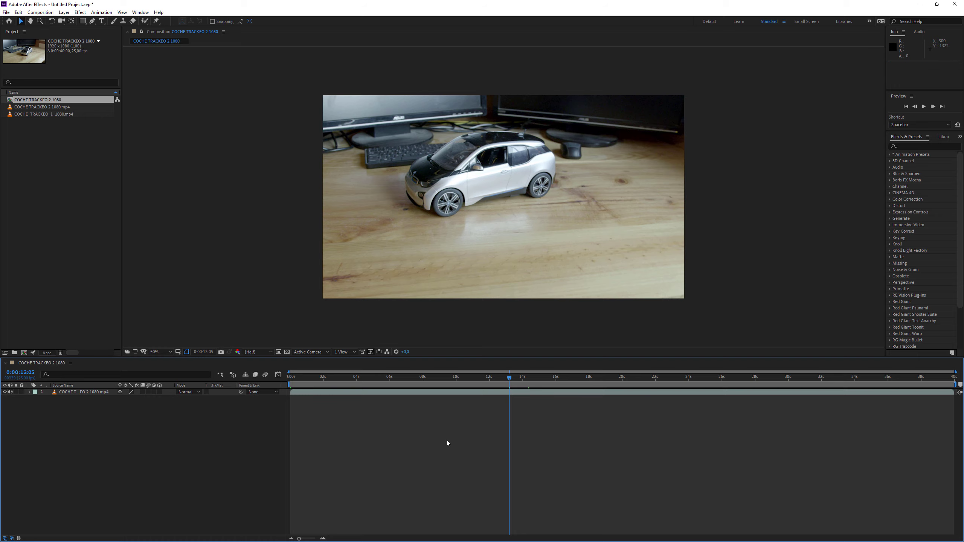
left_click(479, 395)
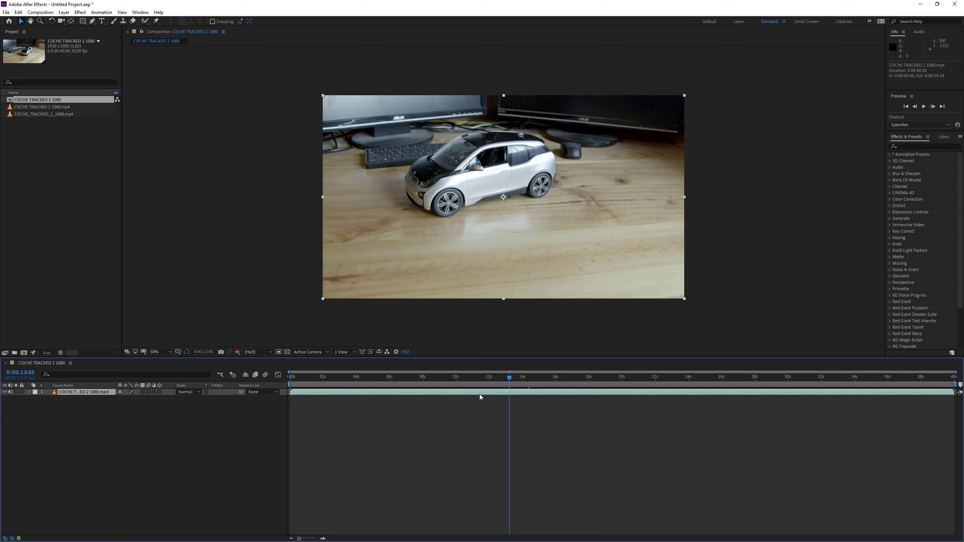
- Apply Track & Stabilize > Track Camera to the car clip layer and widen Effect Controls
right_click(480, 395)
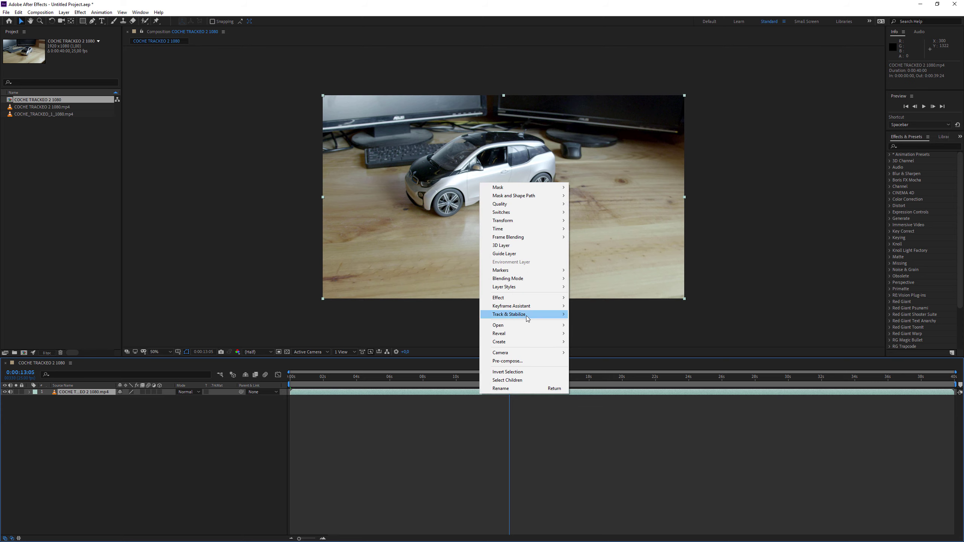
mouse_move(527, 316)
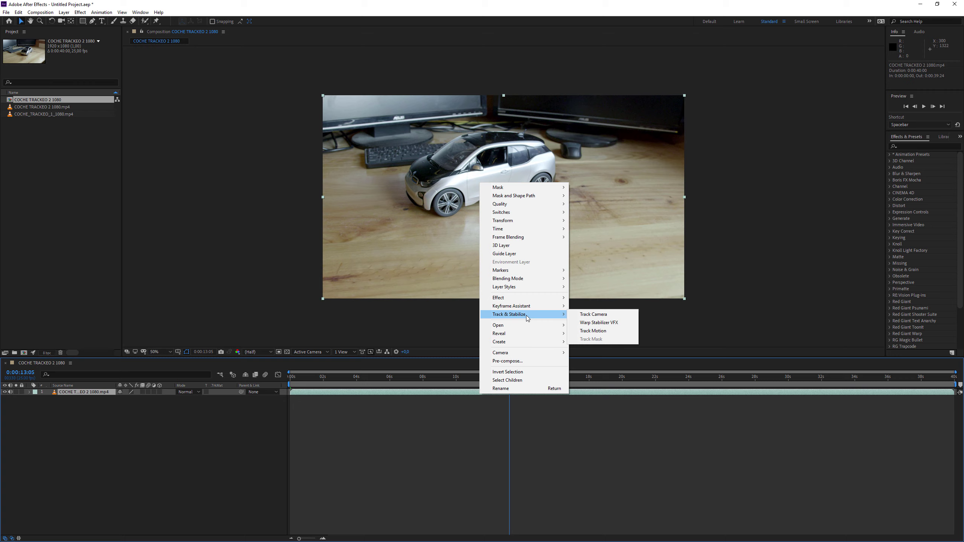
left_click(582, 320)
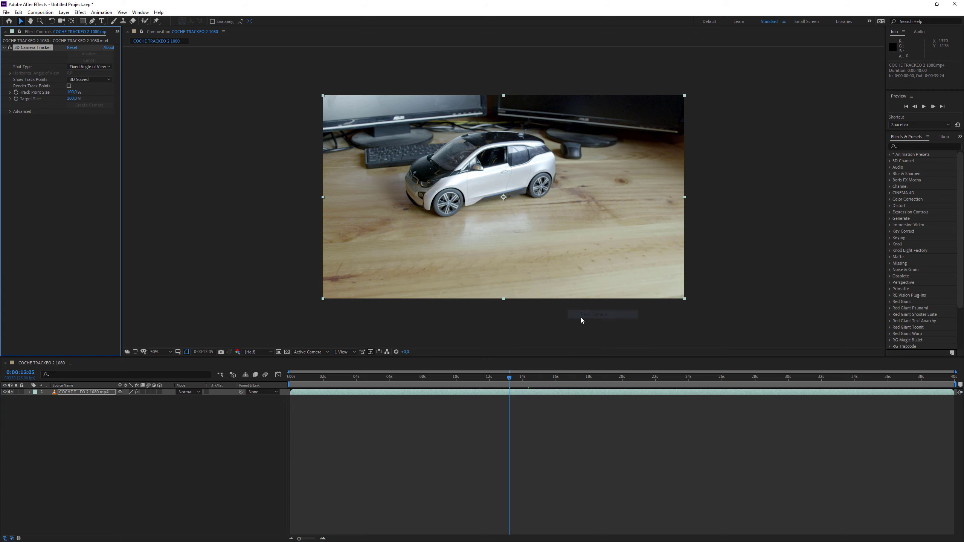
left_click_drag(123, 170, 214, 170)
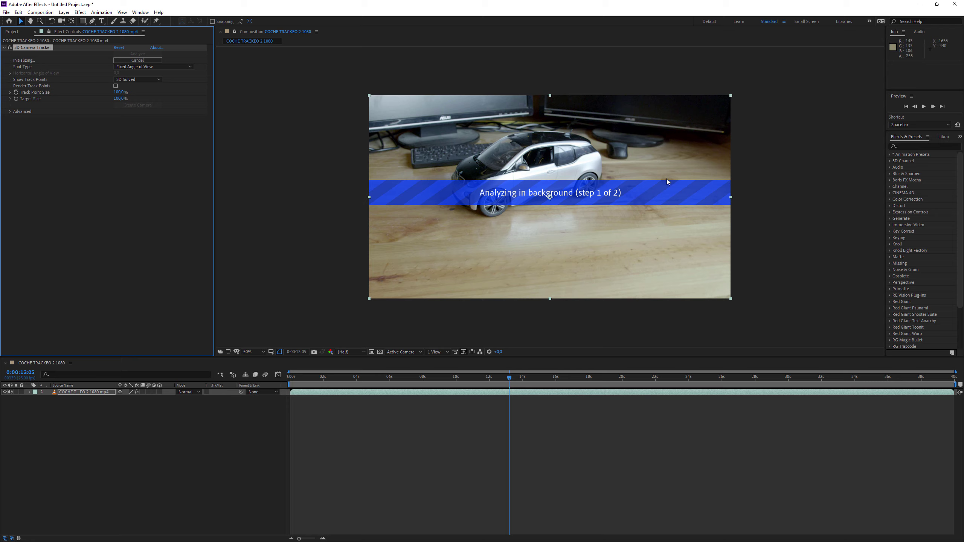
left_click(434, 417)
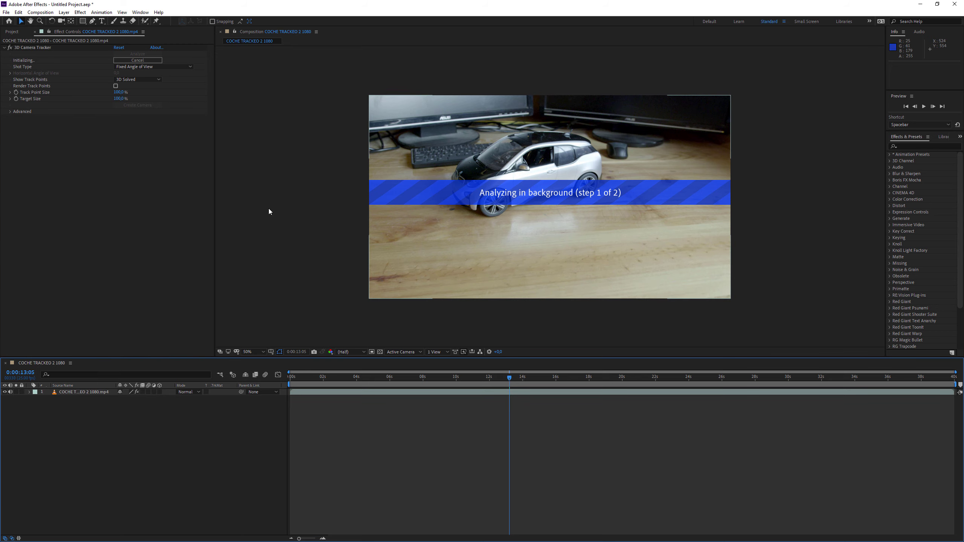
- Expand the 3D Camera Tracker's Advanced settings and enable Detailed Analysis
left_click(10, 112)
left_click(10, 111)
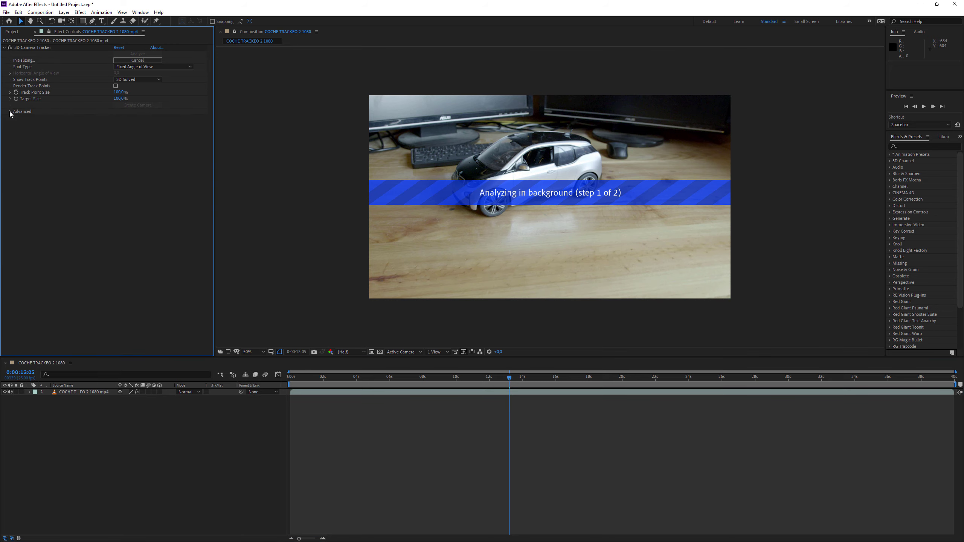
left_click(10, 112)
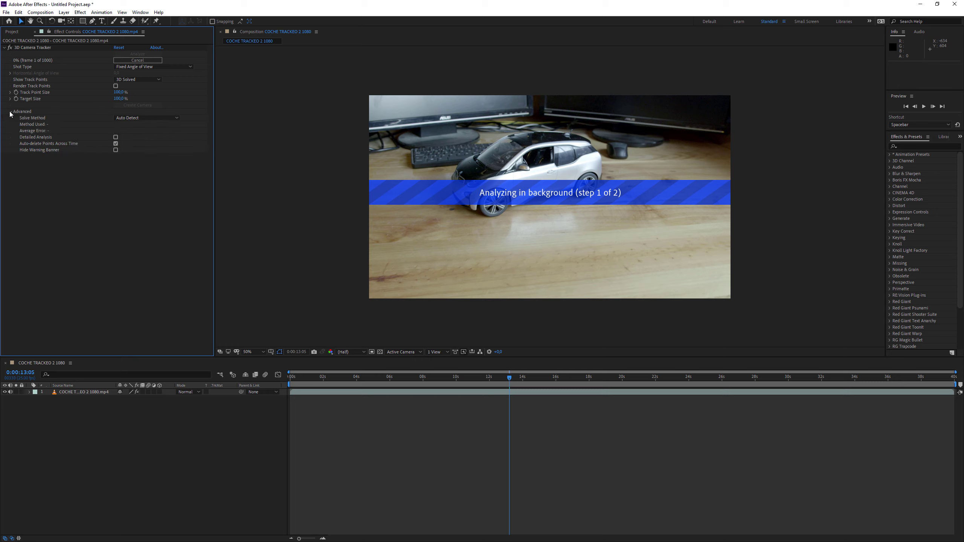
left_click(115, 137)
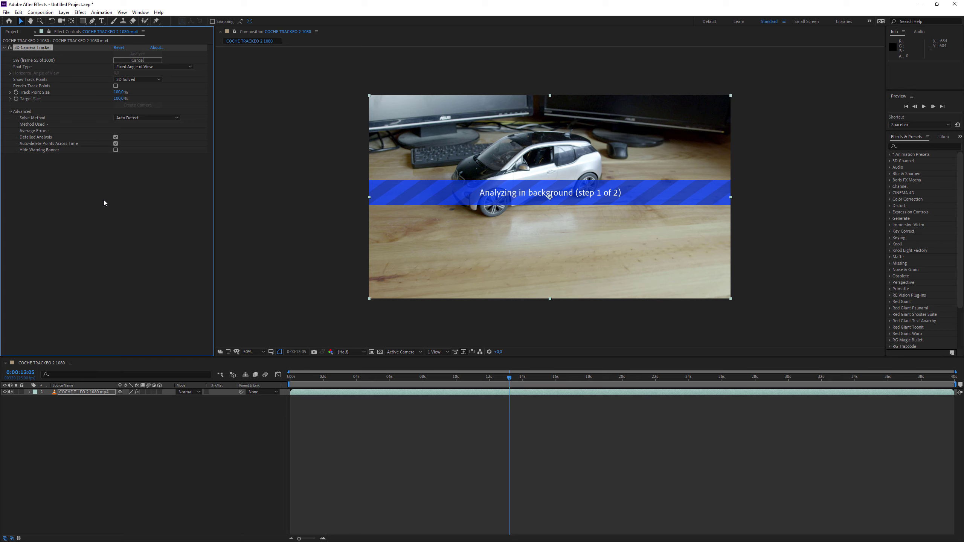
left_click(460, 378)
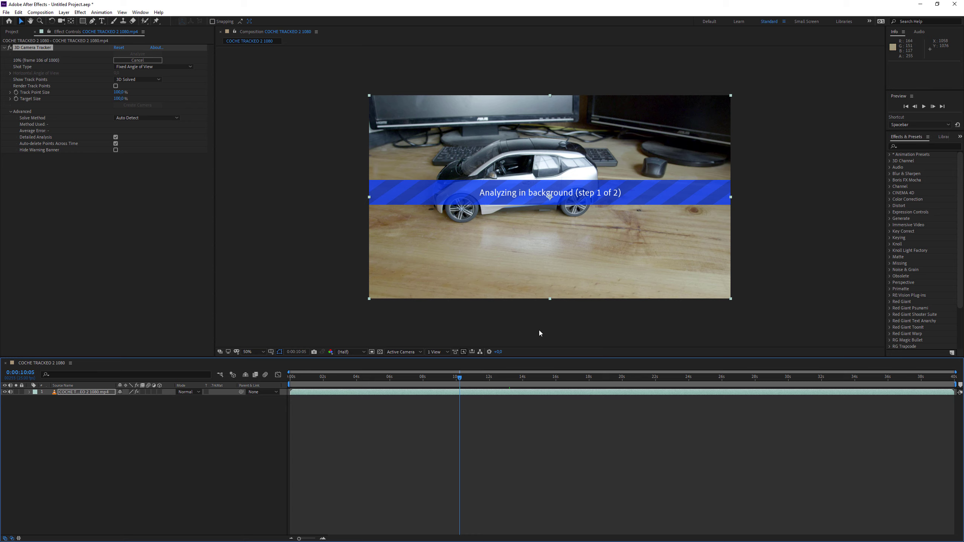
left_click_drag(502, 376, 559, 376)
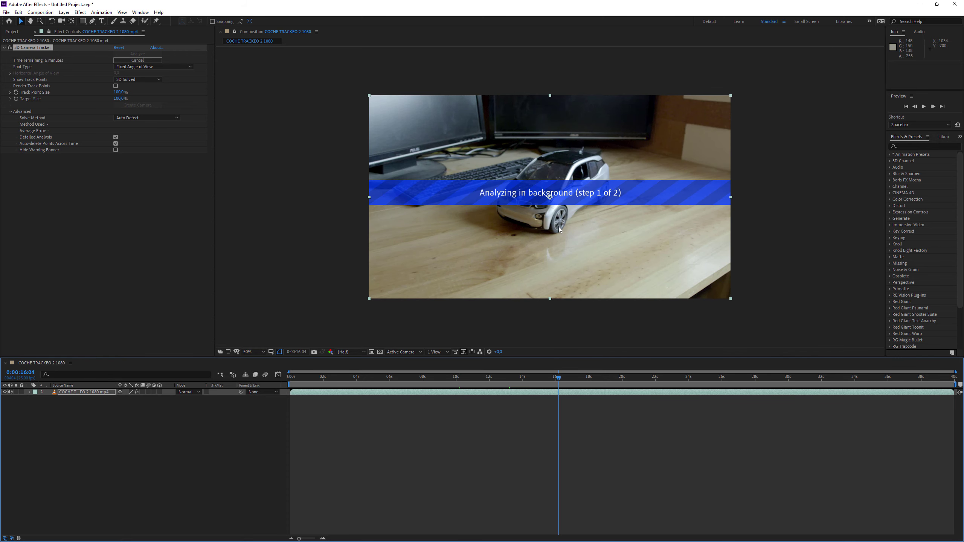
key("period")
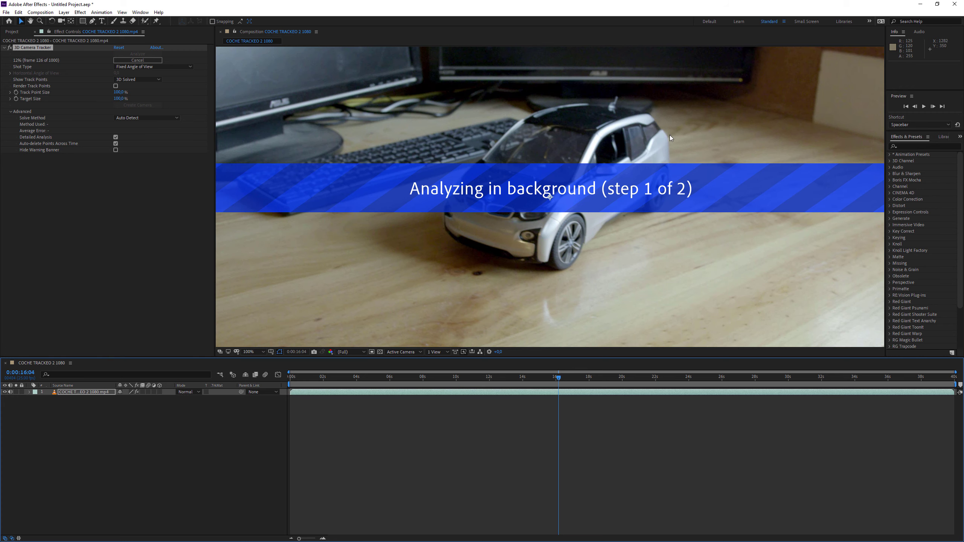
key("comma")
left_click(627, 377)
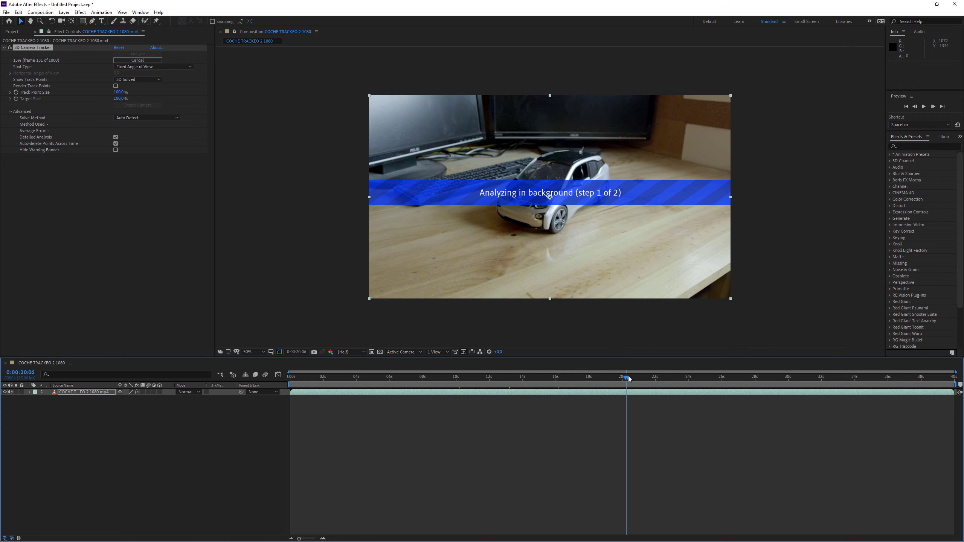
mouse_move(629, 378)
left_mouse_down()
mouse_move(761, 380)
mouse_move(319, 379)
mouse_move(327, 378)
left_mouse_up()
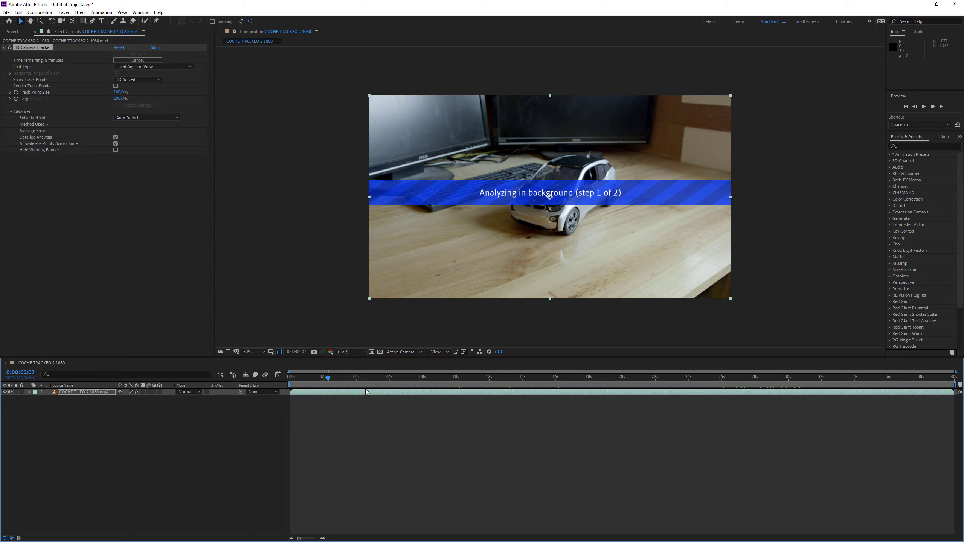
left_click_drag(360, 376, 507, 377)
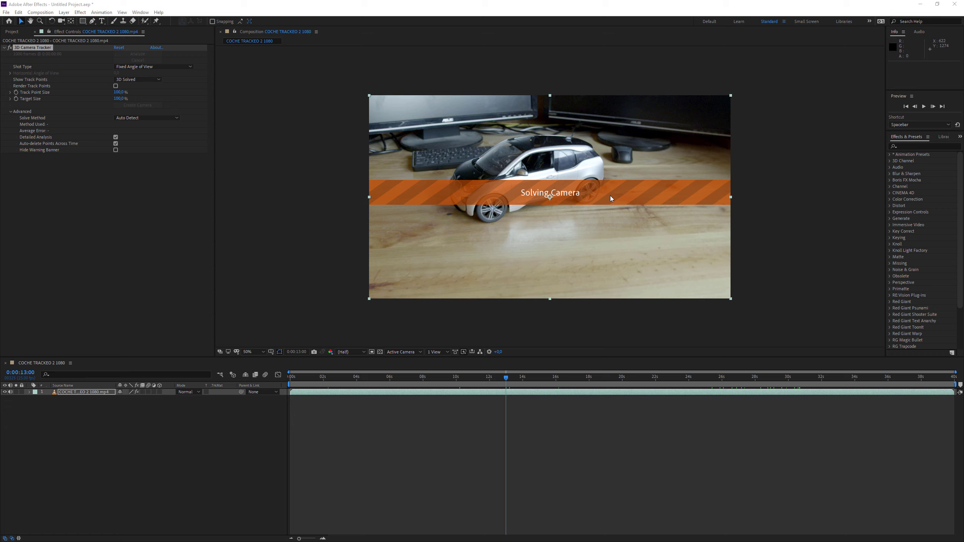
- Scrub the timeline from about 4 to 12 seconds to check the solved track points
left_click(355, 377)
left_click_drag(360, 378, 363, 379)
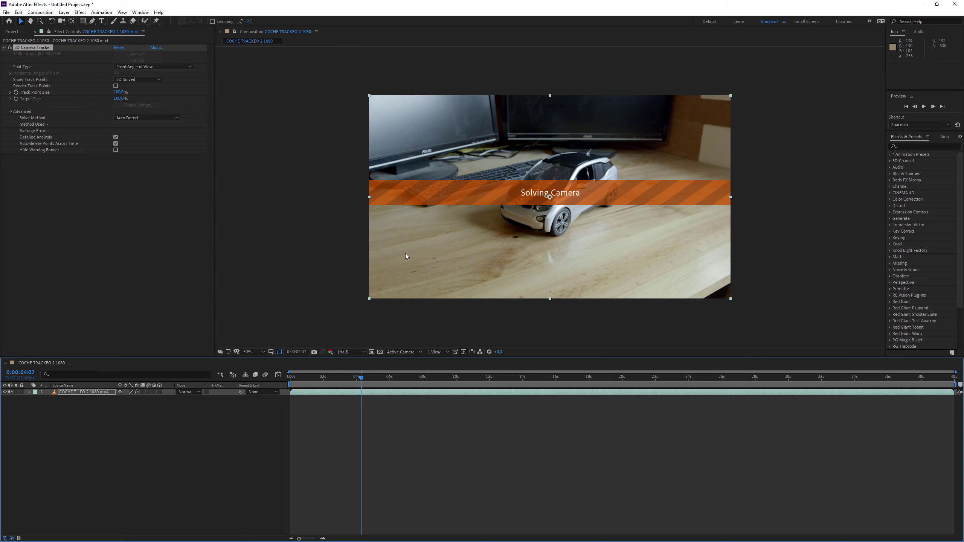
left_click(398, 378)
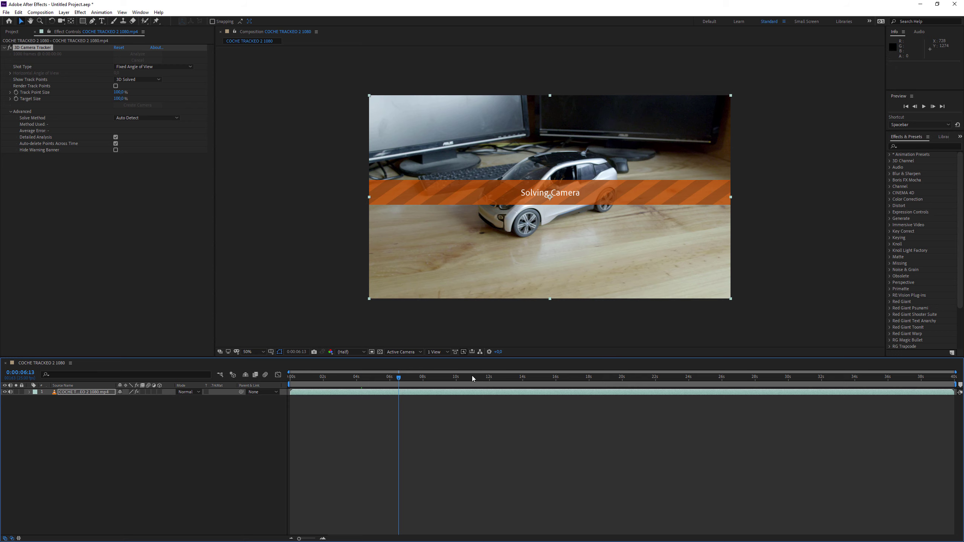
mouse_move(473, 378)
left_mouse_down()
mouse_move(707, 379)
mouse_move(509, 380)
left_mouse_up()
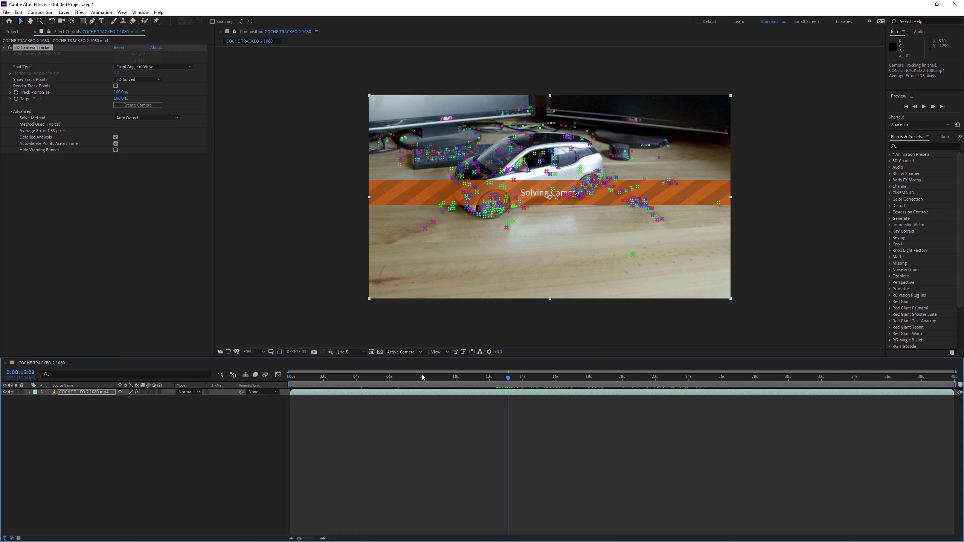
left_click_drag(408, 380, 377, 383)
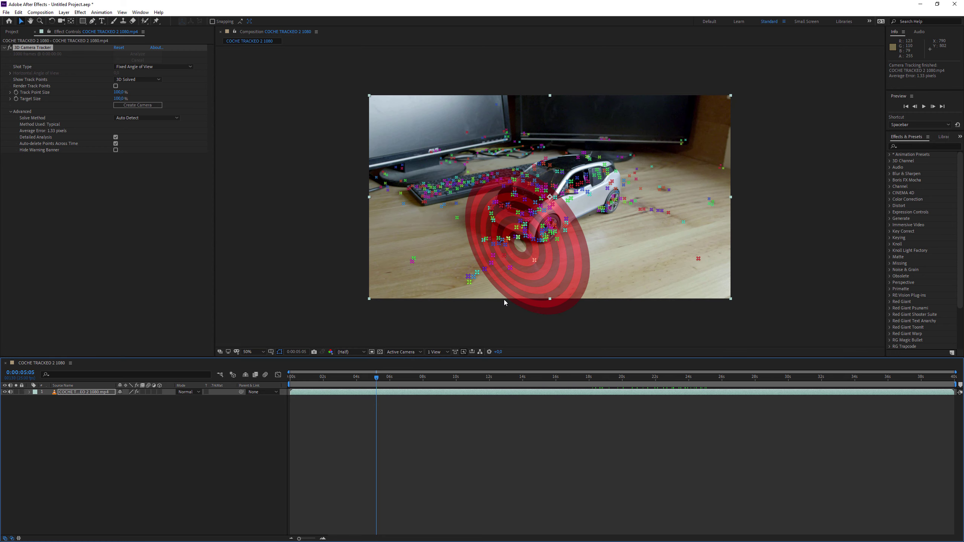
left_click_drag(464, 378, 477, 378)
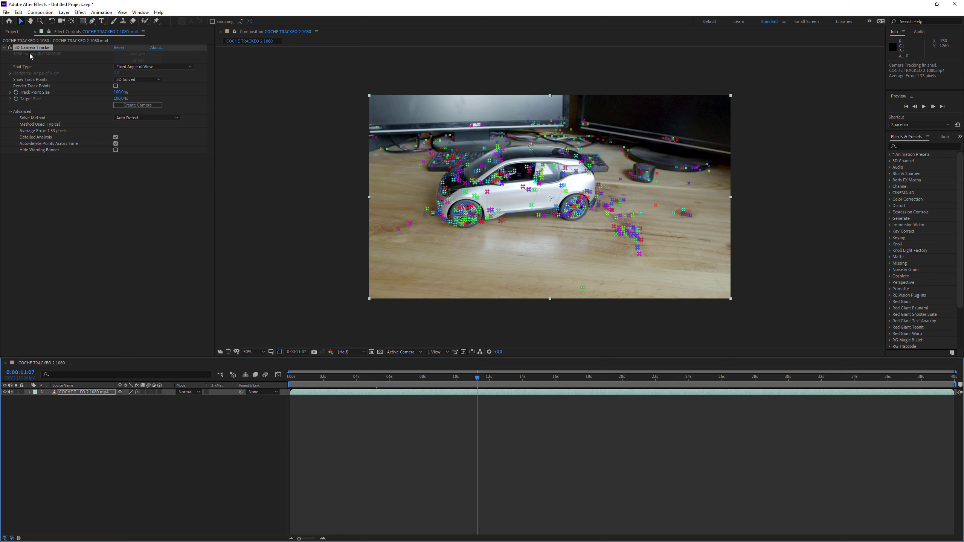
left_click(61, 62)
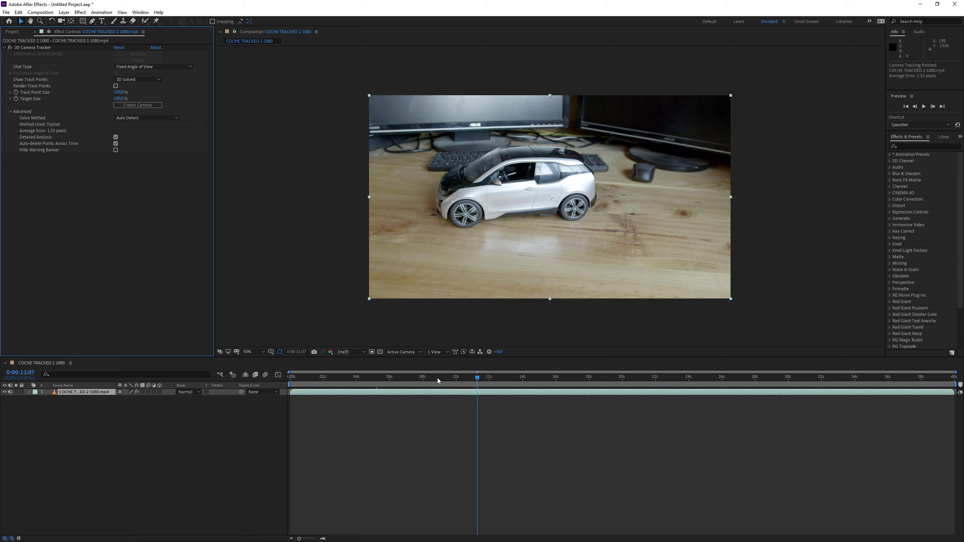
left_click_drag(438, 379, 418, 378)
left_click(383, 428)
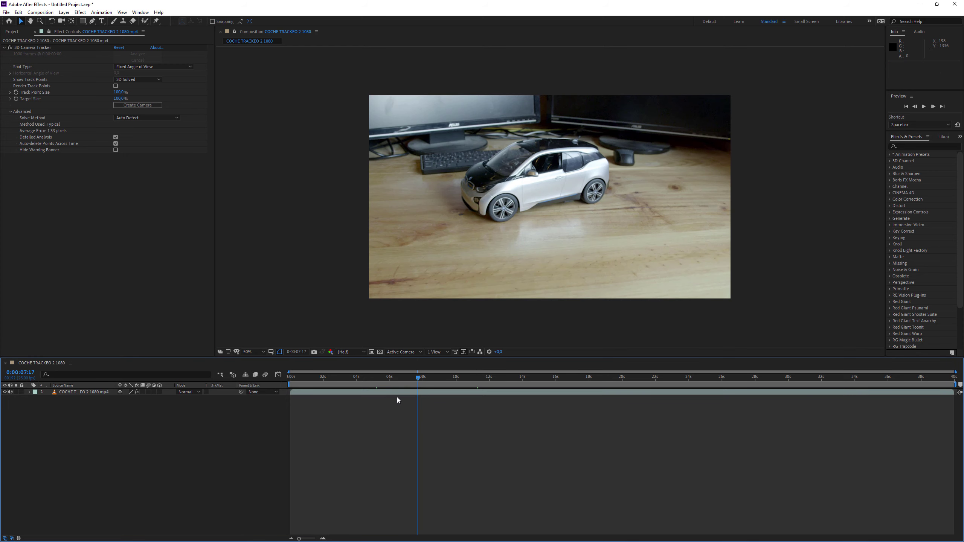
left_click(399, 395)
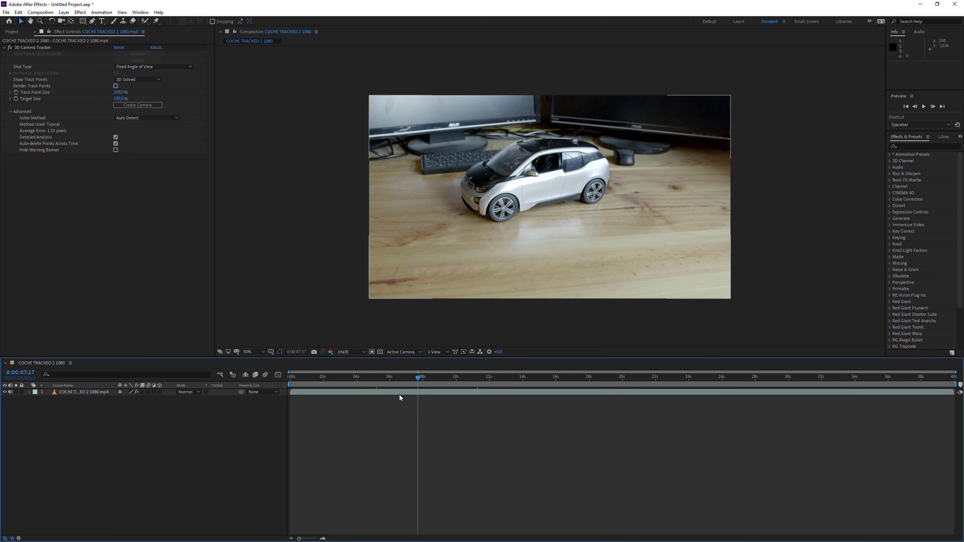
left_click(26, 48)
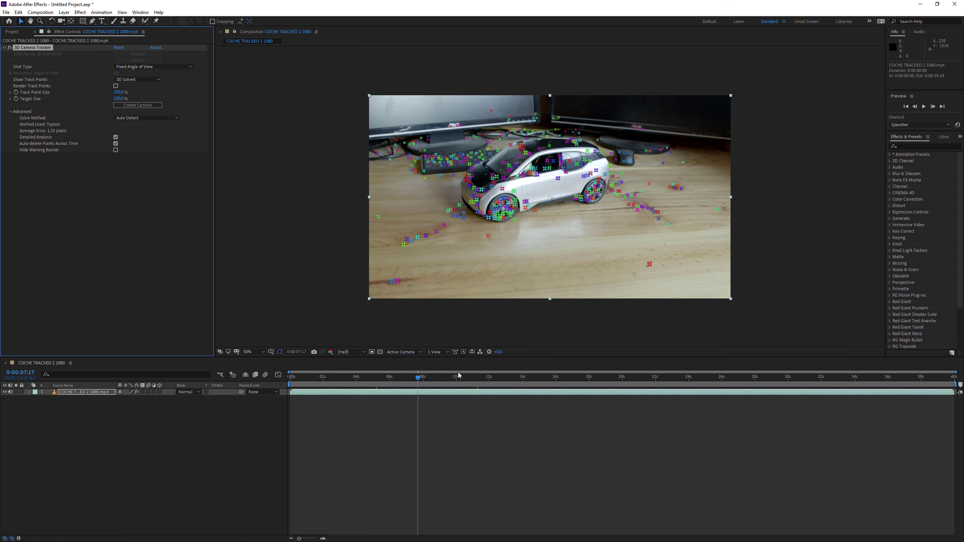
left_click_drag(461, 377, 492, 378)
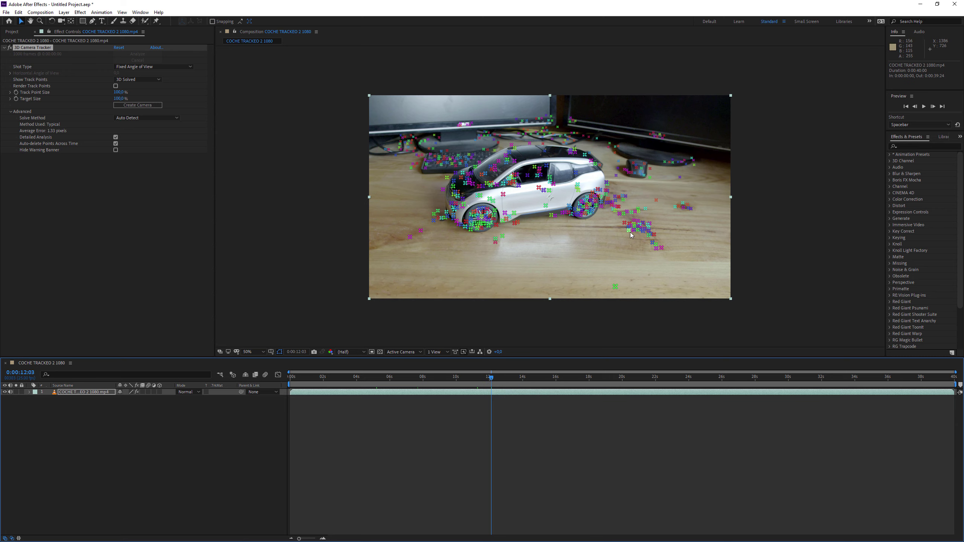
left_click_drag(541, 381, 556, 378)
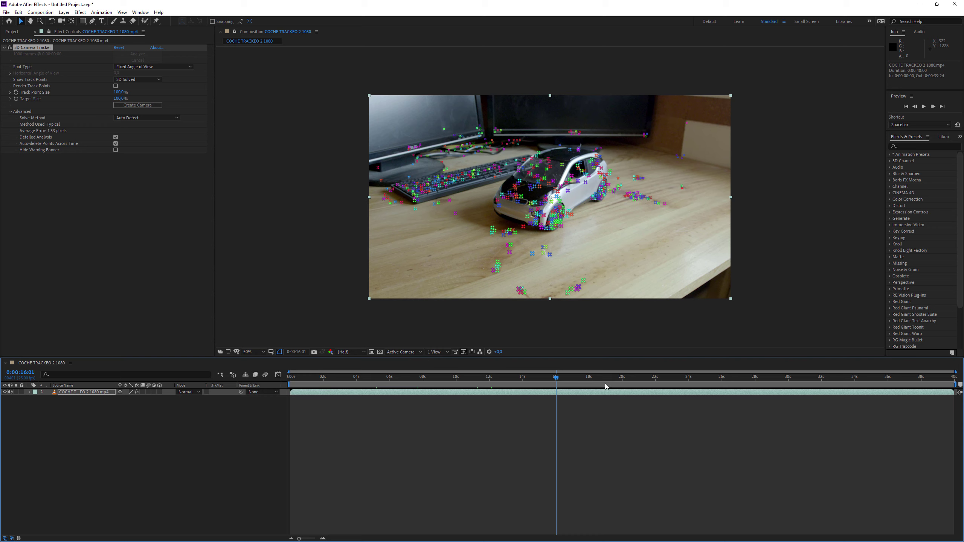
left_click(590, 378)
left_click(591, 380)
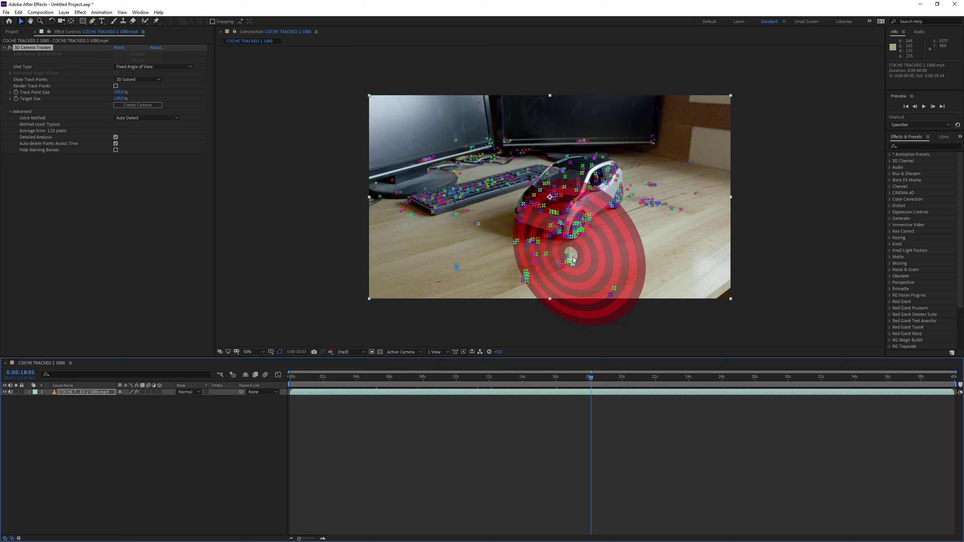
- Select floor track points in front of the car, checking frames around 3 seconds
left_click(570, 254)
mouse_move(569, 253)
left_mouse_down()
mouse_move(450, 275)
mouse_move(579, 277)
mouse_move(564, 281)
left_mouse_up()
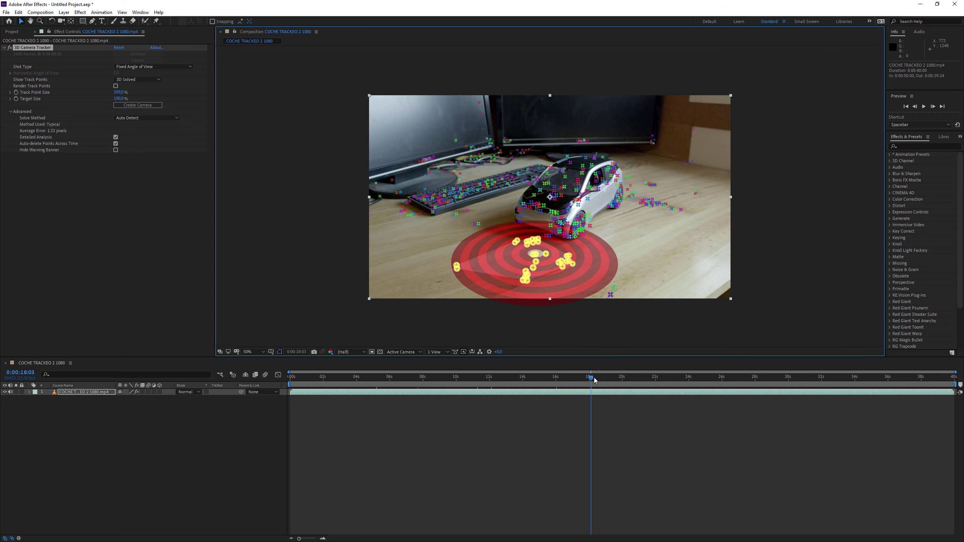
left_click_drag(593, 378, 732, 378)
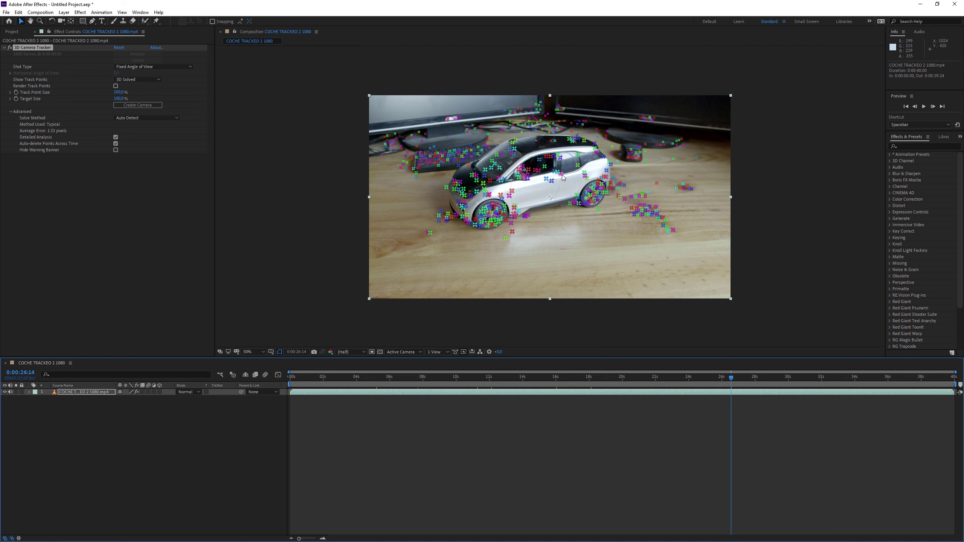
left_click(703, 229)
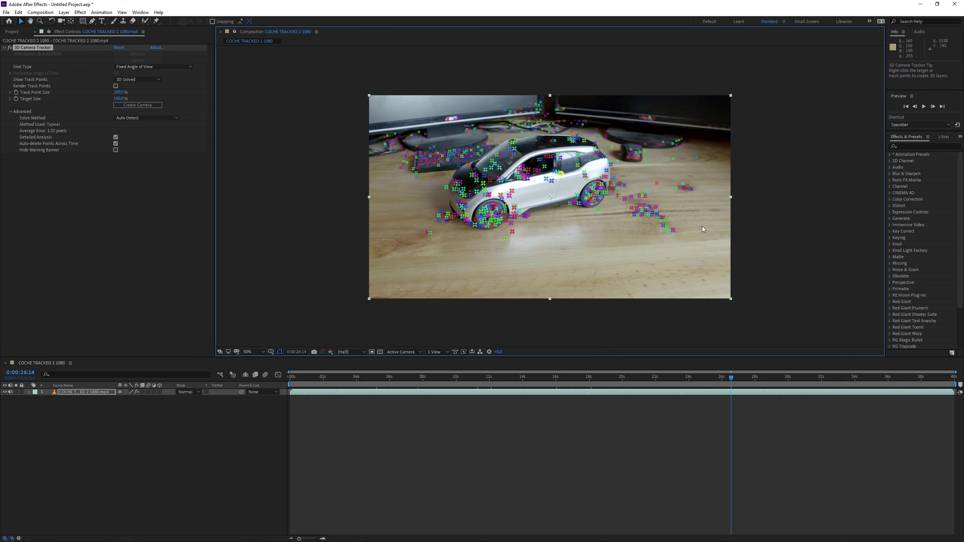
left_click(694, 188)
left_click_drag(514, 381, 375, 381)
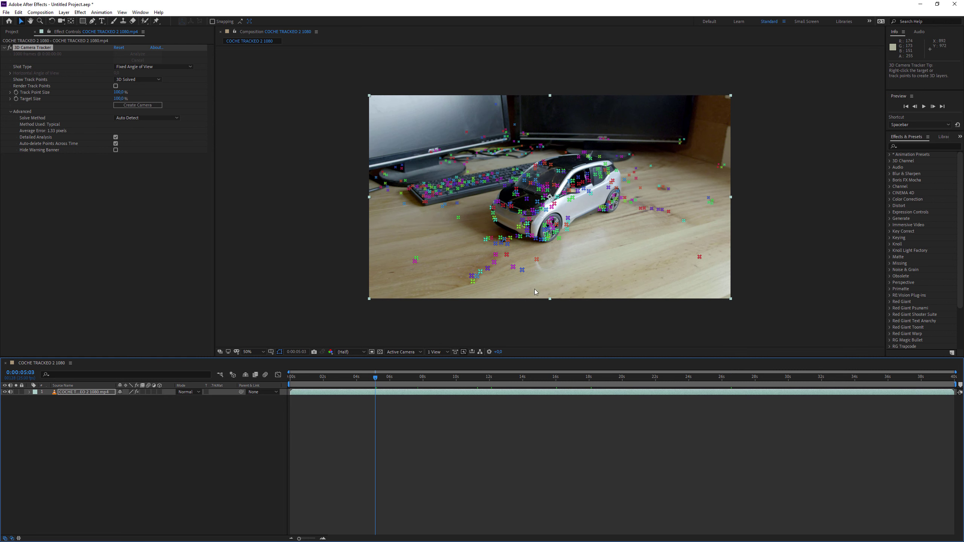
left_click_drag(375, 378, 347, 377)
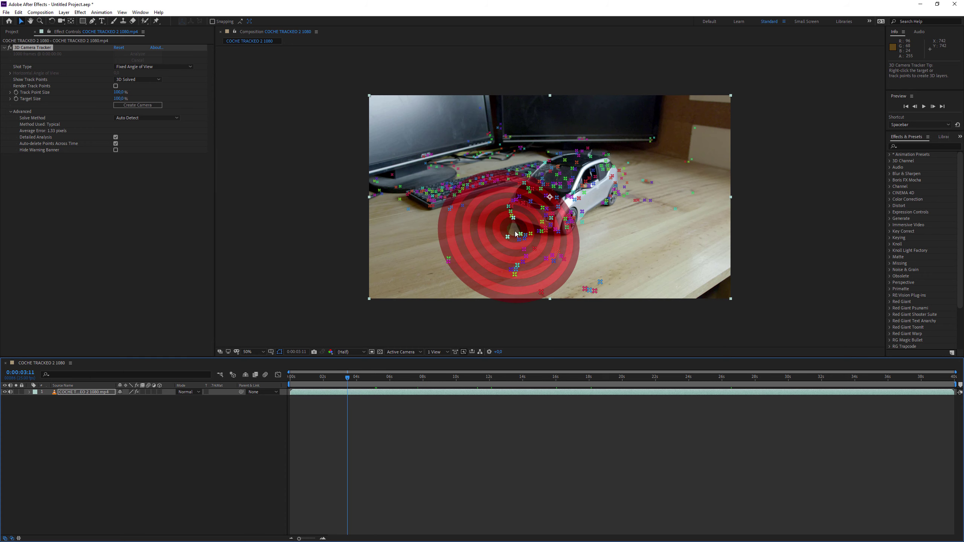
mouse_move(512, 233)
left_mouse_down()
mouse_move(564, 299)
mouse_move(555, 247)
mouse_move(534, 236)
left_mouse_up()
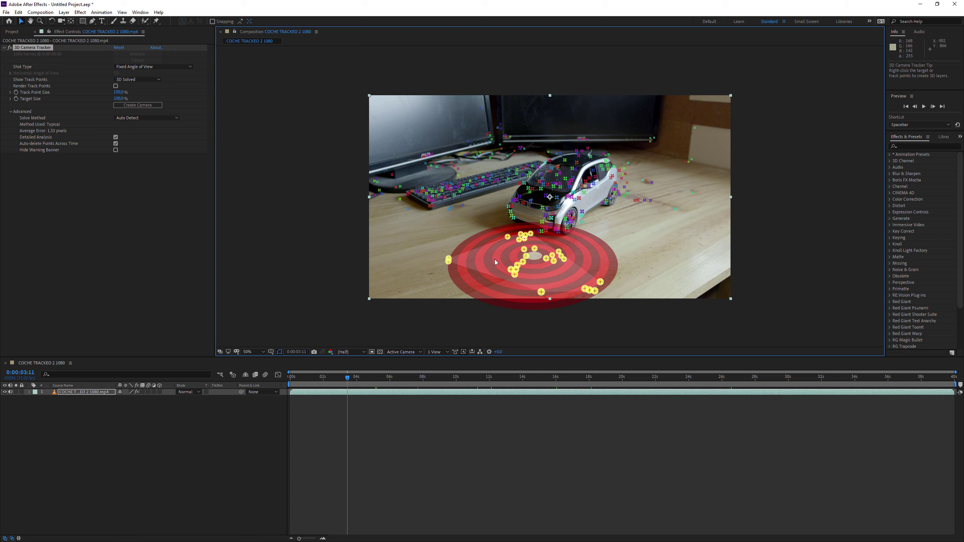
- Create the 3D Tracker Camera from the 3D Camera Tracker effect
right_click(554, 261)
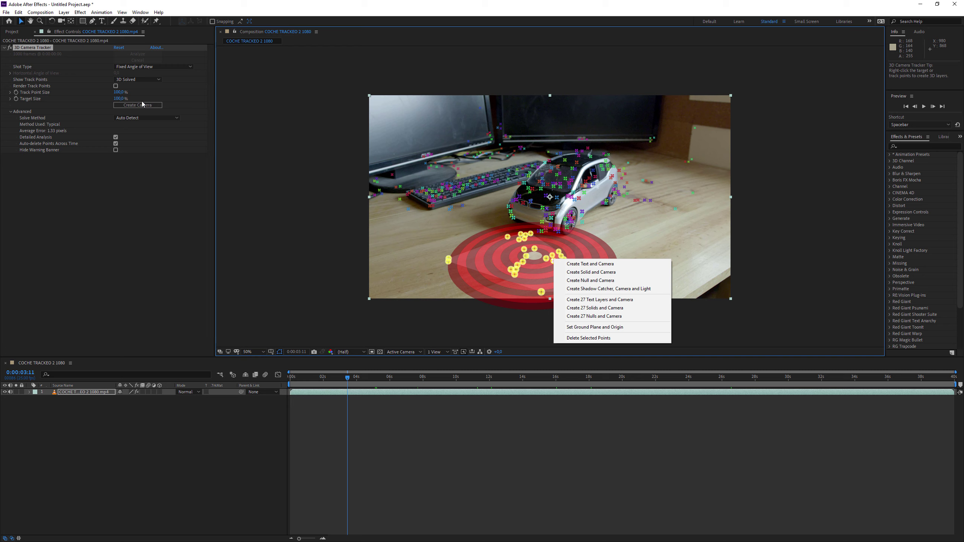
left_click(158, 93)
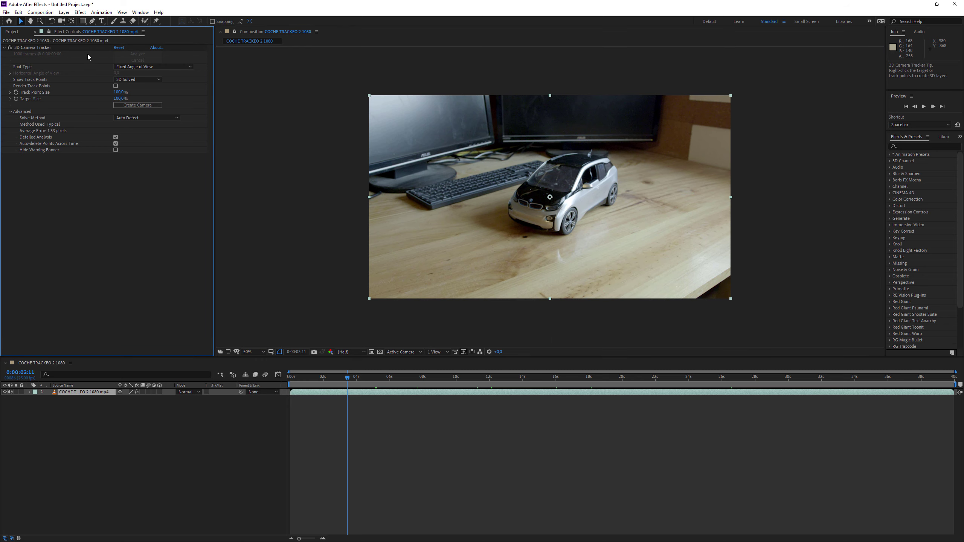
left_click(47, 49)
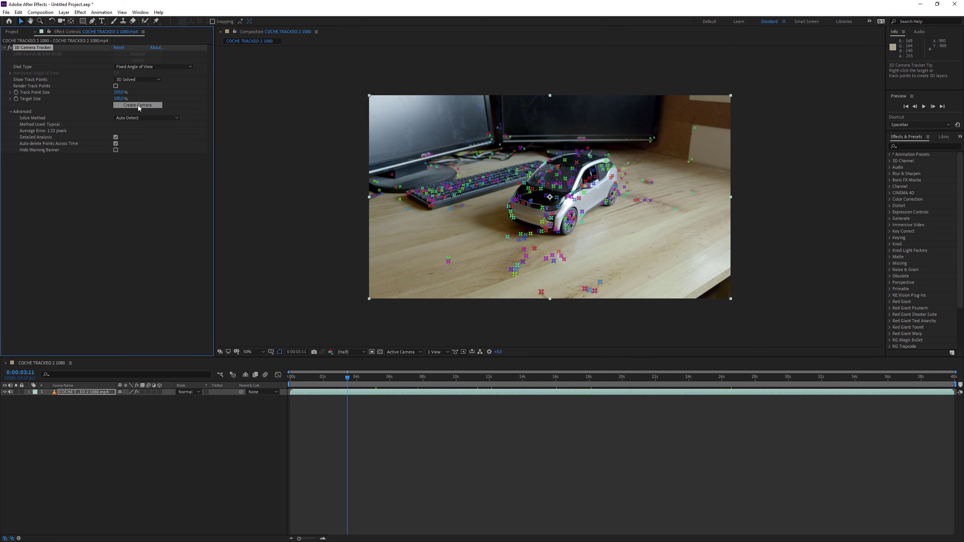
left_click(138, 106)
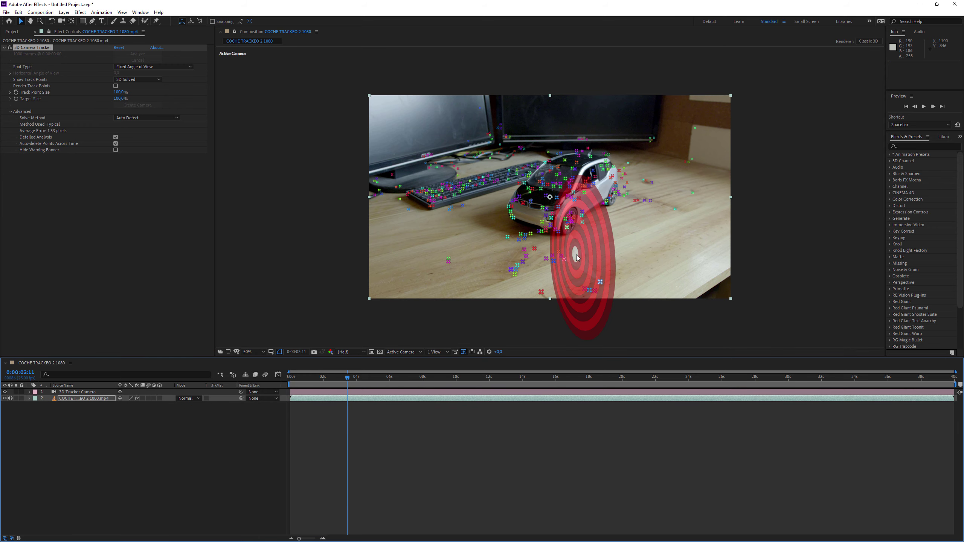
mouse_move(574, 252)
left_mouse_down()
mouse_move(431, 271)
mouse_move(564, 281)
mouse_move(571, 270)
left_mouse_up()
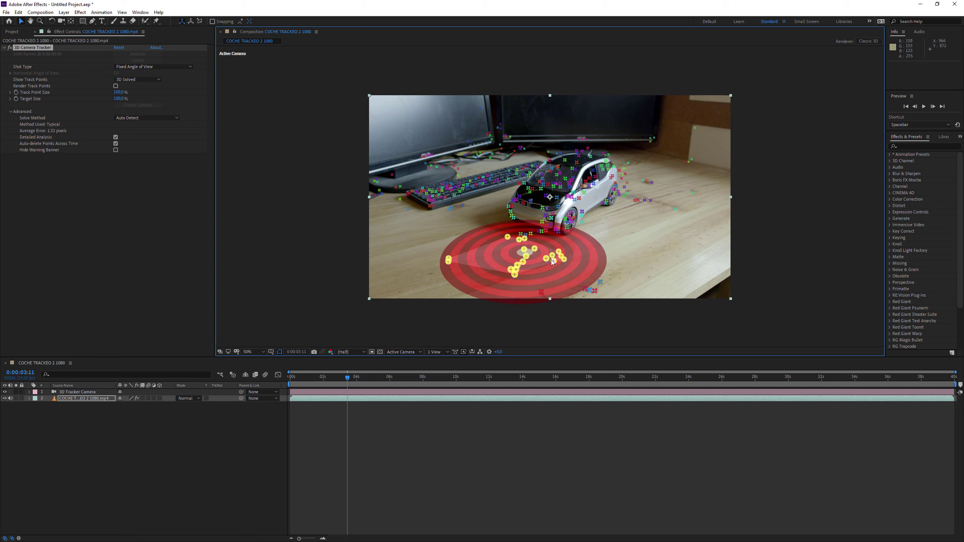
- Select the floor points in front of the car plus several near the keyboard, and create a solid
left_click(592, 254)
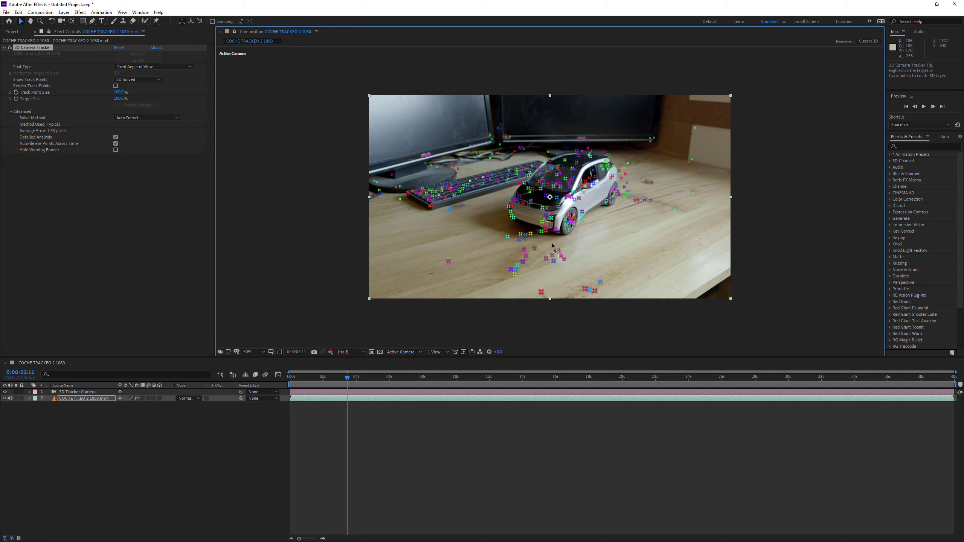
left_click_drag(513, 231, 542, 298)
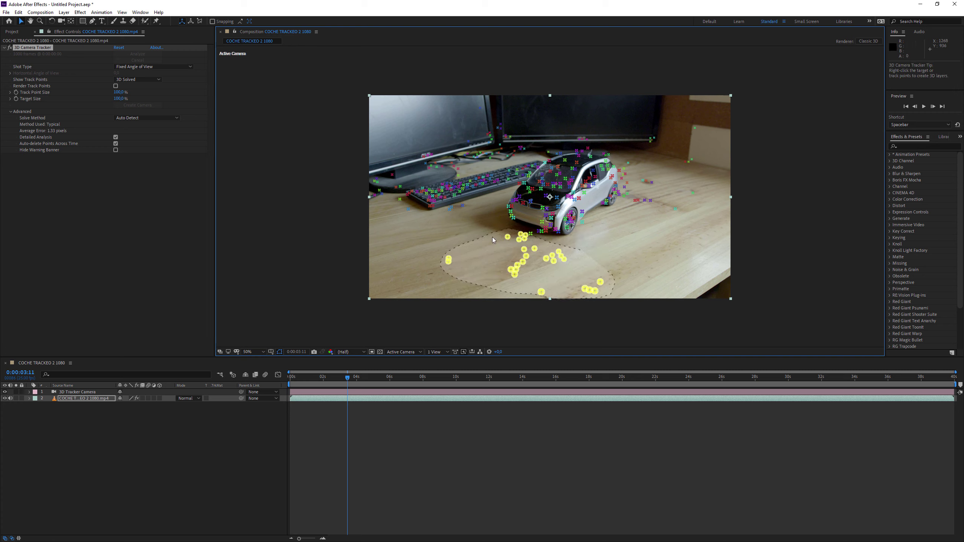
left_click_drag(542, 298, 493, 236)
left_click(463, 206, "shift")
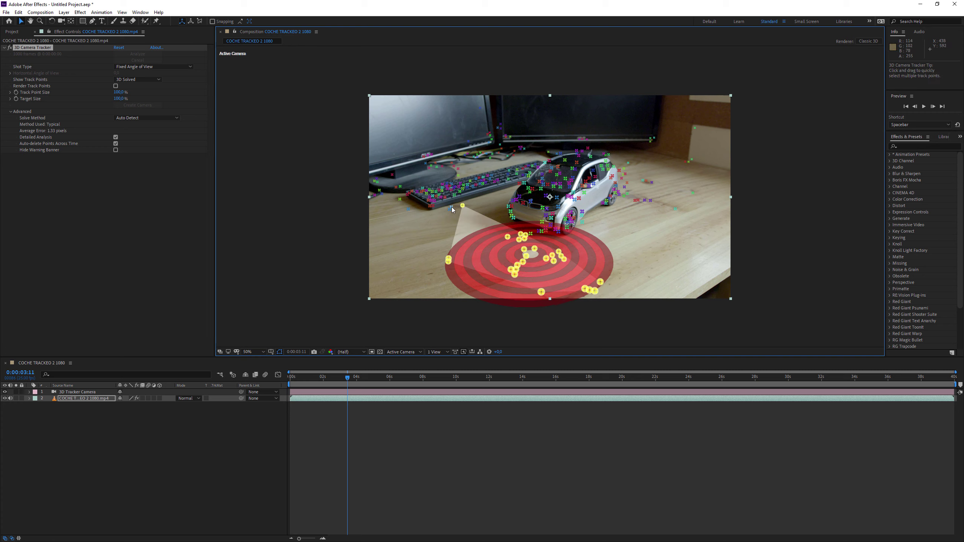
left_click(452, 207, "shift")
left_click(409, 210, "shift")
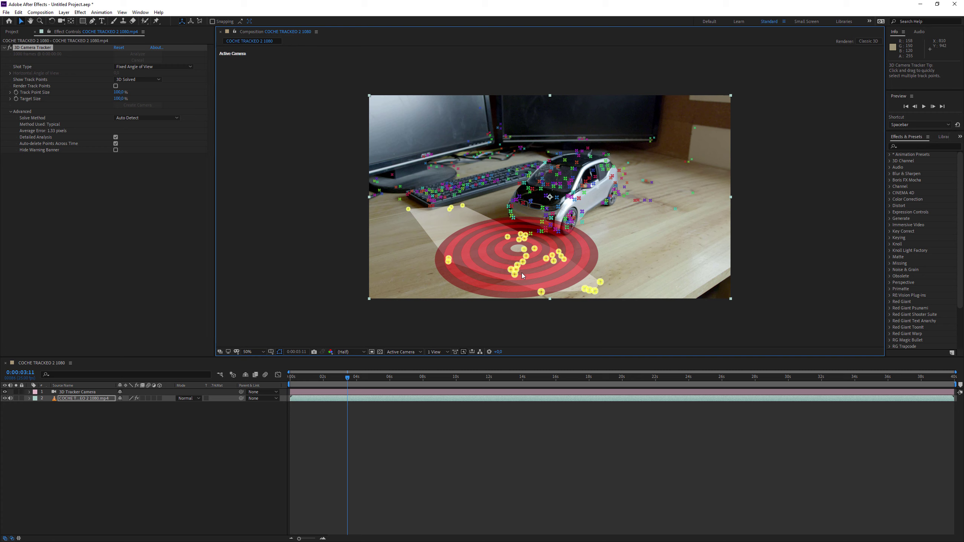
right_click(523, 264)
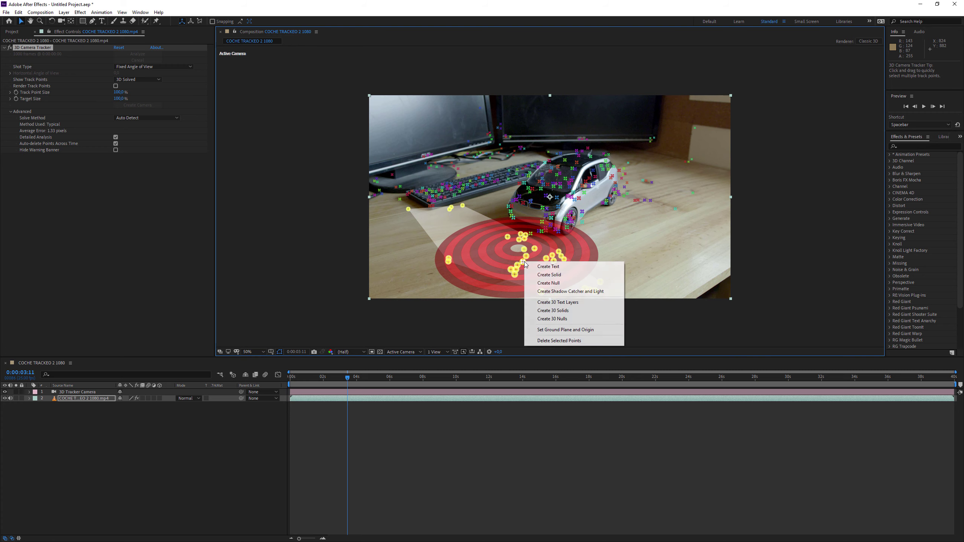
left_click(543, 275)
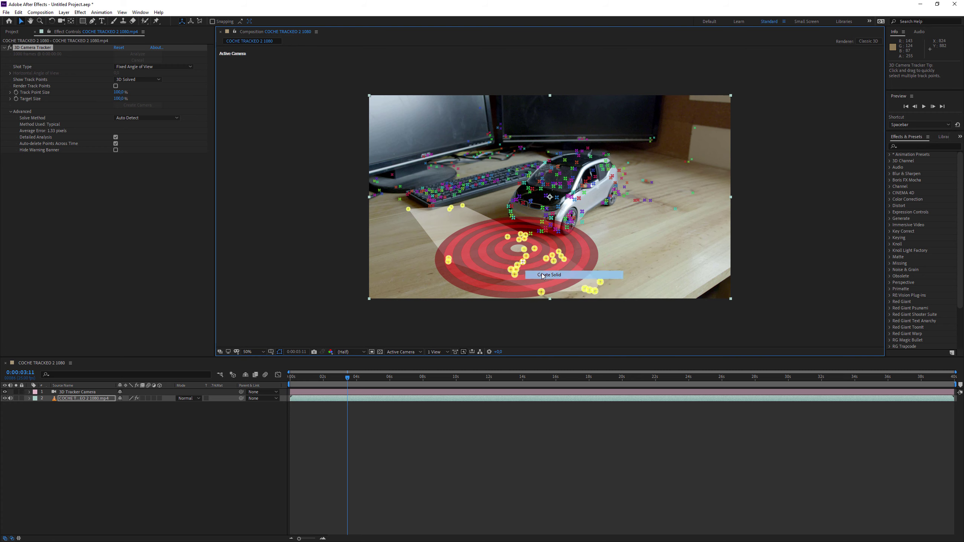
left_click(522, 451)
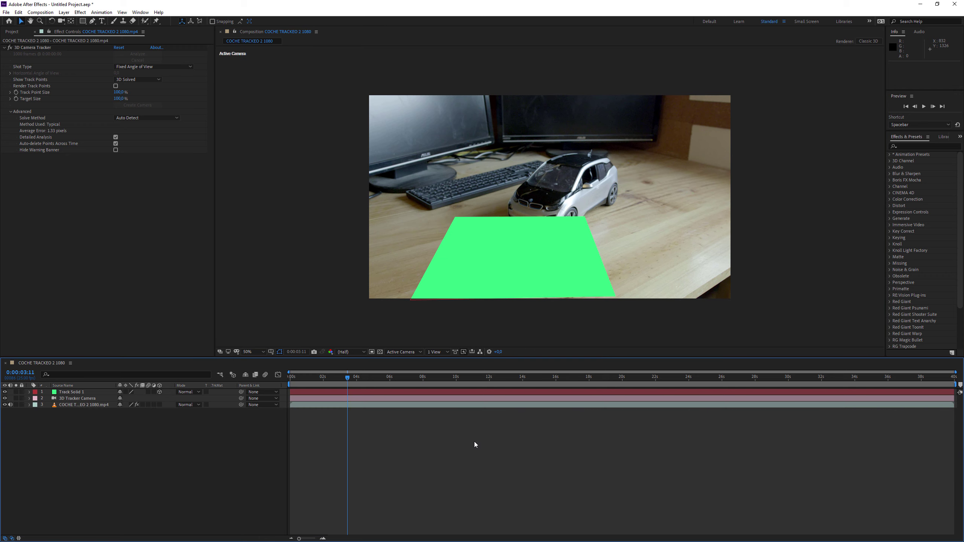
left_click_drag(398, 383, 430, 379)
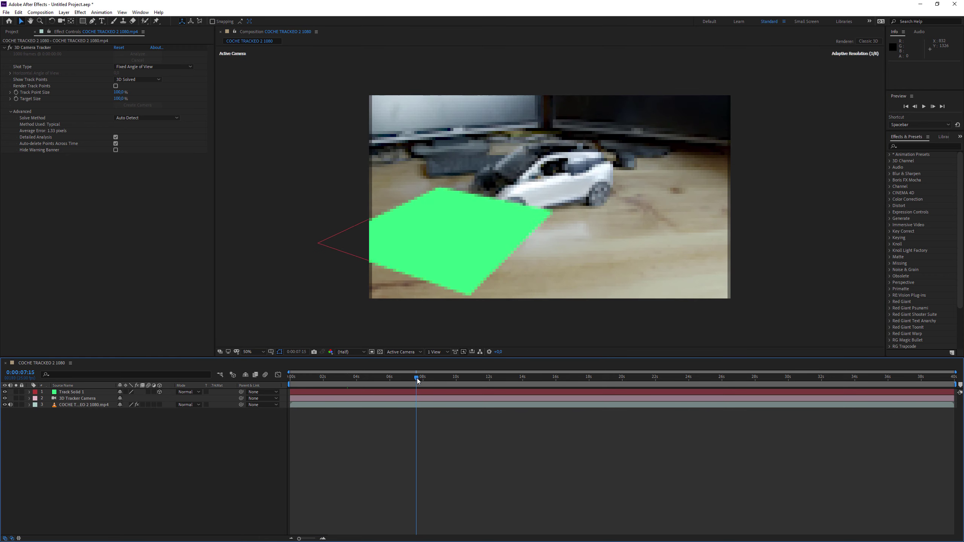
key("space")
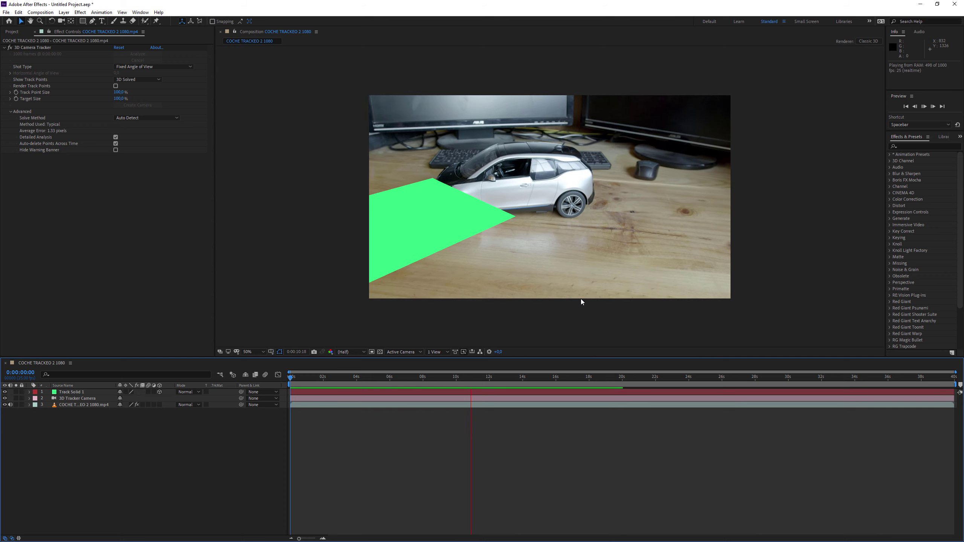
key("space")
mouse_move(484, 378)
left_mouse_down()
mouse_move(324, 388)
mouse_move(343, 388)
left_mouse_up()
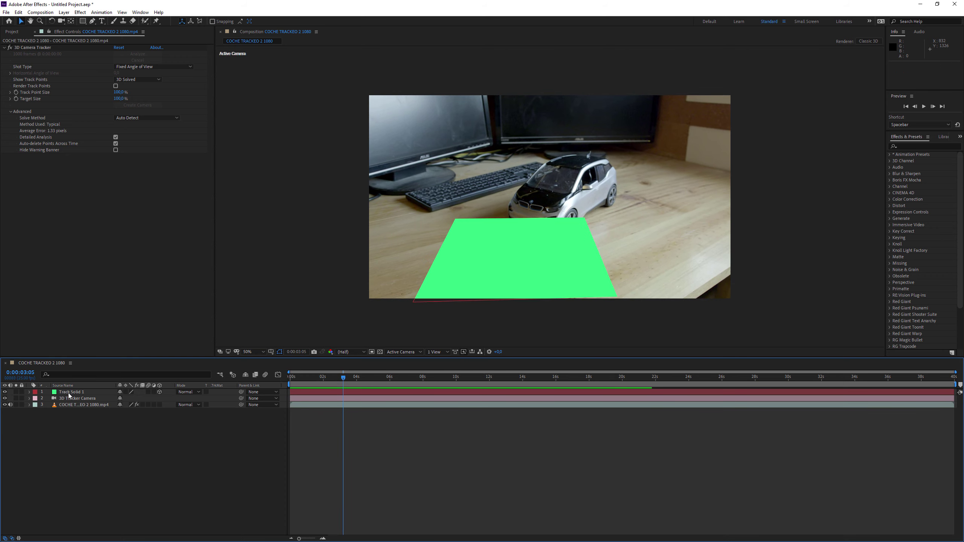
left_click(539, 236)
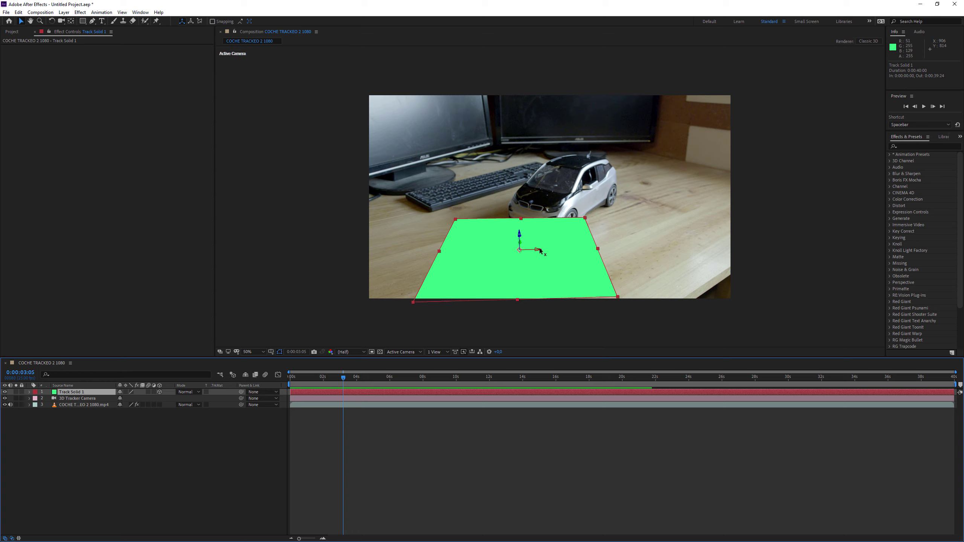
- Slide Track Solid 1 left and rotate it to lie diagonally across the desk
left_click_drag(540, 251, 497, 253)
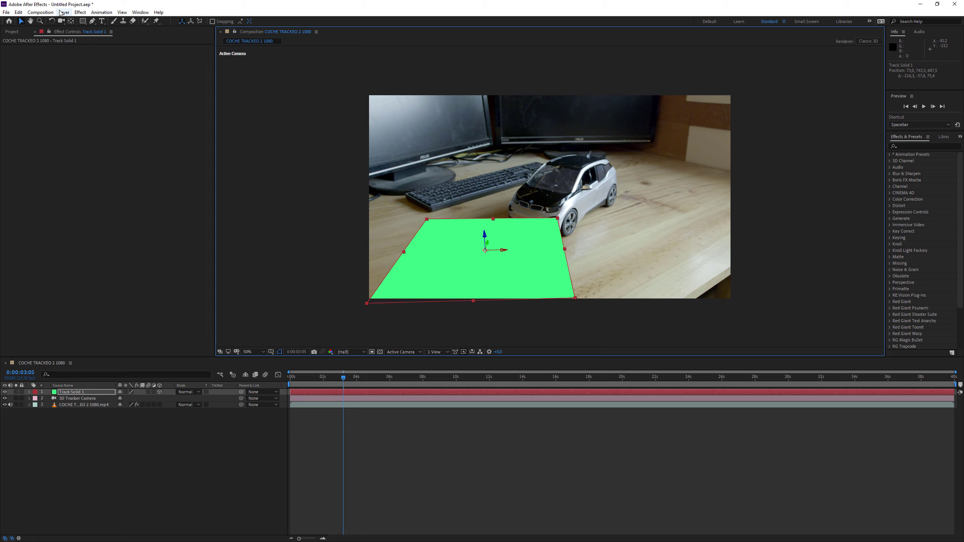
left_click(52, 21)
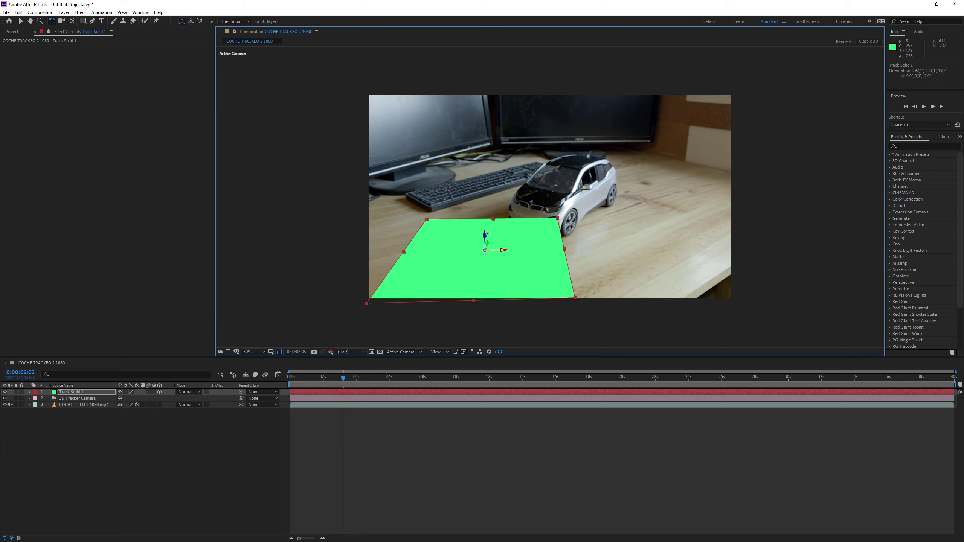
left_click_drag(484, 233, 511, 224)
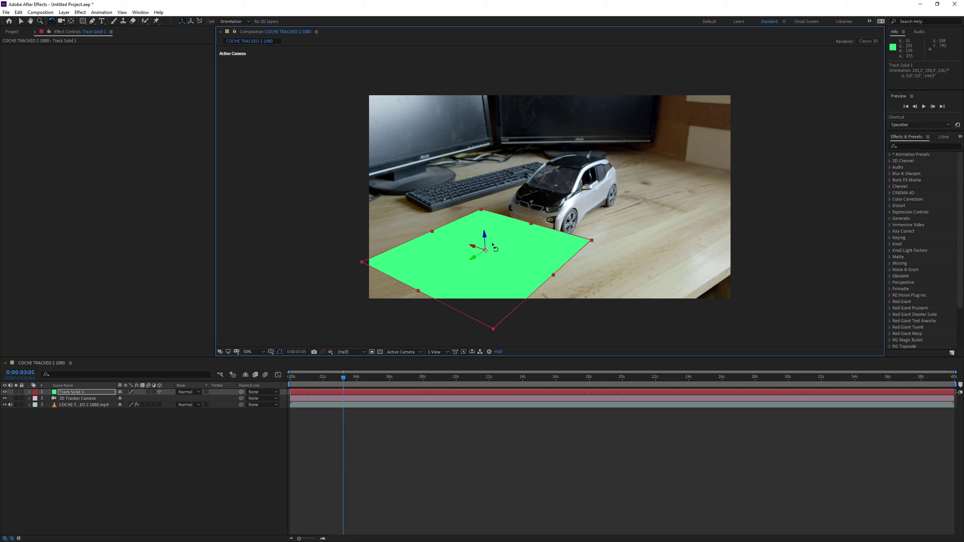
left_click_drag(511, 245, 498, 254)
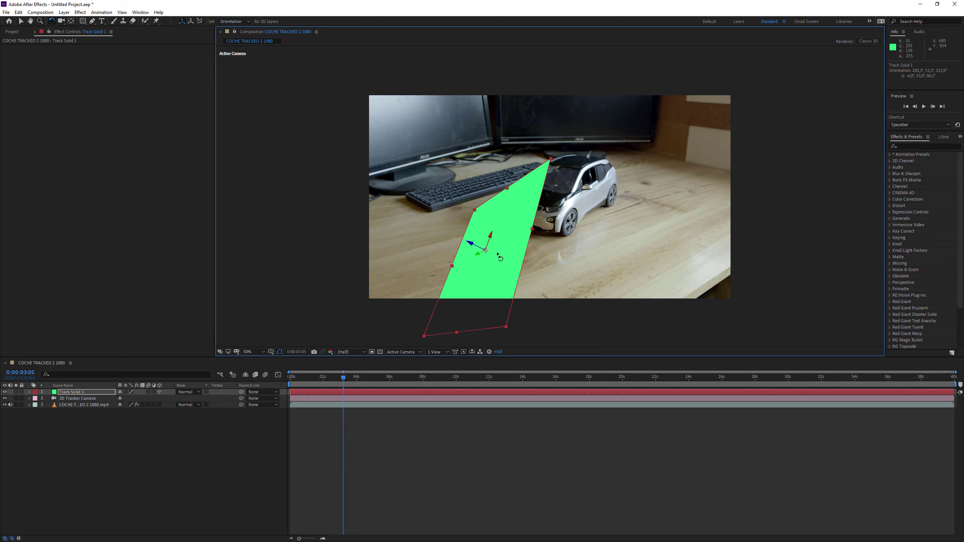
key("ctrl+z")
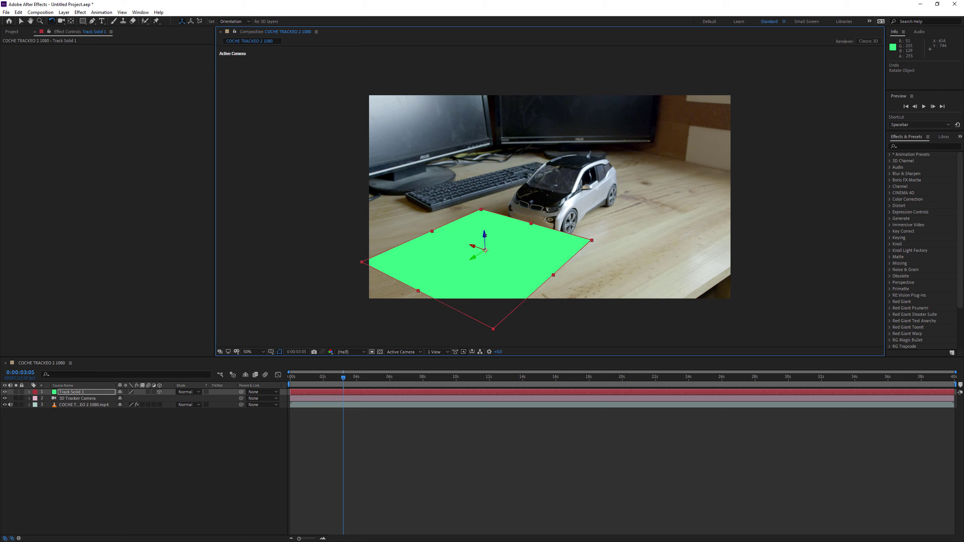
left_click_drag(486, 237, 485, 245)
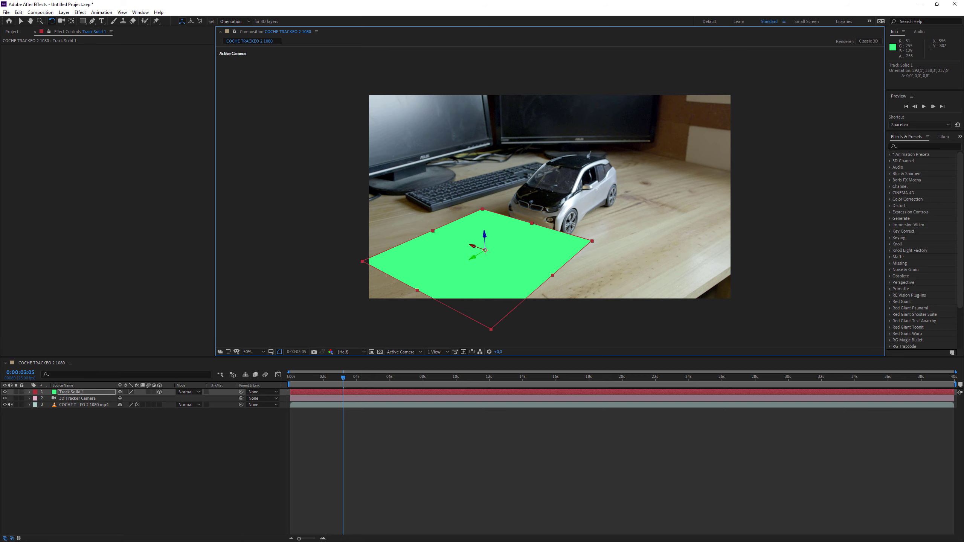
mouse_move(475, 247)
left_mouse_down()
mouse_move(483, 230)
mouse_move(487, 393)
left_mouse_up()
- Reselect Track Solid 1 and paste a duplicate of it above the original
left_click(472, 433)
left_click(482, 393)
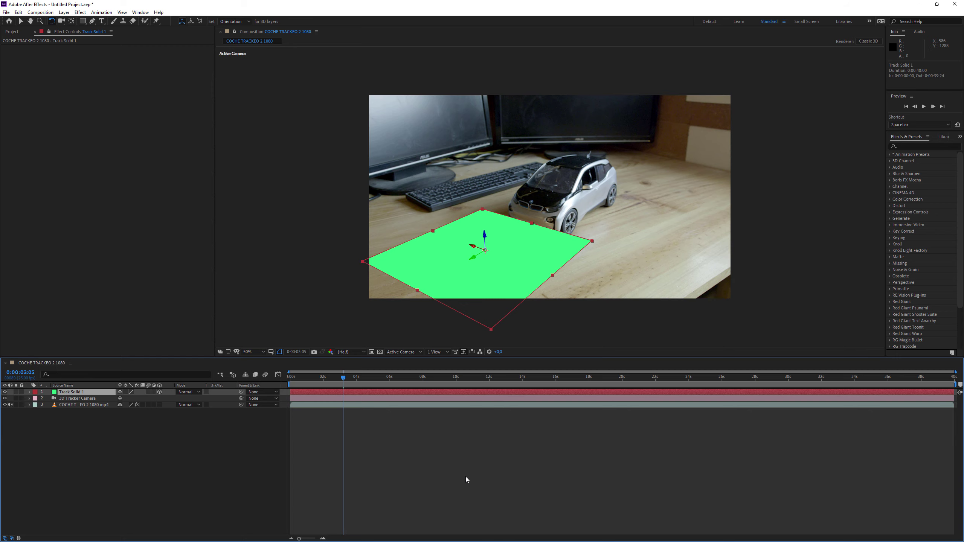
key("ctrl+v")
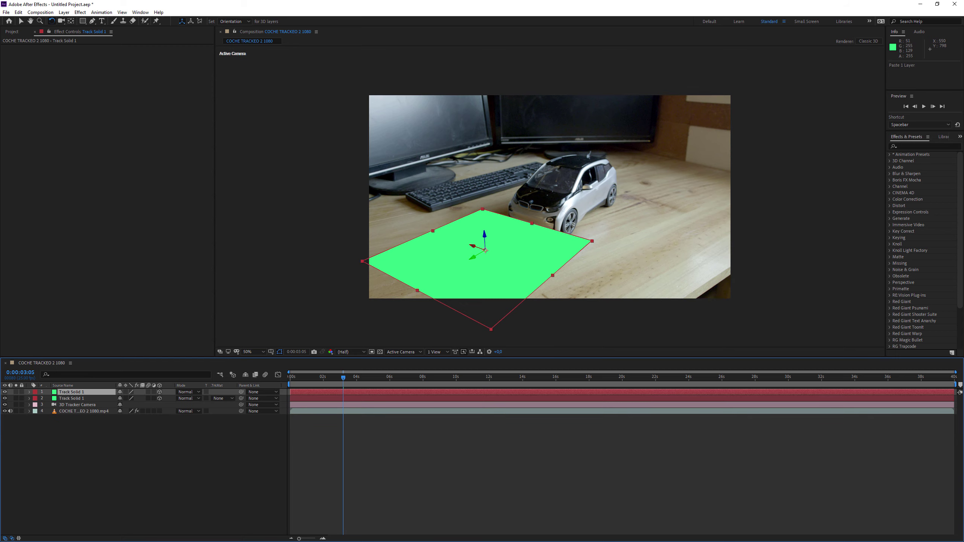
- Rotate the copied solid upright into a wall and scrub ahead to check both solids
left_click_drag(473, 246, 474, 227)
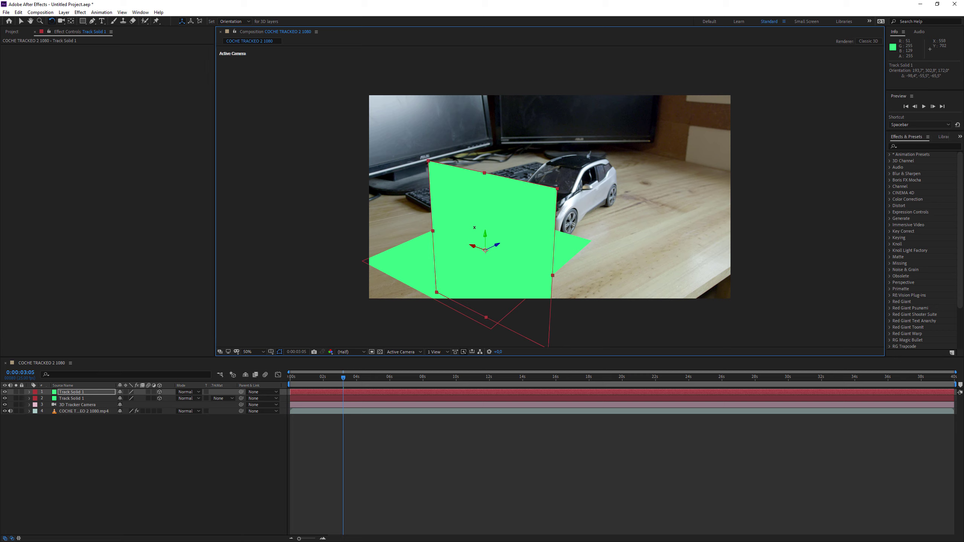
left_click(455, 437)
left_click_drag(379, 379, 556, 365)
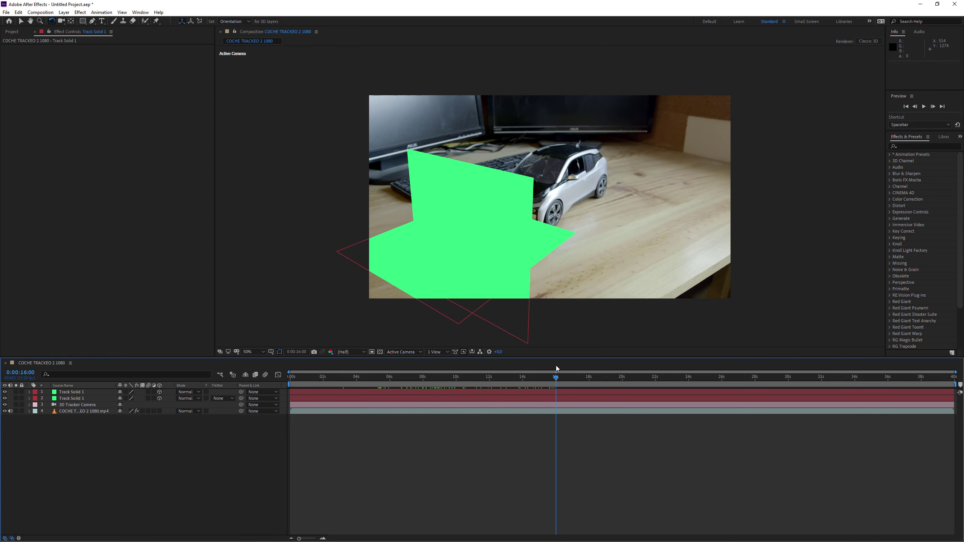
- Select the upright solid and switch the viewer to the 4 Views layout
left_click(21, 21)
left_click(517, 198)
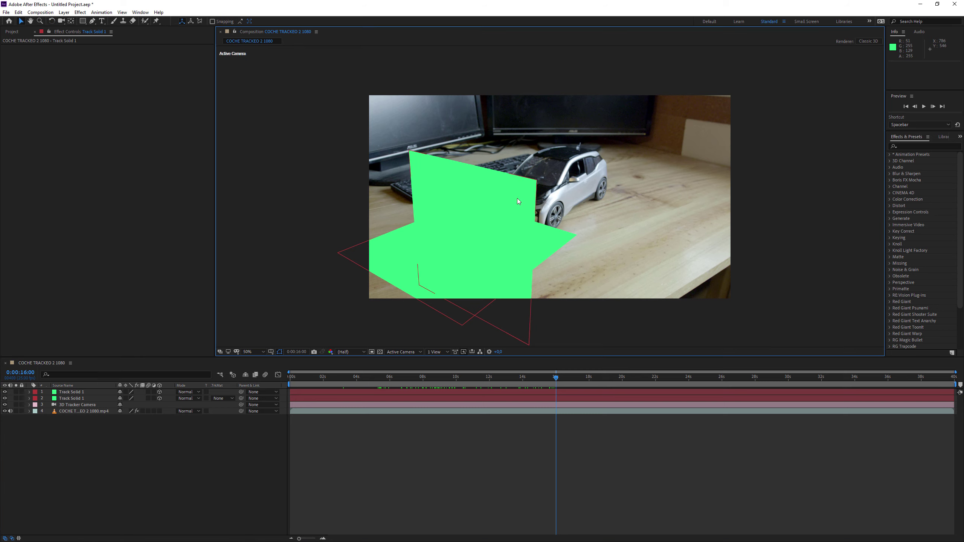
left_click(440, 353)
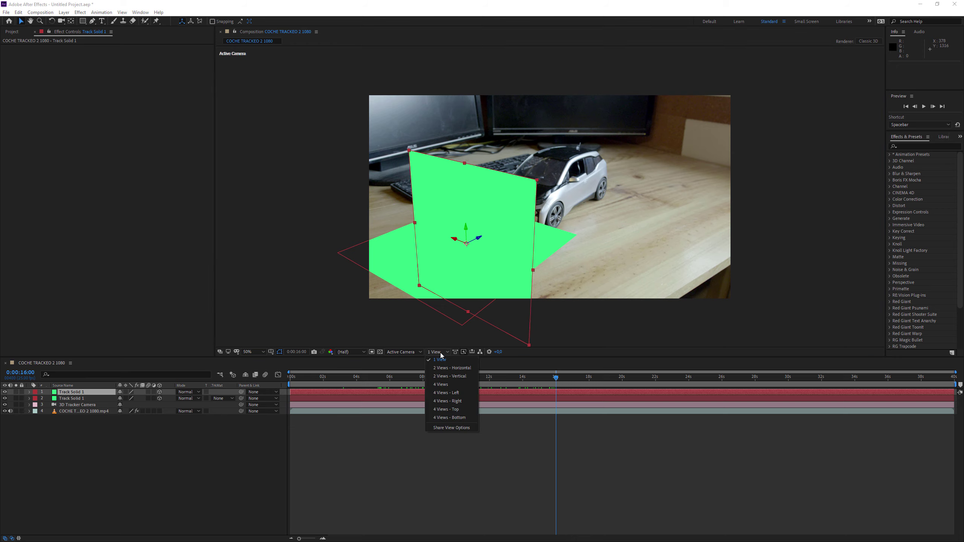
left_click(446, 384)
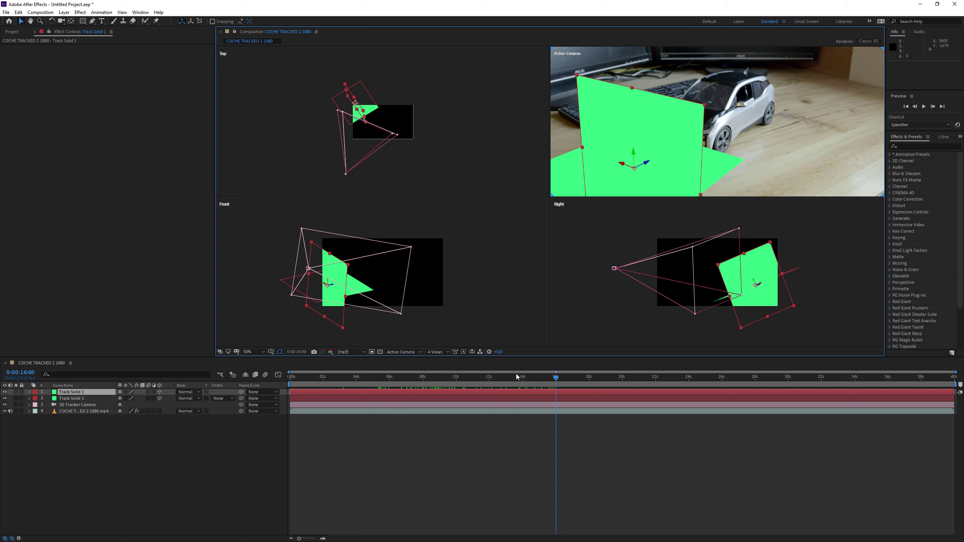
mouse_move(520, 378)
left_mouse_down()
mouse_move(435, 380)
mouse_move(477, 380)
left_mouse_up()
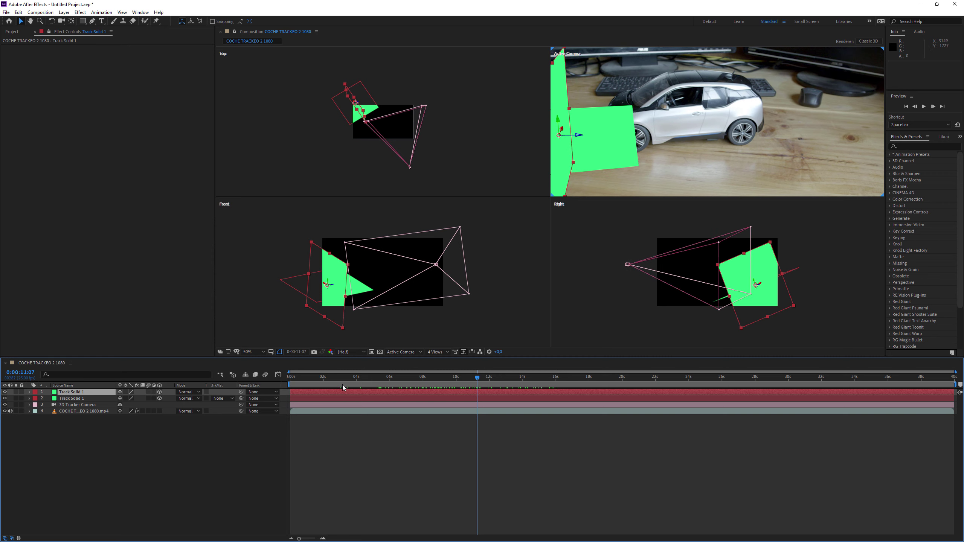
- Select the 3D Tracker Camera and step through 6, 8 and 11 seconds to inspect its path
left_click(64, 405)
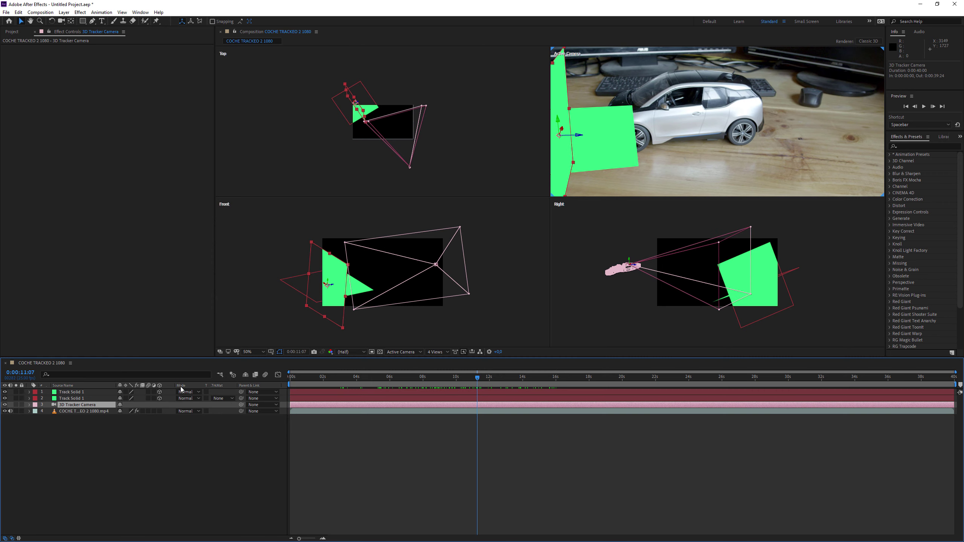
left_click(388, 377)
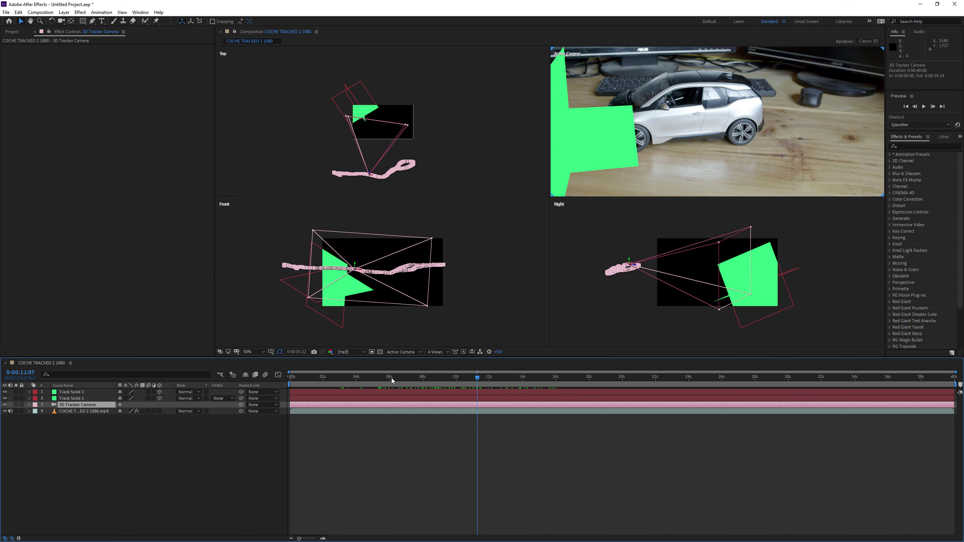
left_click(432, 378)
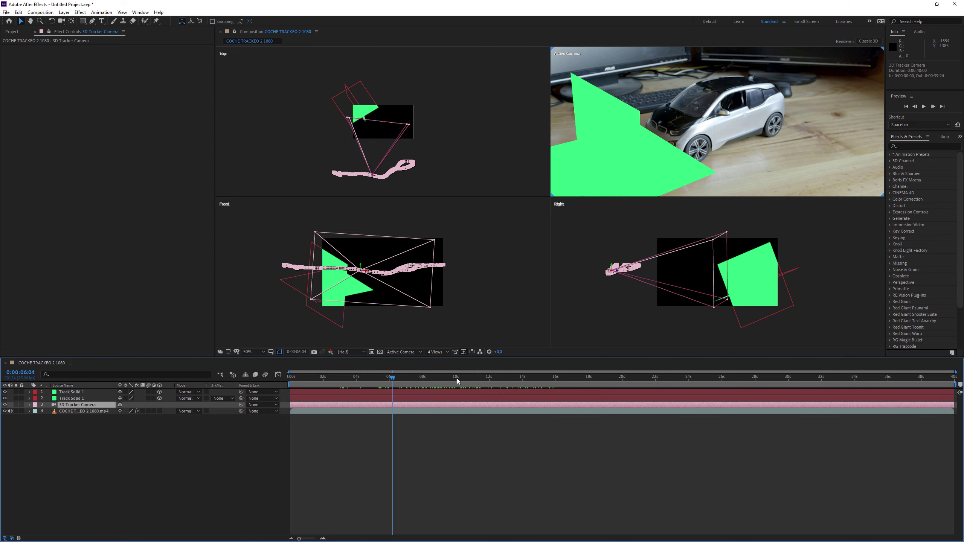
left_click(478, 377)
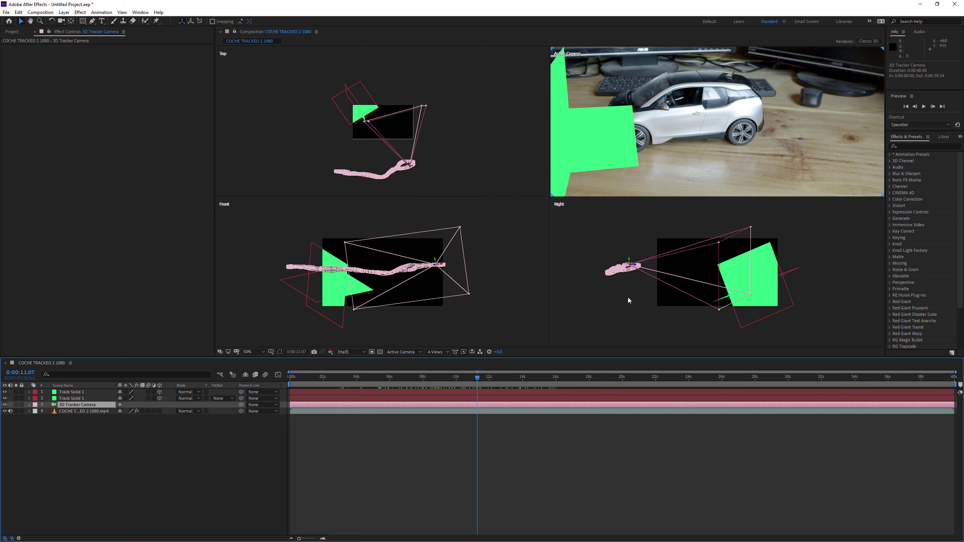
left_click(652, 172)
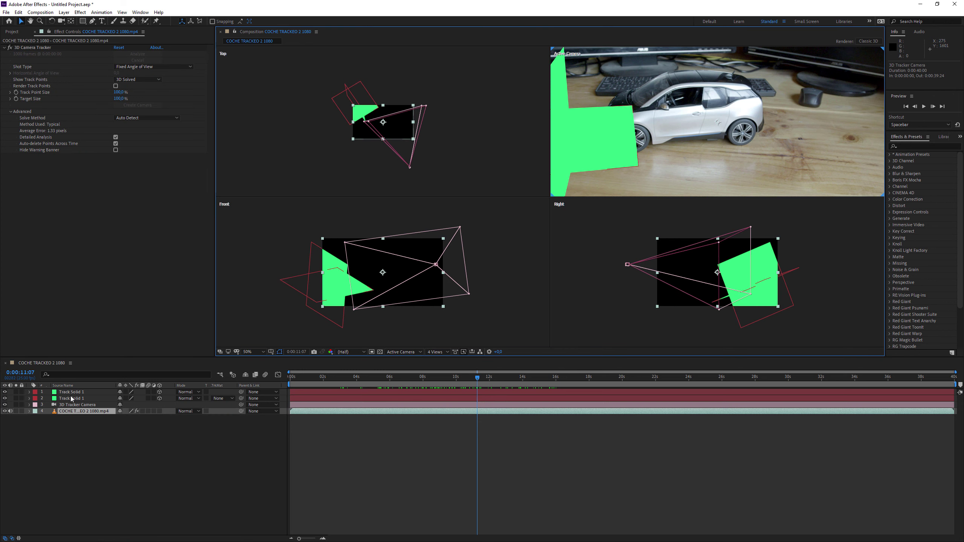
- Zoom into the Right view and nudge Track Solid 1 up and left
left_click(557, 155)
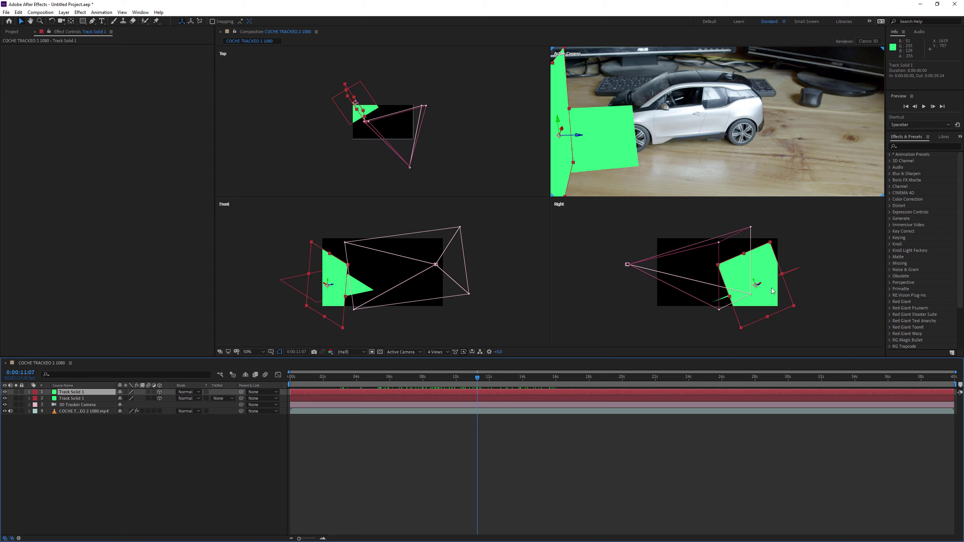
key("period")
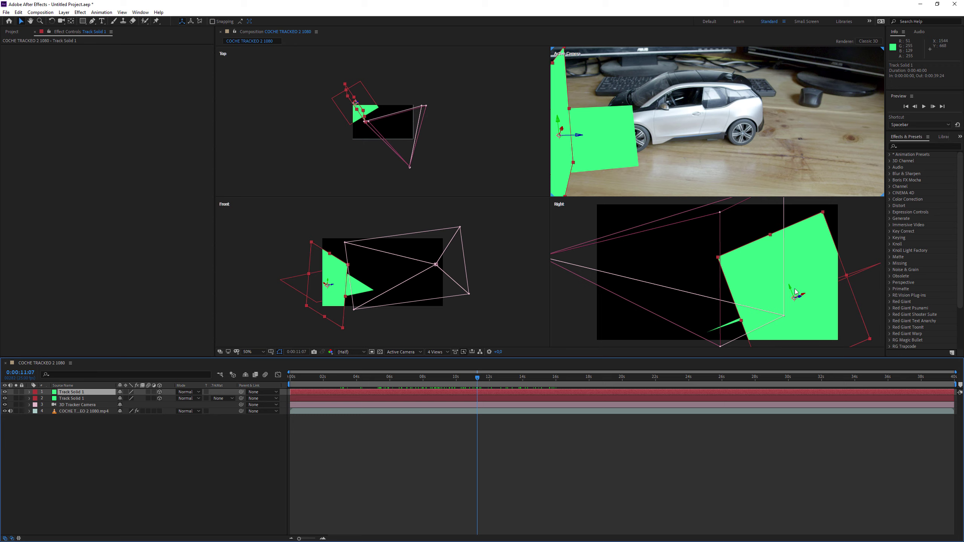
mouse_move(791, 288)
left_mouse_down()
mouse_move(757, 233)
mouse_move(769, 268)
left_mouse_up()
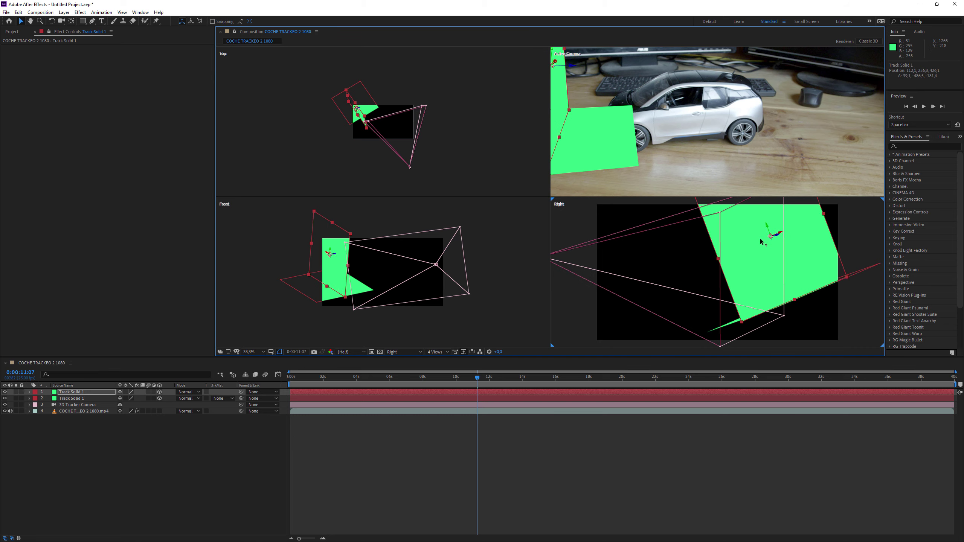
- Scale Track Solid 1 to 73% and lower it until it meets the floor solid
left_click(83, 392)
left_click(30, 392)
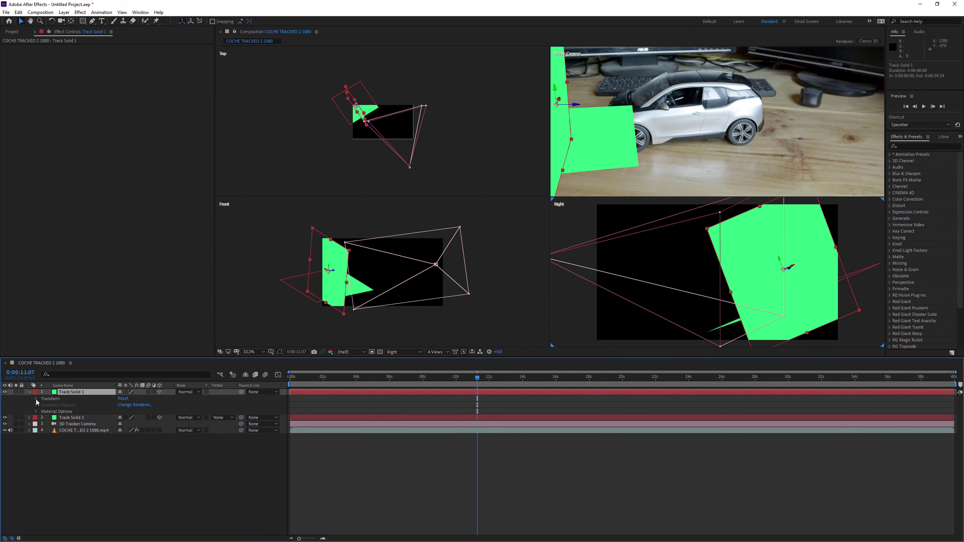
left_click(35, 399)
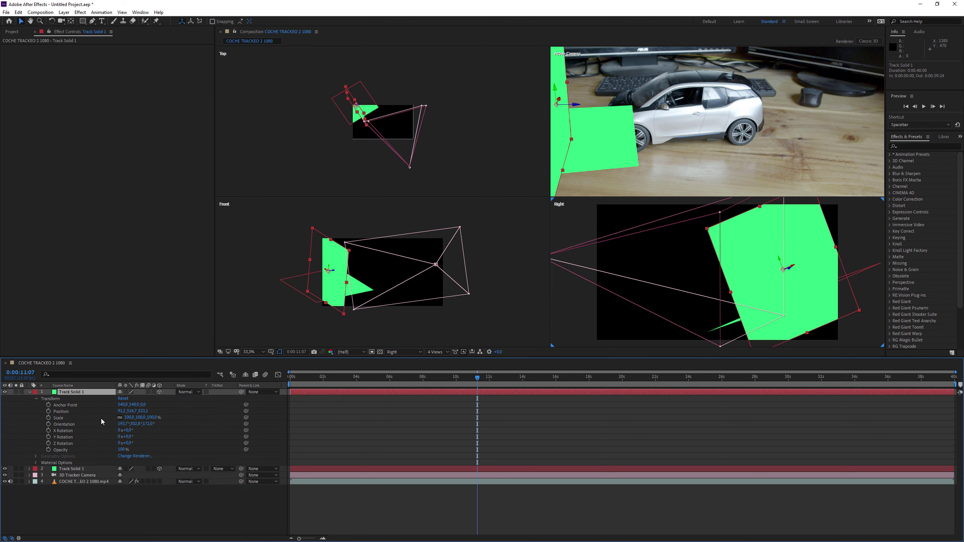
left_click_drag(130, 417, 119, 417)
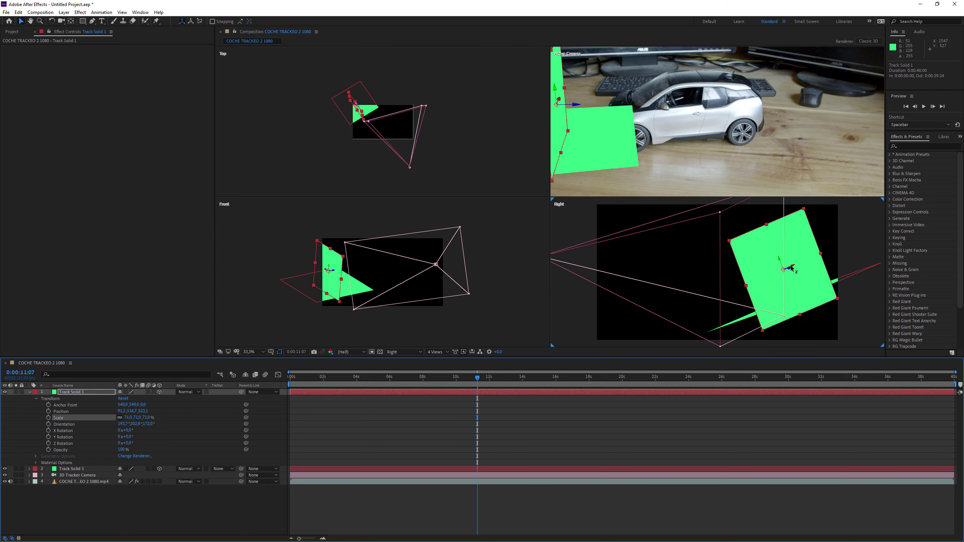
left_click_drag(780, 262, 775, 246)
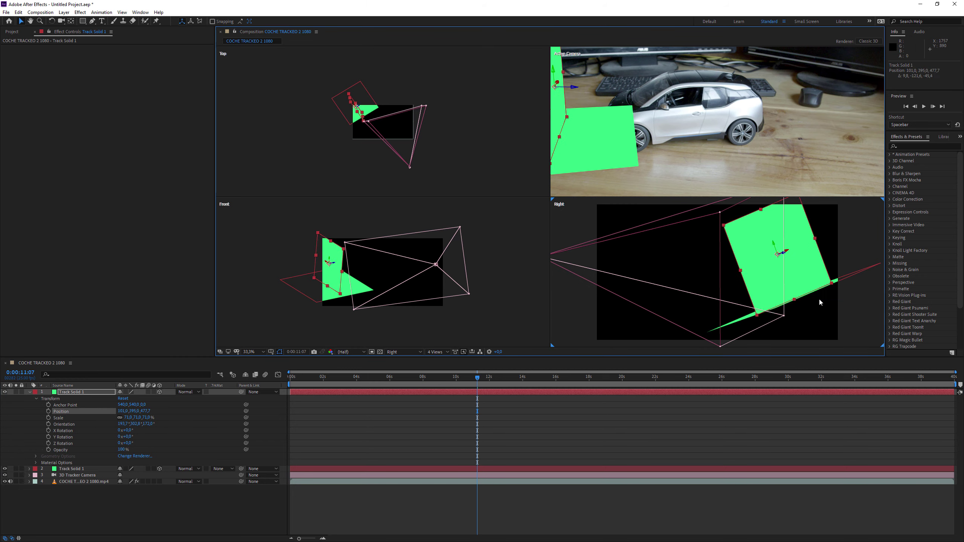
left_click(736, 316)
left_click(678, 133)
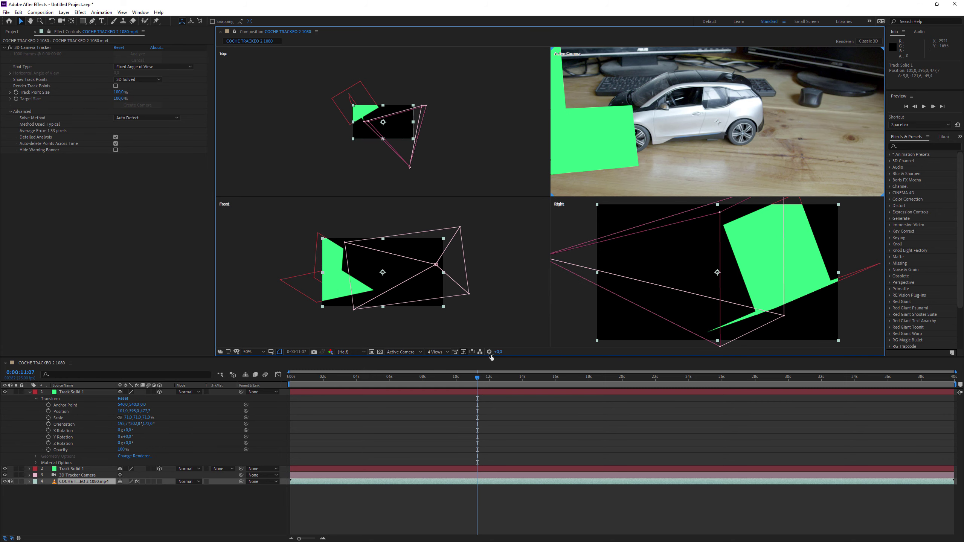
- Switch the viewer to a 1 View layout and scrub back to about 0:00:02:14
left_click(442, 353)
left_click(444, 361)
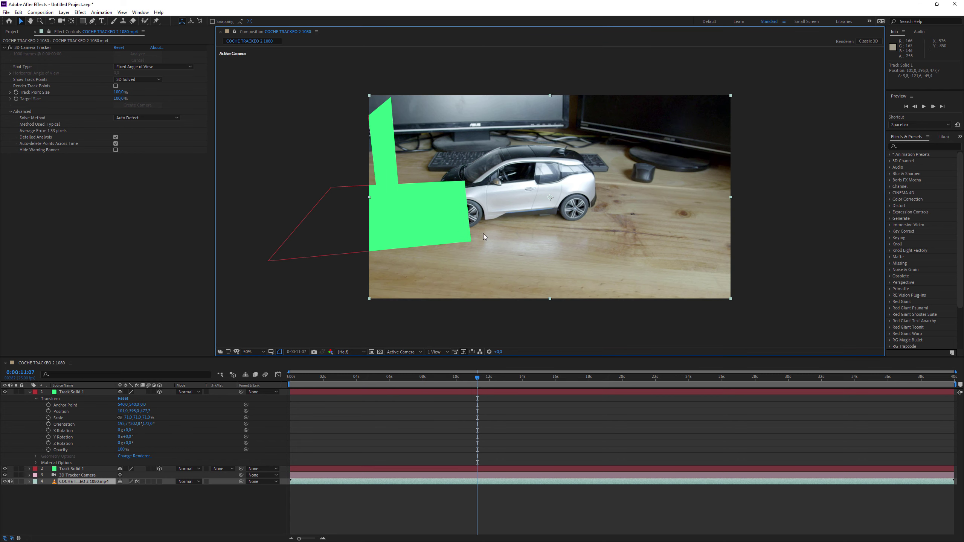
left_click_drag(400, 378, 334, 390)
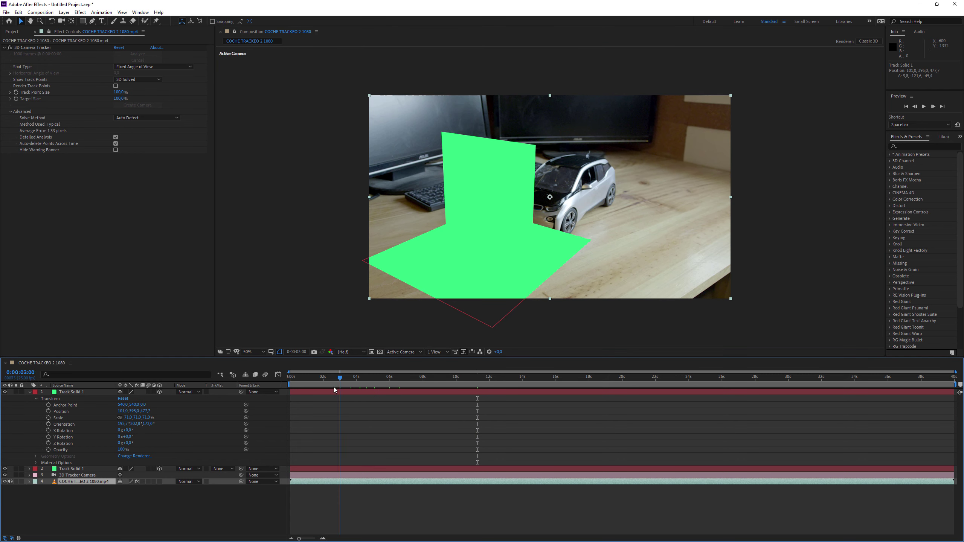
left_click(492, 161)
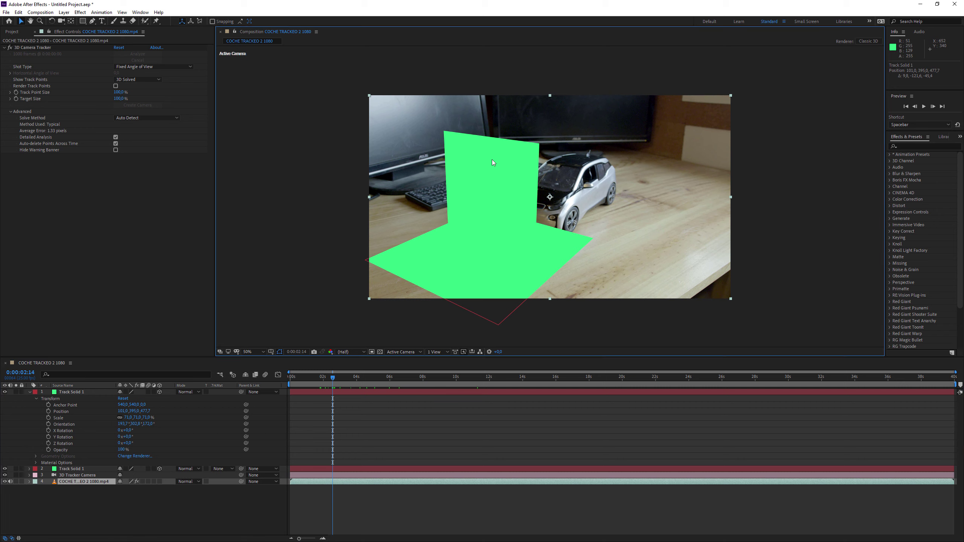
- Select Track Solid 1, the upright green wall panel, in the timeline
left_click(364, 394)
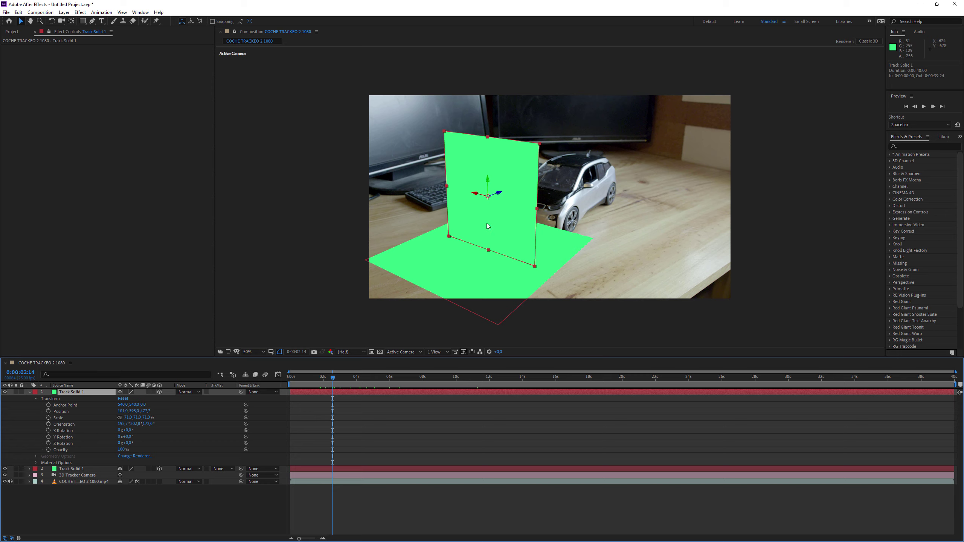
left_click(435, 414)
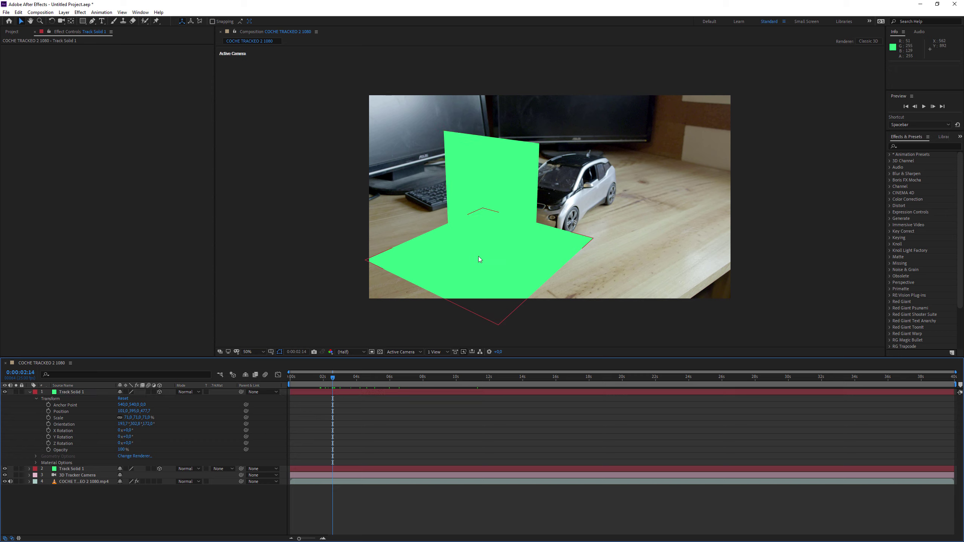
left_click(365, 392)
left_click(366, 436)
left_click(382, 391)
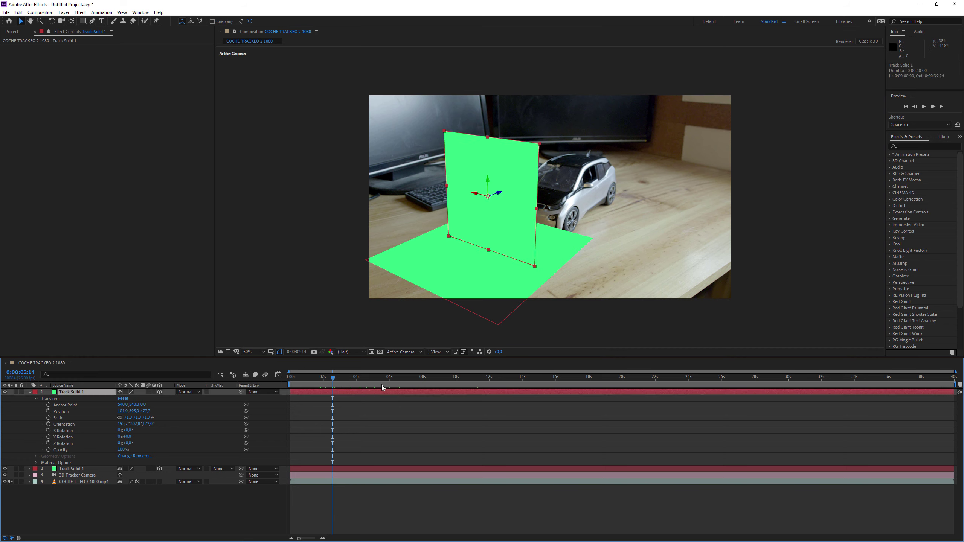
- Pre-compose Track Solid 1 as PANEL FRONTAL, leaving all attributes in the original comp
right_click(416, 394)
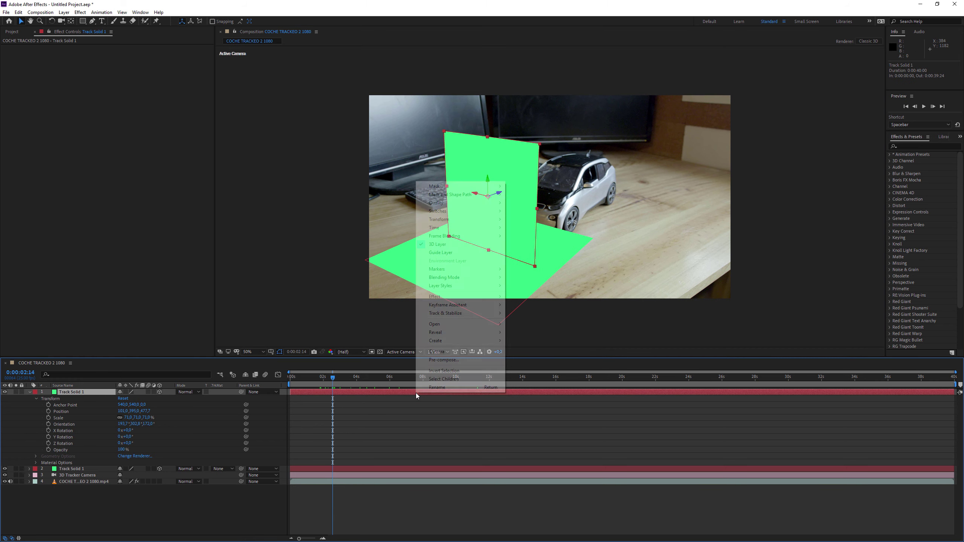
left_click(444, 360)
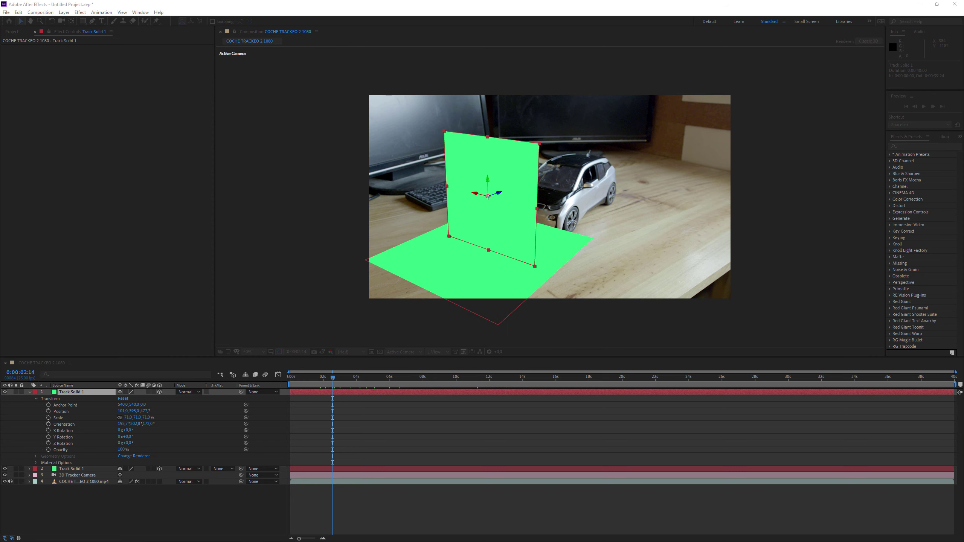
mouse_move(725, 153)
left_mouse_down()
mouse_move(525, 212)
mouse_move(547, 203)
left_mouse_up()
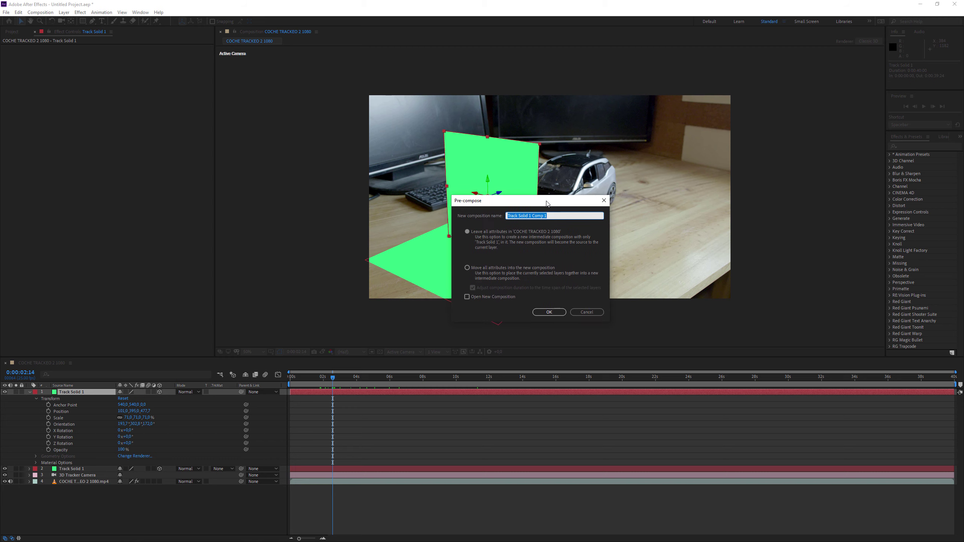
left_click(479, 268)
left_click(483, 232)
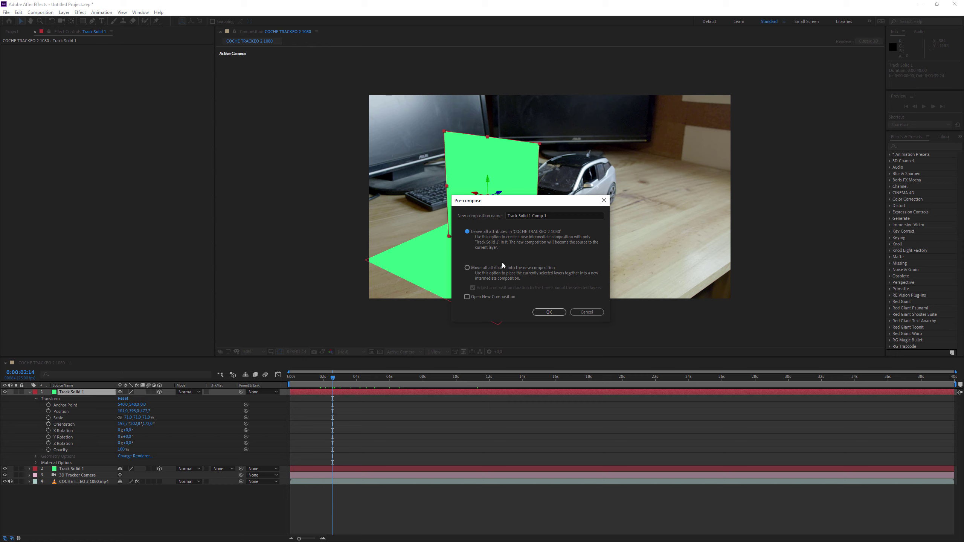
left_click(490, 268)
left_click(485, 234)
left_click_drag(553, 216, 507, 216)
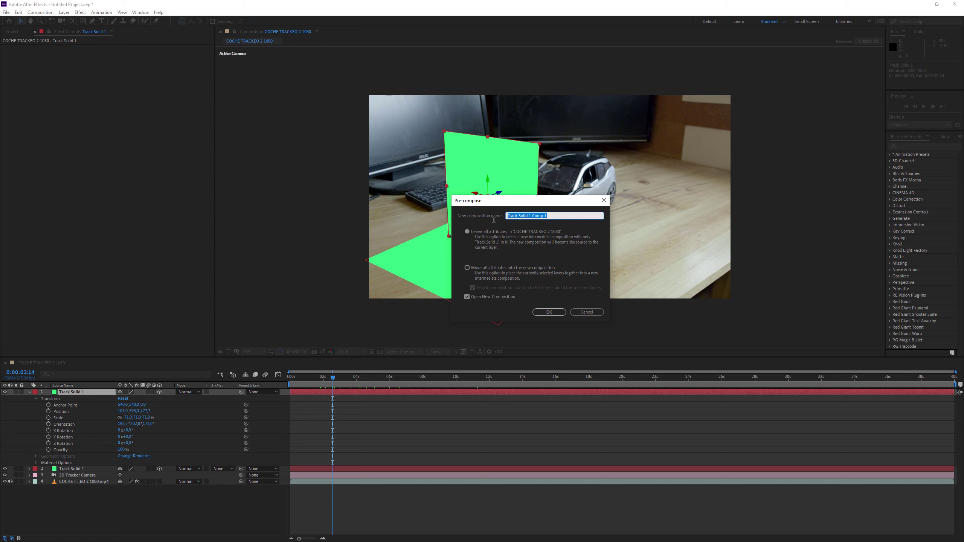
type("PANEL F")
type("RONTAL")
left_click(548, 310)
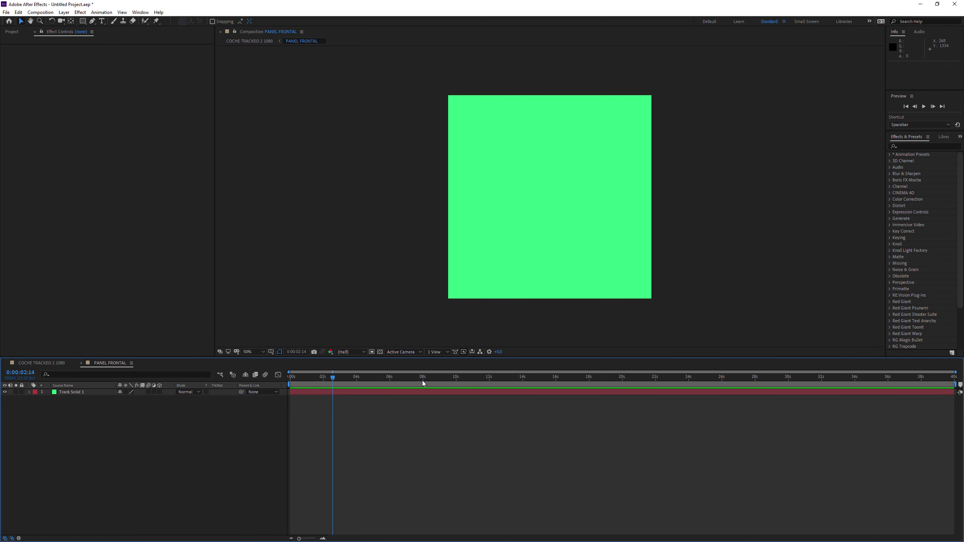
- Open the PANEL FRONTAL composition at frame 0:00:08:19 with its green solid selected
left_click(41, 363)
left_click(434, 430)
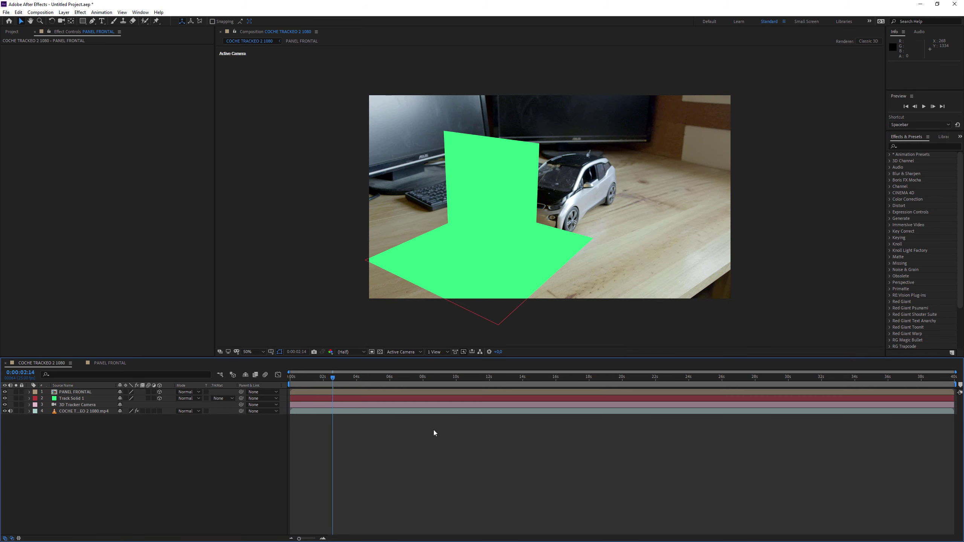
left_click(411, 392)
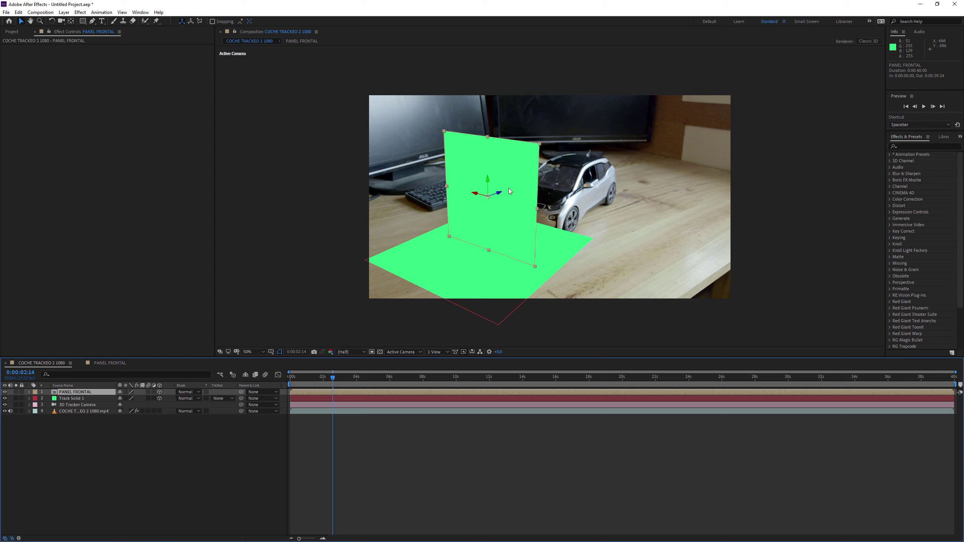
double_click(76, 392)
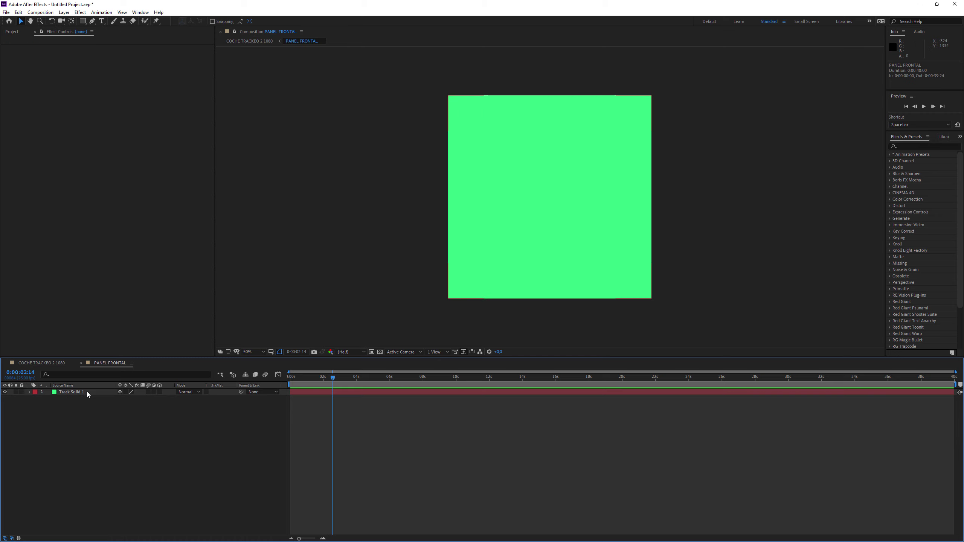
left_click_drag(391, 377, 440, 395)
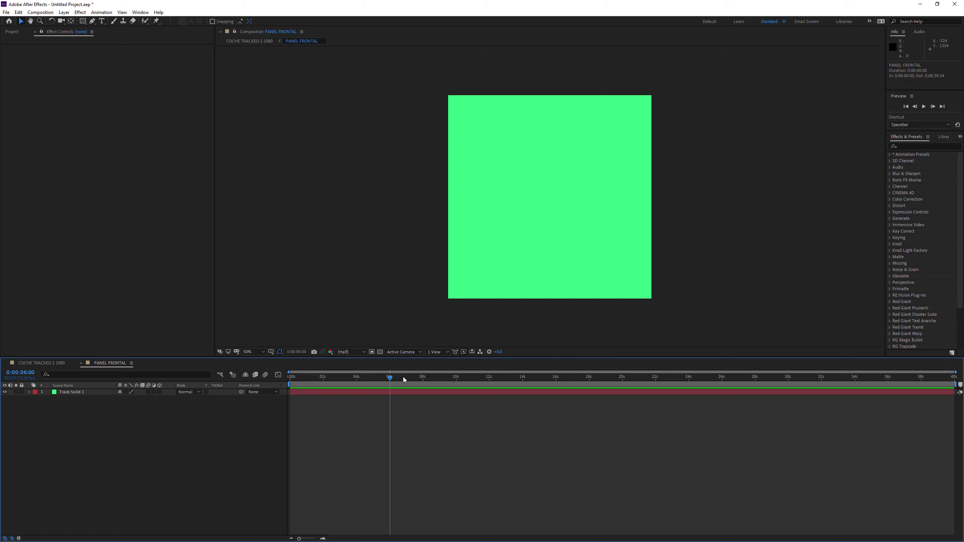
left_click(443, 393)
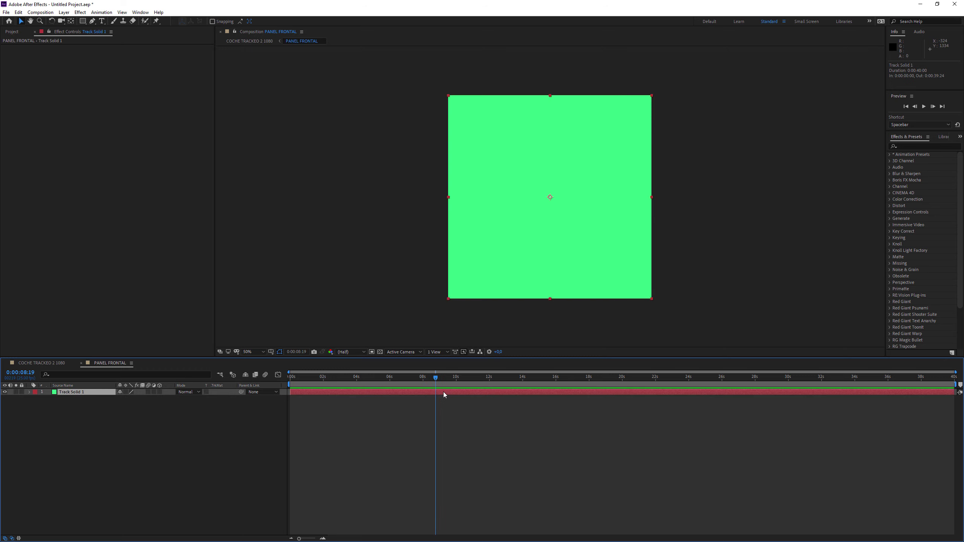
left_click(12, 31)
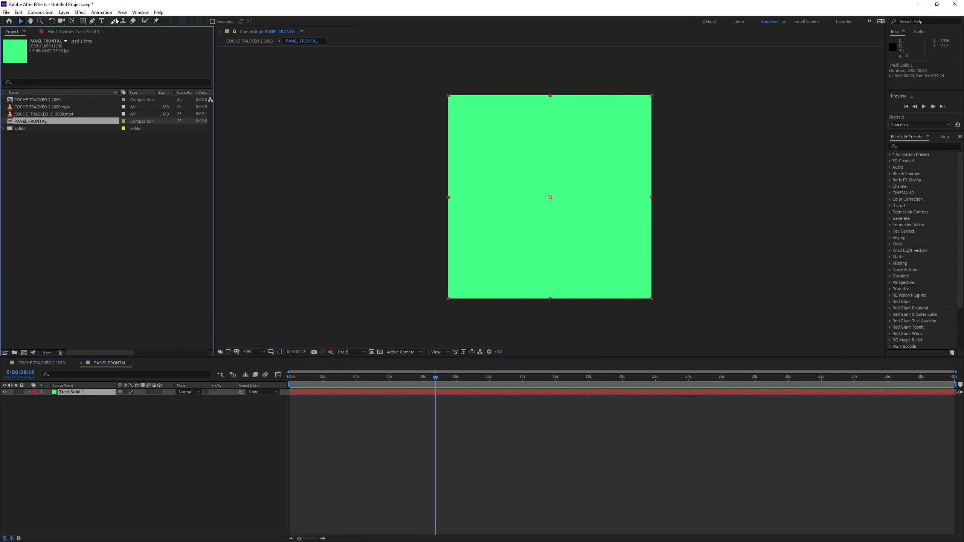
- Draw a paragraph text box reading HOLA / ESTO ES UN TUTORIAL / DE / AFTER / EFFECTS
left_click(102, 22)
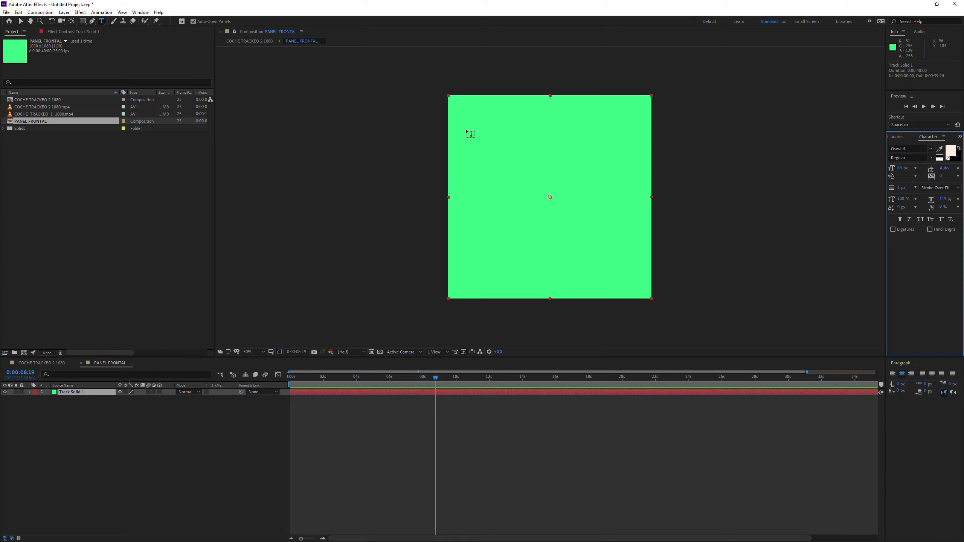
left_click_drag(467, 130, 647, 284)
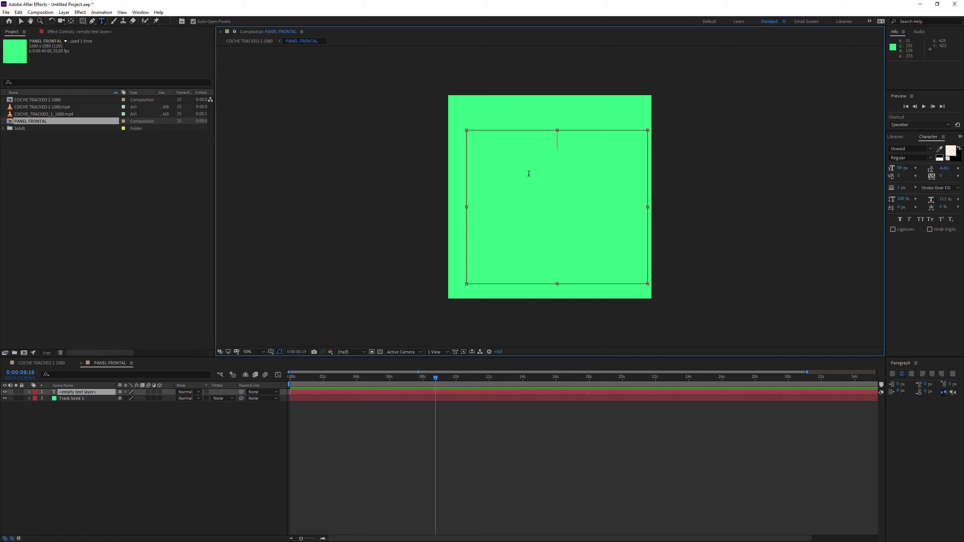
type("HOLA")
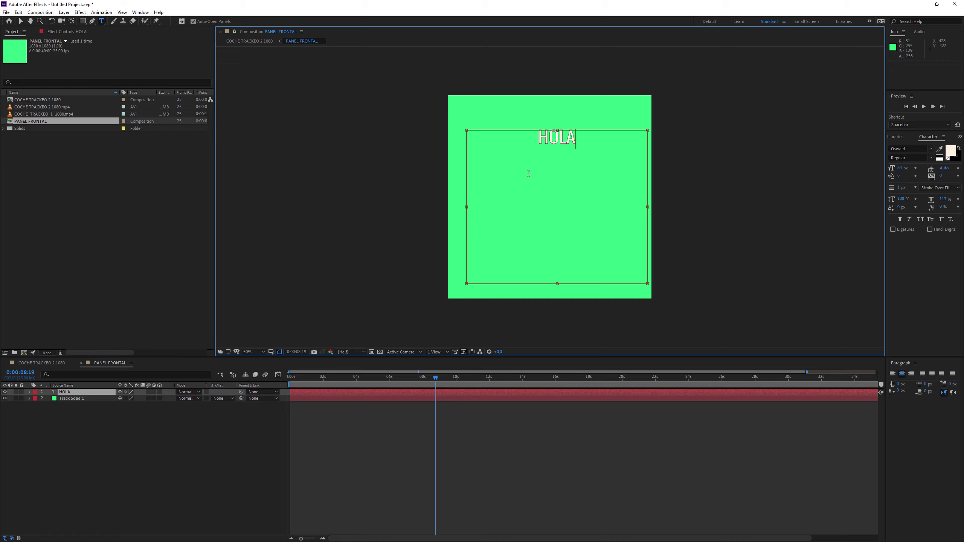
key("Return")
type("ESTO")
type(" ES UN TUTOR")
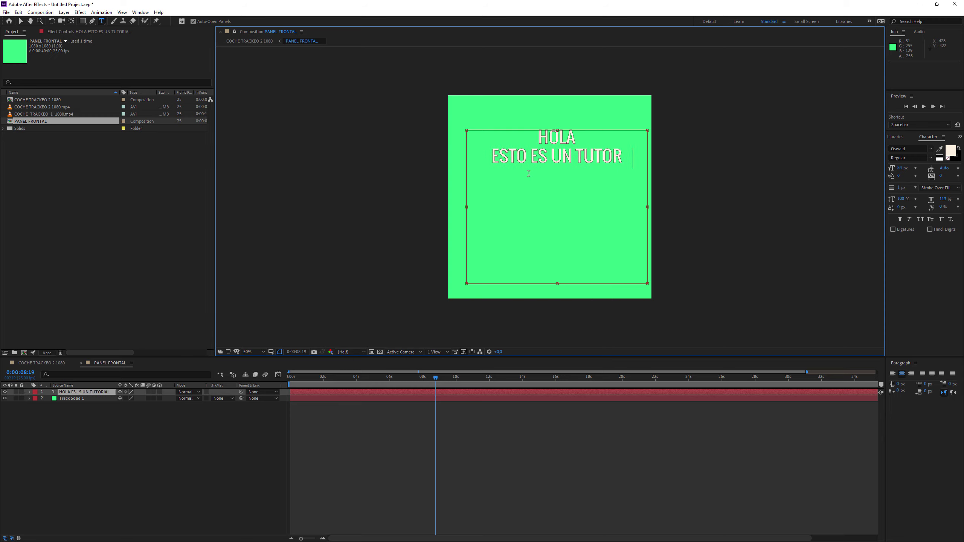
type("IAL")
key("Return")
type("DE")
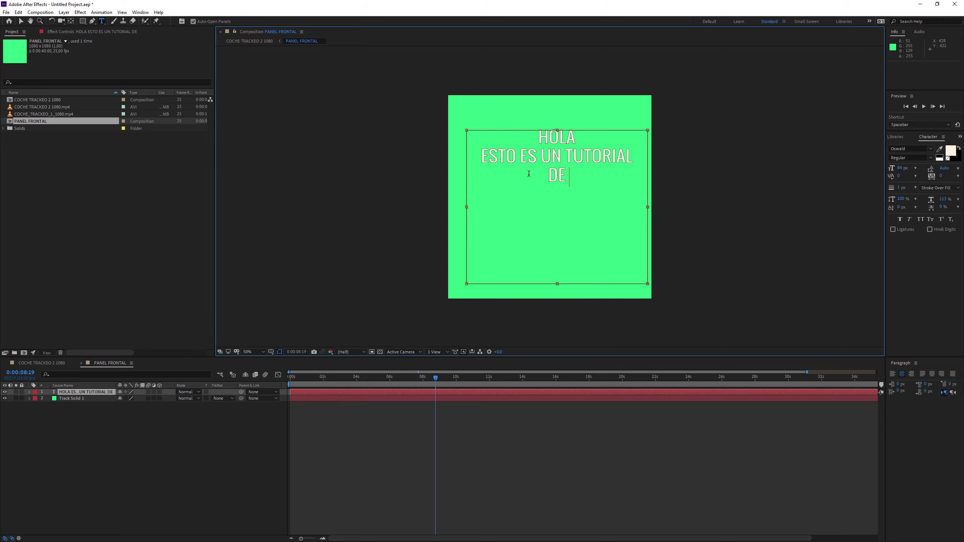
key("Return")
type("AFTER")
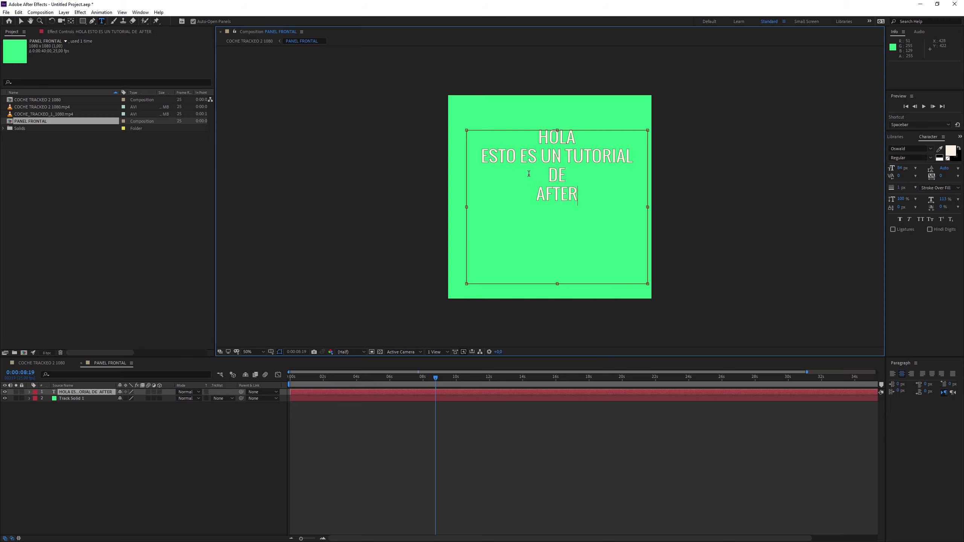
key("Return")
type("EFFEC")
type("TS")
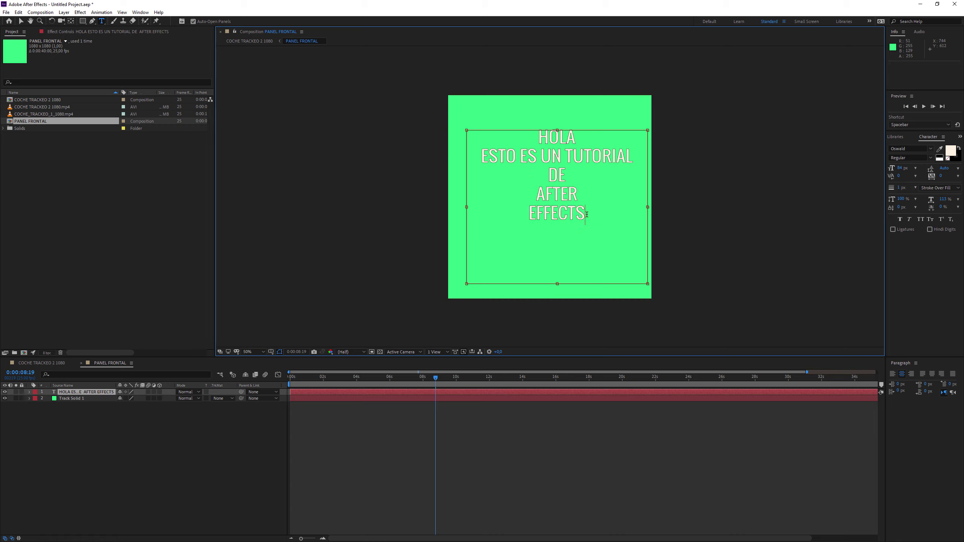
- Make the text white, enlarge it from 84 to 114 px, and nudge it up-left
left_click_drag(587, 215, 535, 133)
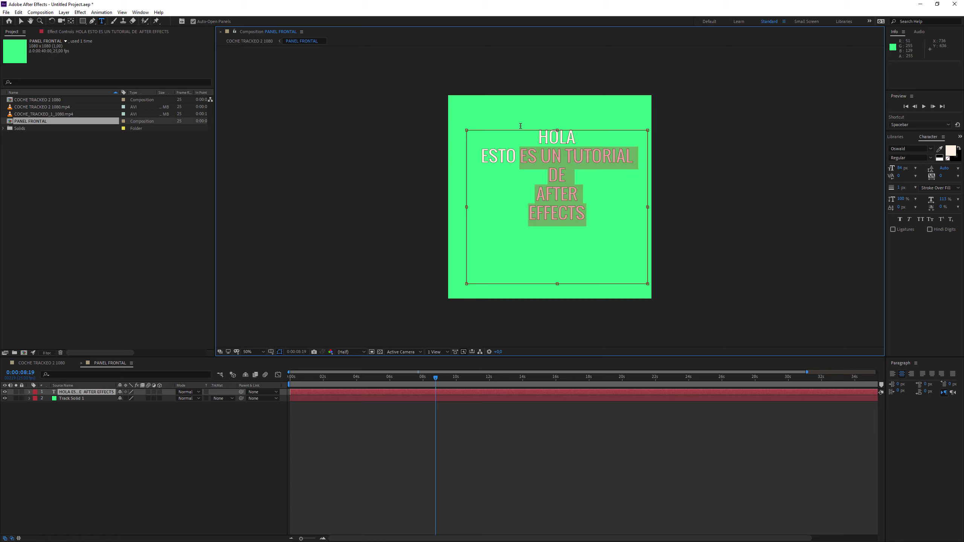
left_click(951, 151)
left_click(50, 202)
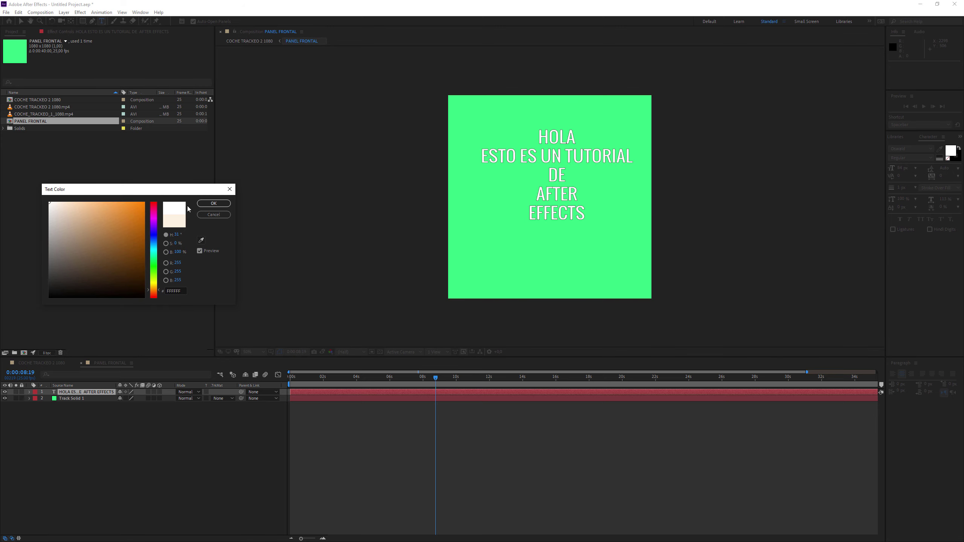
left_click(212, 204)
left_click_drag(910, 171, 911, 168)
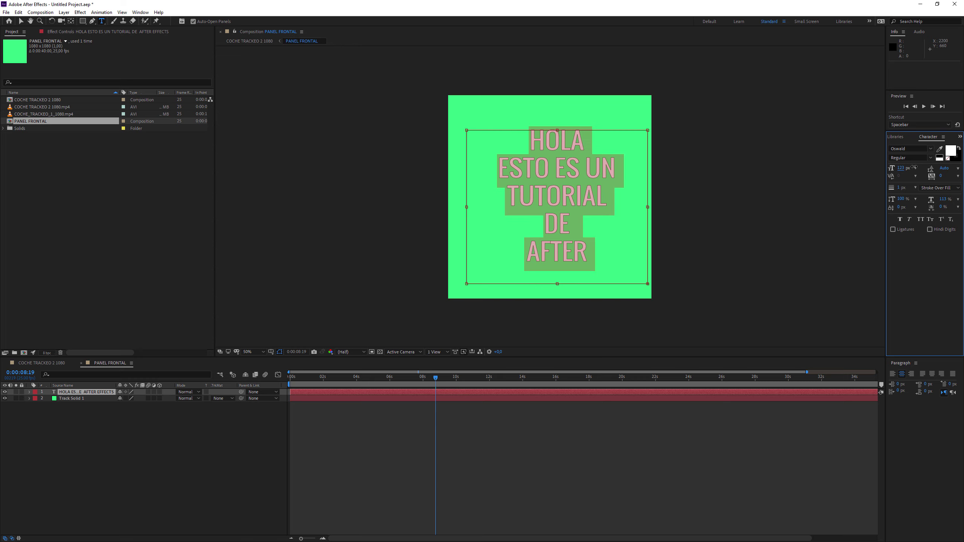
left_click(20, 21)
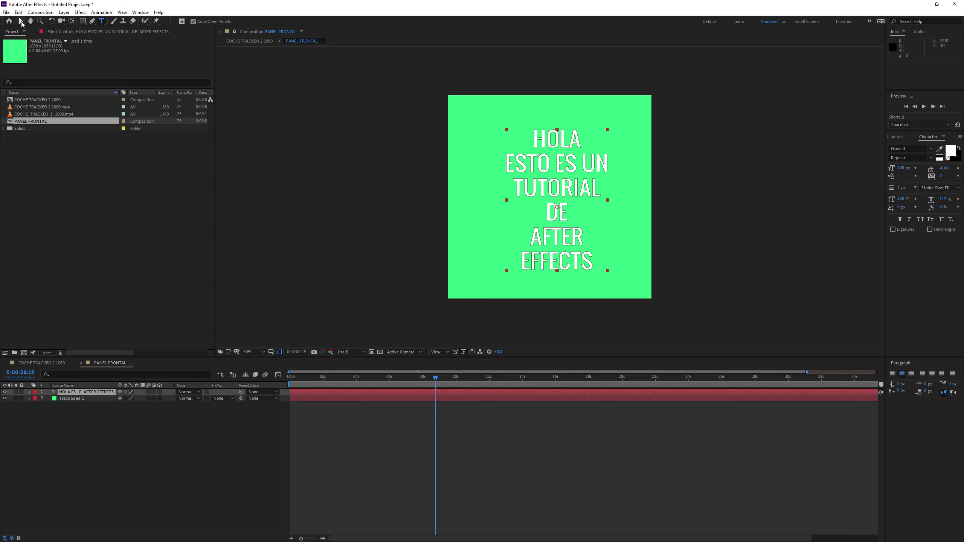
left_click_drag(560, 192, 556, 186)
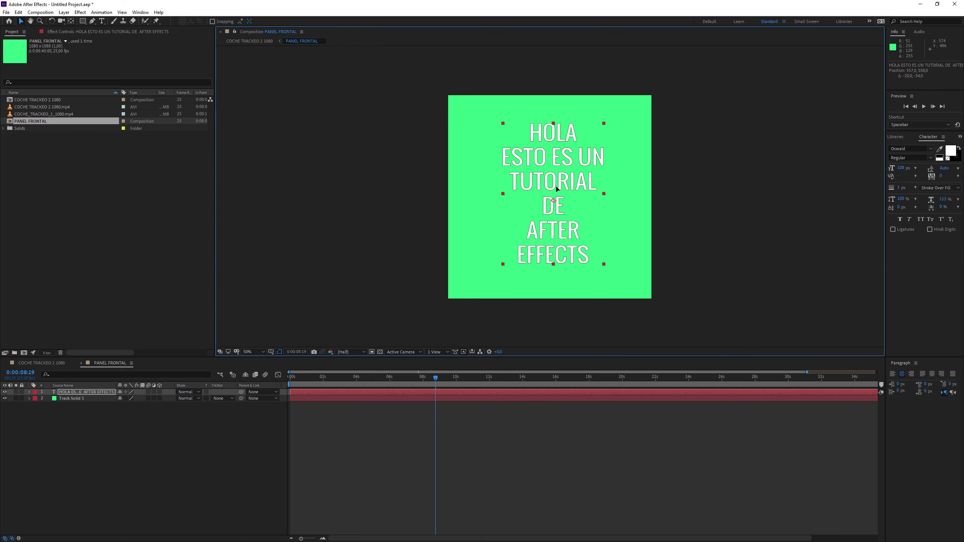
- Turn off Track Solid 1's visibility in PANEL FRONTAL, then scrub the main tracked comp to check
left_click(43, 363)
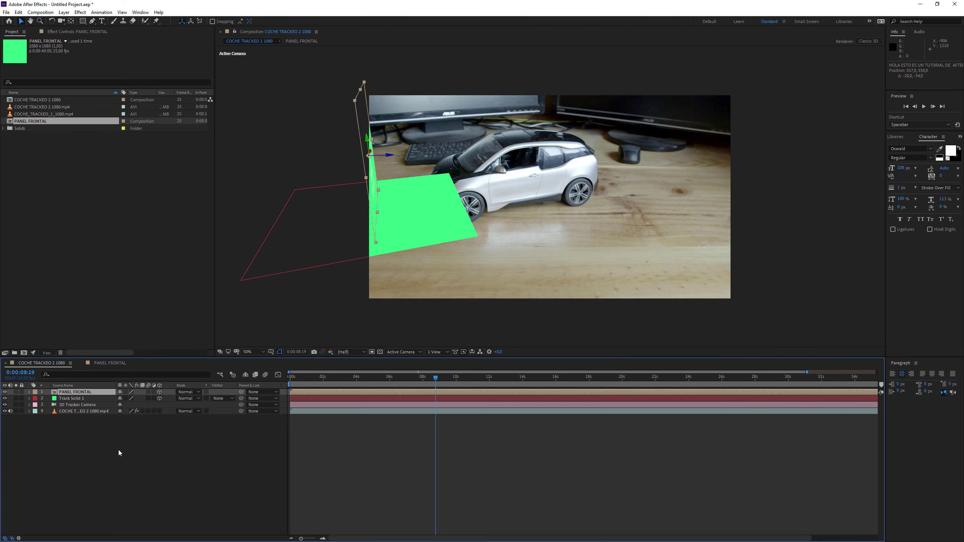
left_click(331, 377)
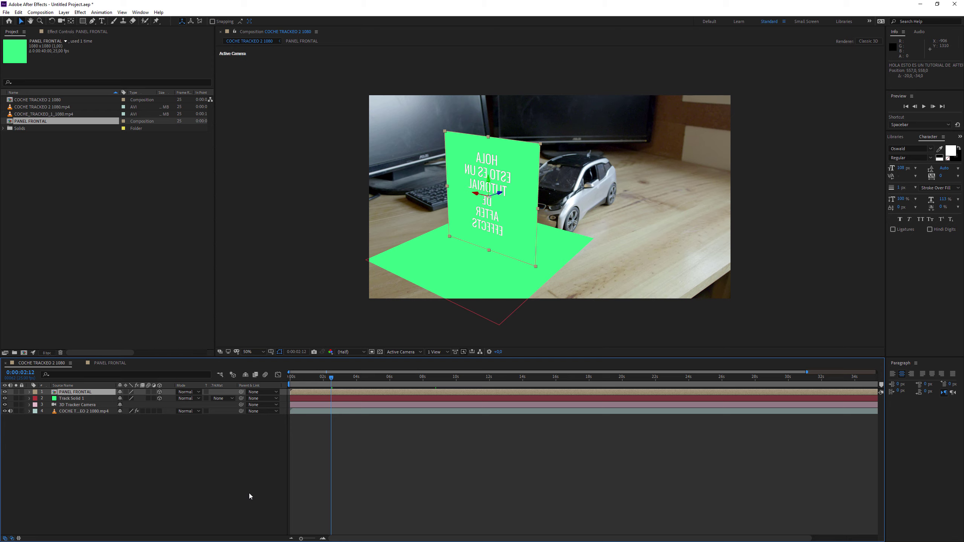
left_click(108, 363)
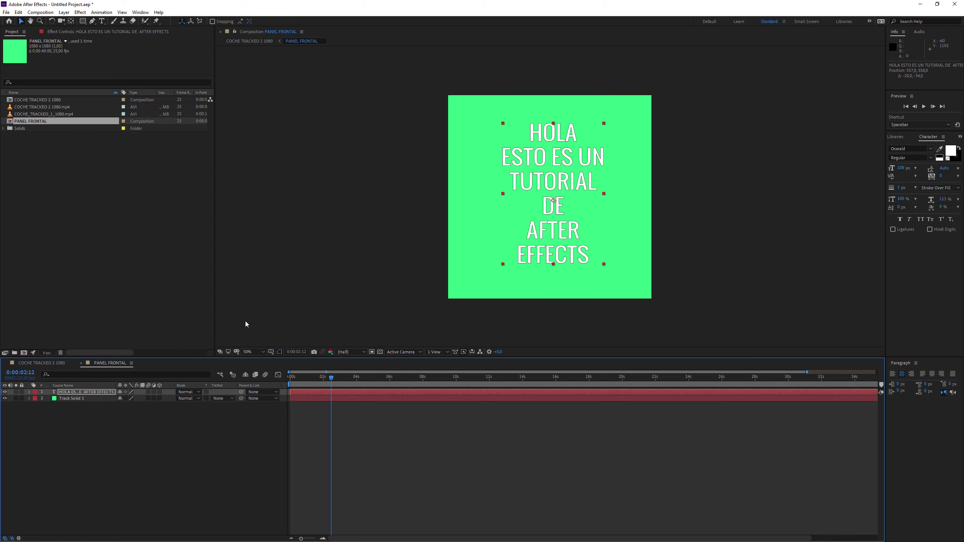
left_click(5, 398)
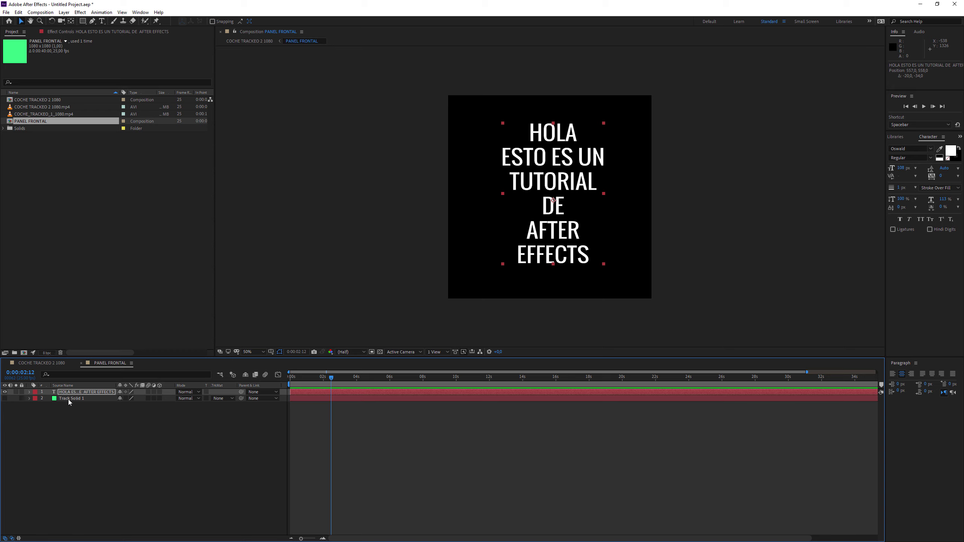
left_click(55, 364)
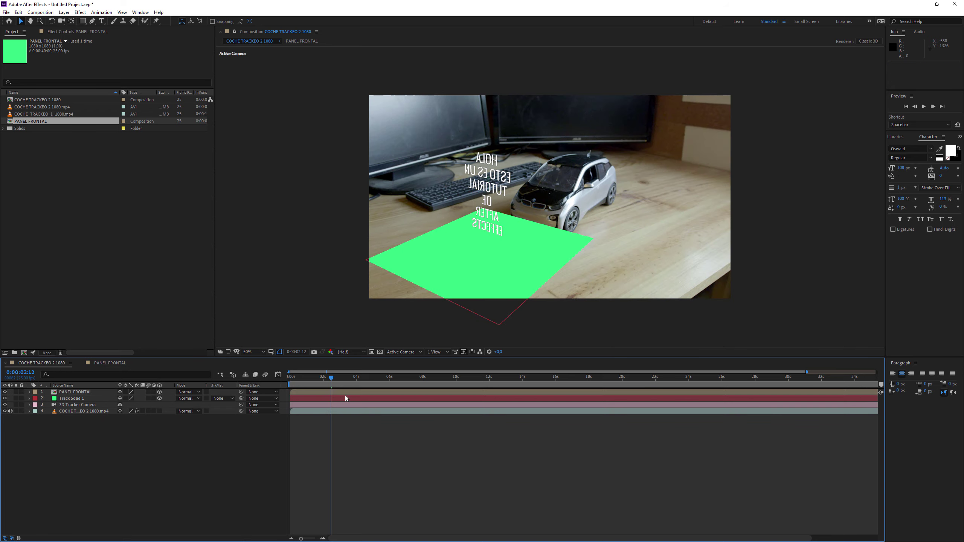
mouse_move(315, 378)
left_mouse_down()
mouse_move(488, 381)
mouse_move(360, 379)
left_mouse_up()
- Pre-compose the green floor solid as PANEL SUELO DELANTERO with Open New Composition checked
left_click(445, 282)
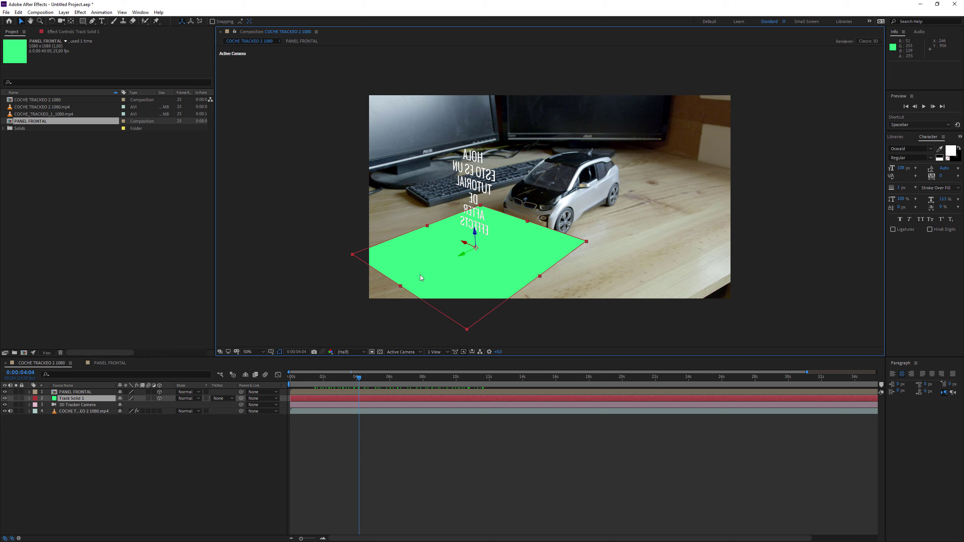
right_click(349, 398)
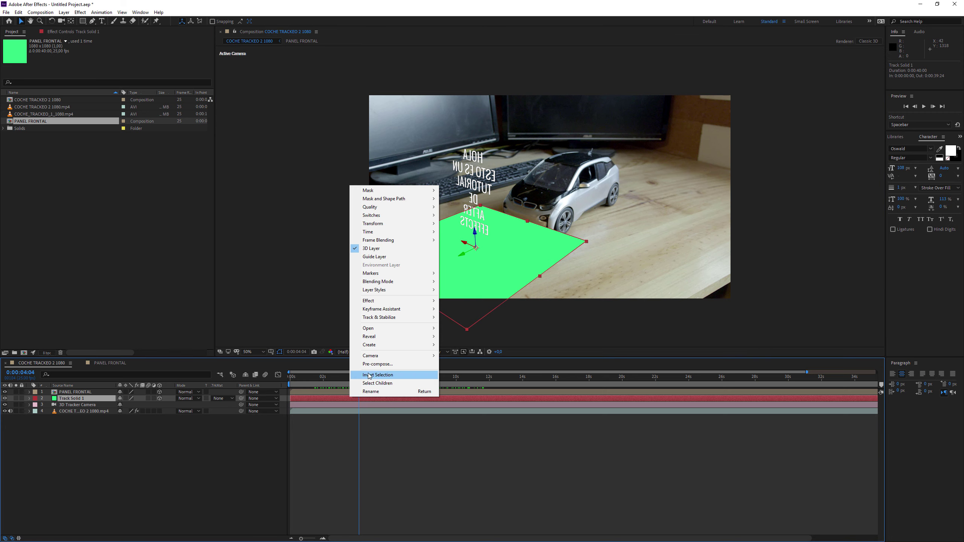
left_click(378, 364)
type("PANEL SUELO DELANTERO")
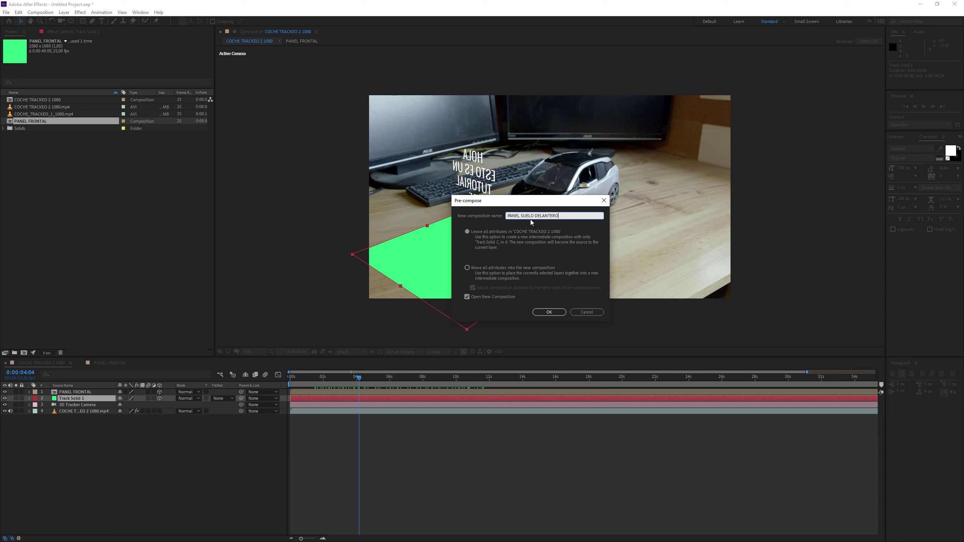
left_click(551, 312)
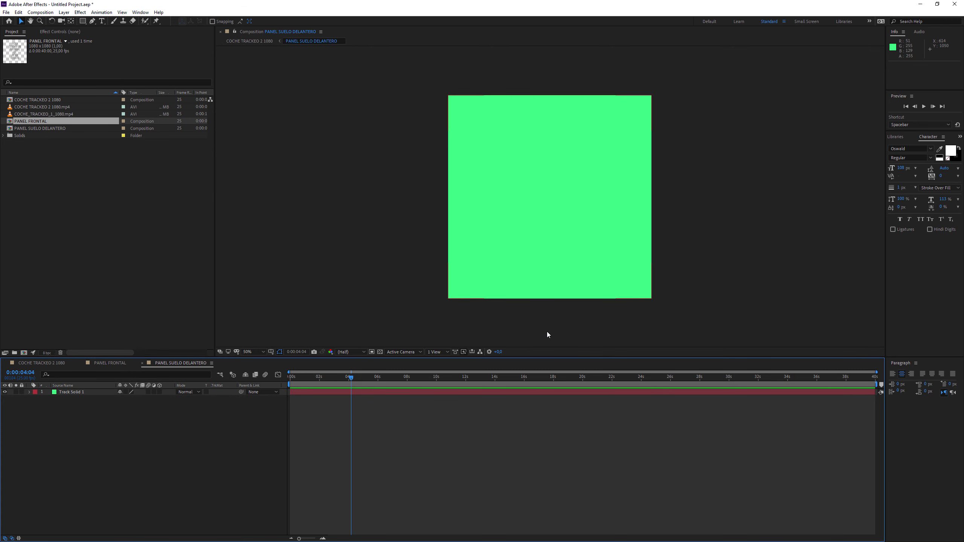
- Drag the Generate > Grid effect onto the floor solid and toggle the transparency grid to check
left_click(770, 393)
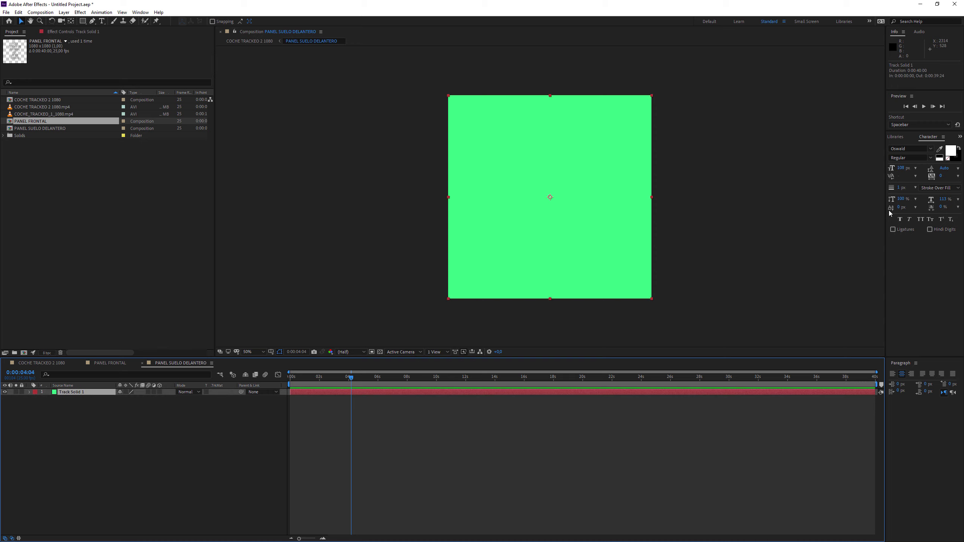
left_click_drag(886, 210, 844, 210)
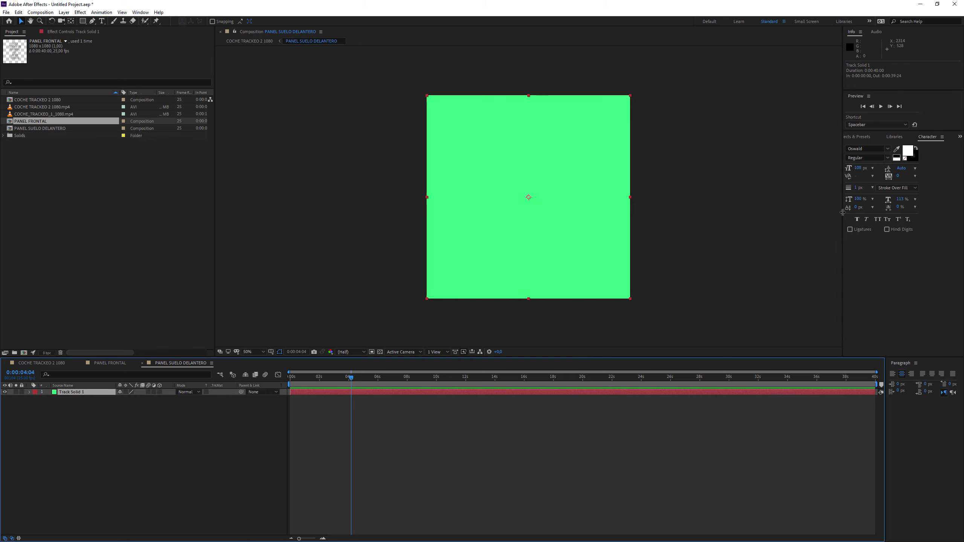
left_click(859, 136)
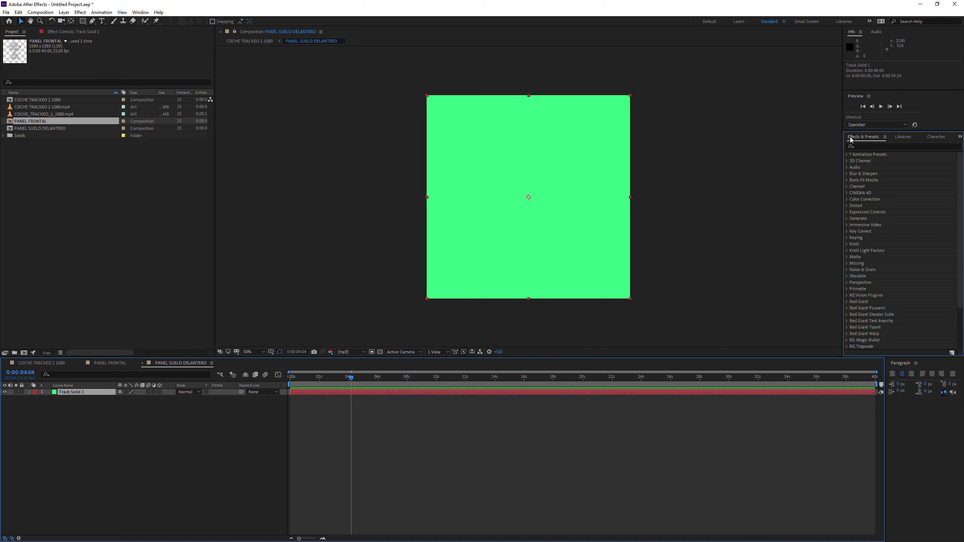
left_click(868, 146)
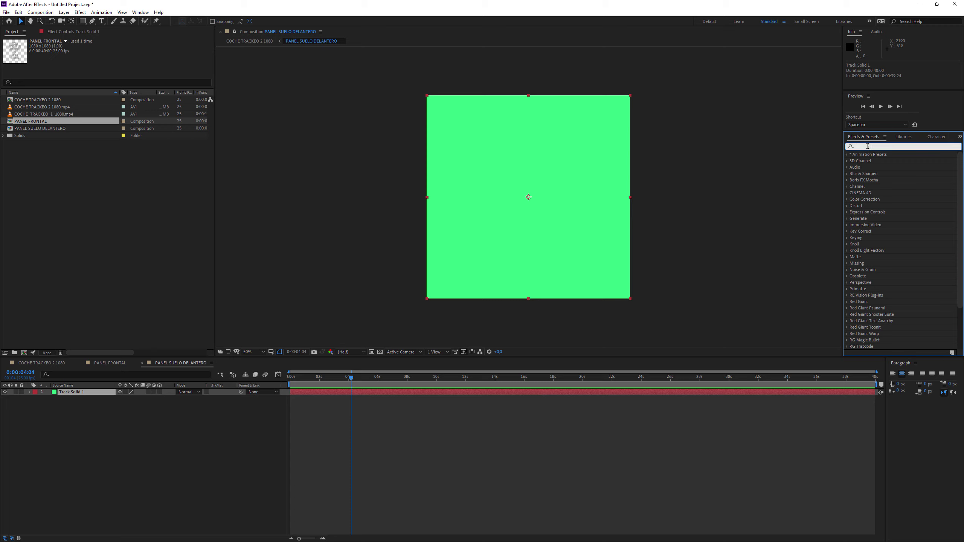
type("grid")
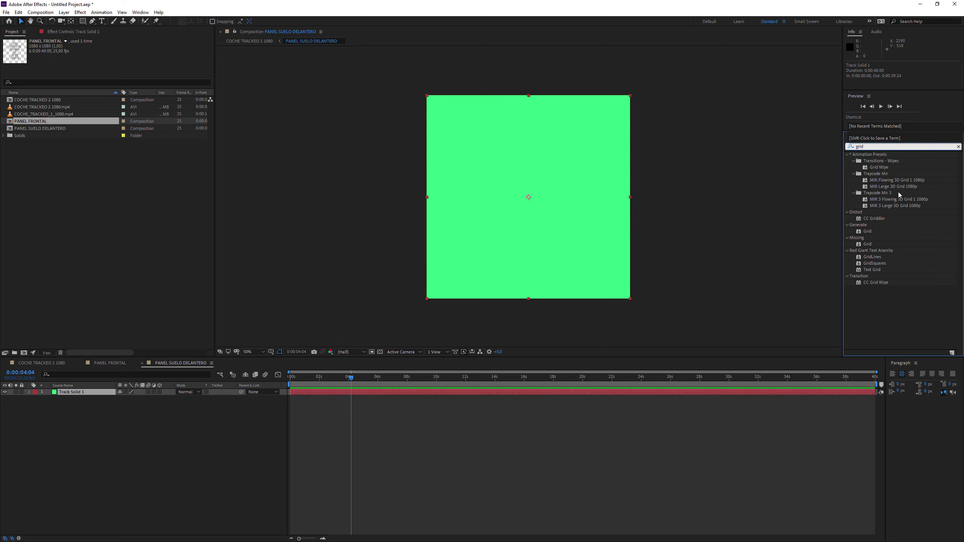
left_click_drag(868, 231, 712, 392)
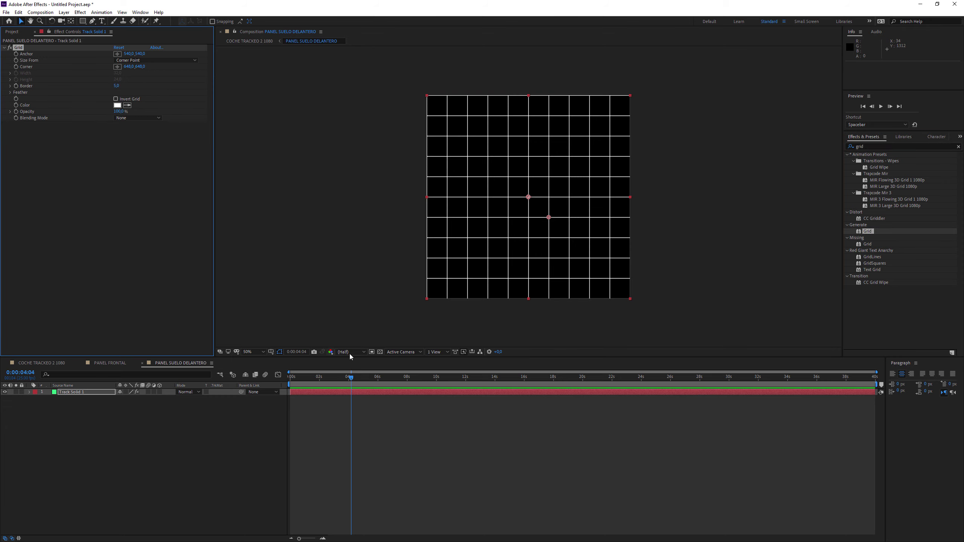
left_click(380, 352)
left_click(381, 353)
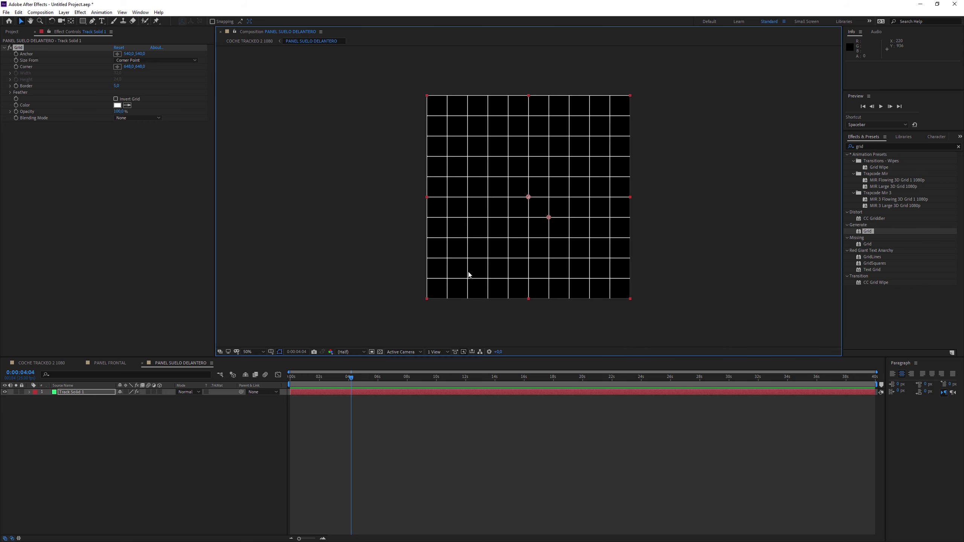
- Back in COCHE TRACKEO 2 1080, scrub through the clip and stop at 0:00:07:13
left_click(43, 363)
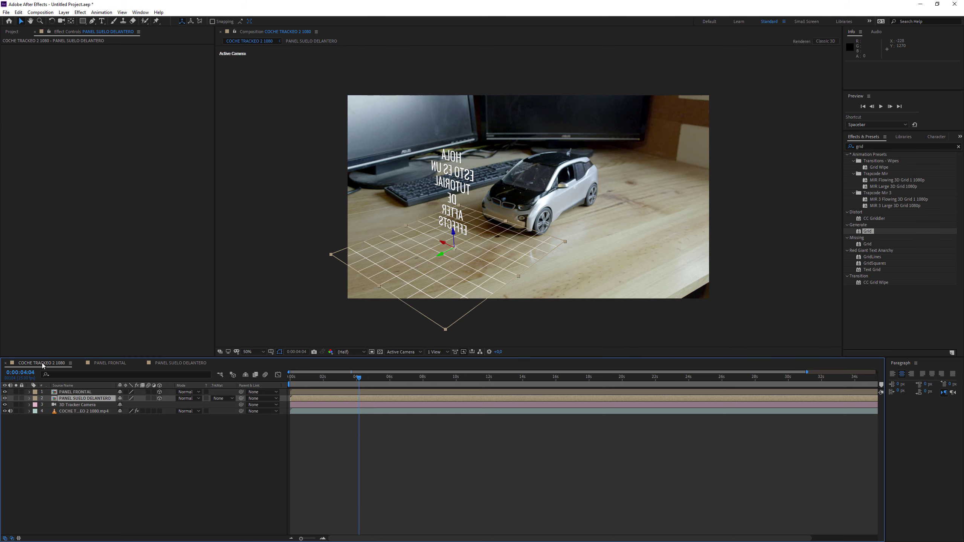
left_click(93, 474)
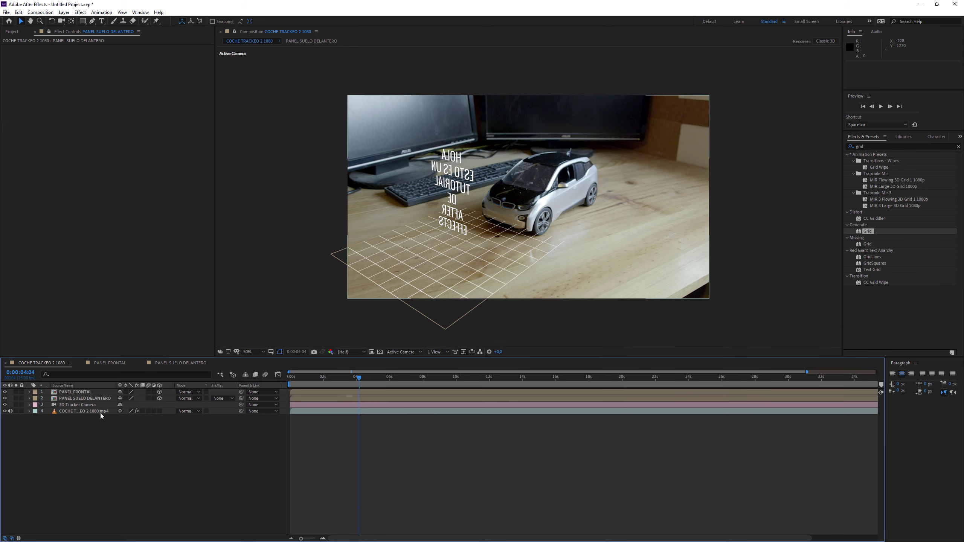
left_click(301, 379)
left_click_drag(300, 379, 444, 378)
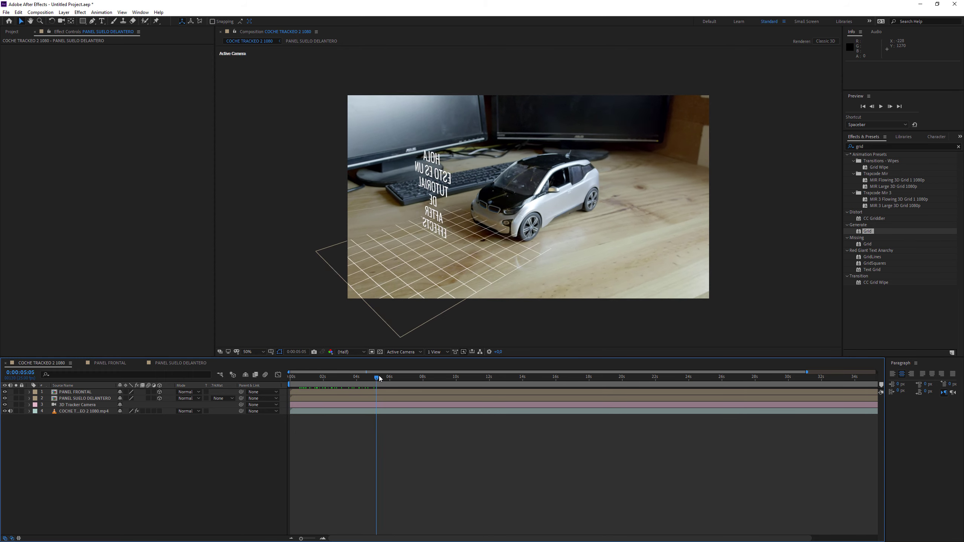
left_click_drag(423, 378, 415, 379)
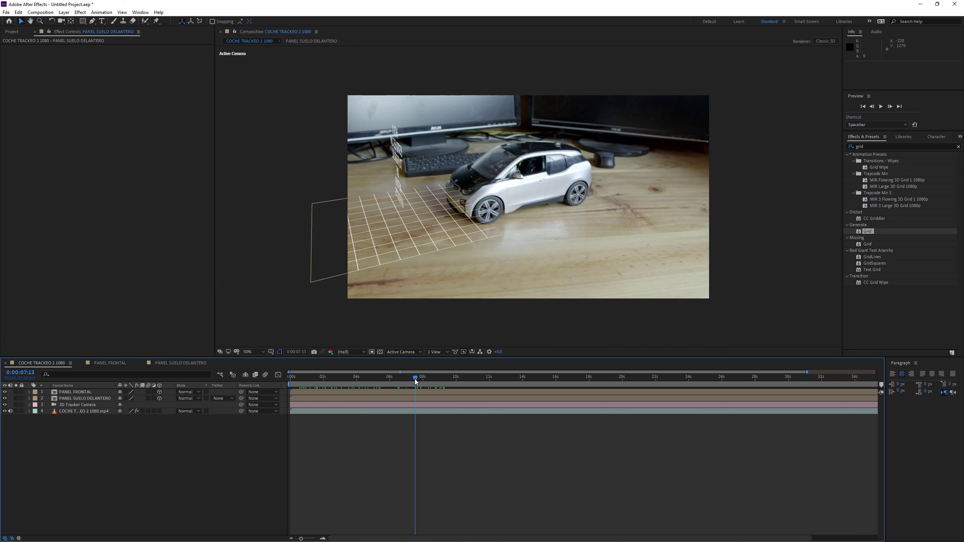
- Move the grid floor left and rotate it so it lies along the car's front
left_click(456, 230)
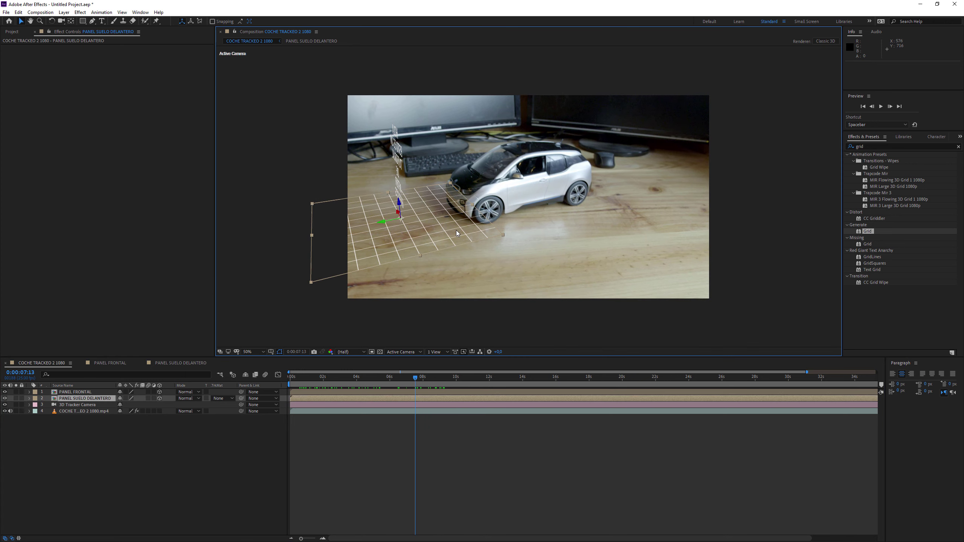
left_click_drag(385, 223, 355, 229)
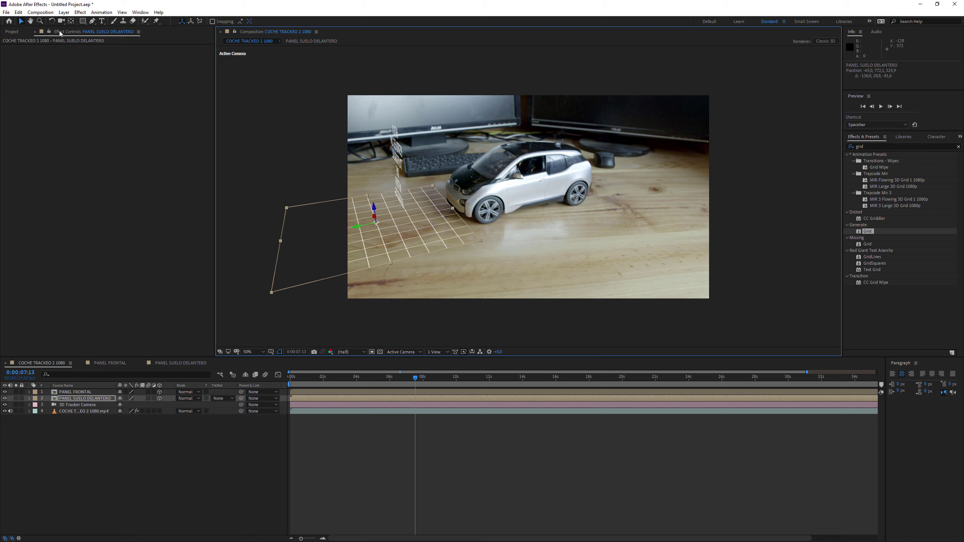
left_click(52, 21)
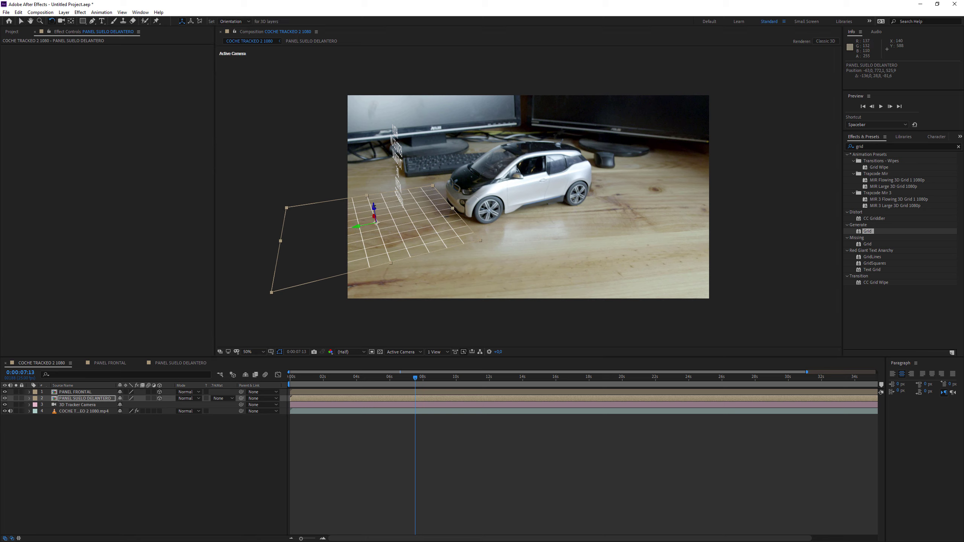
left_click_drag(374, 206, 374, 206)
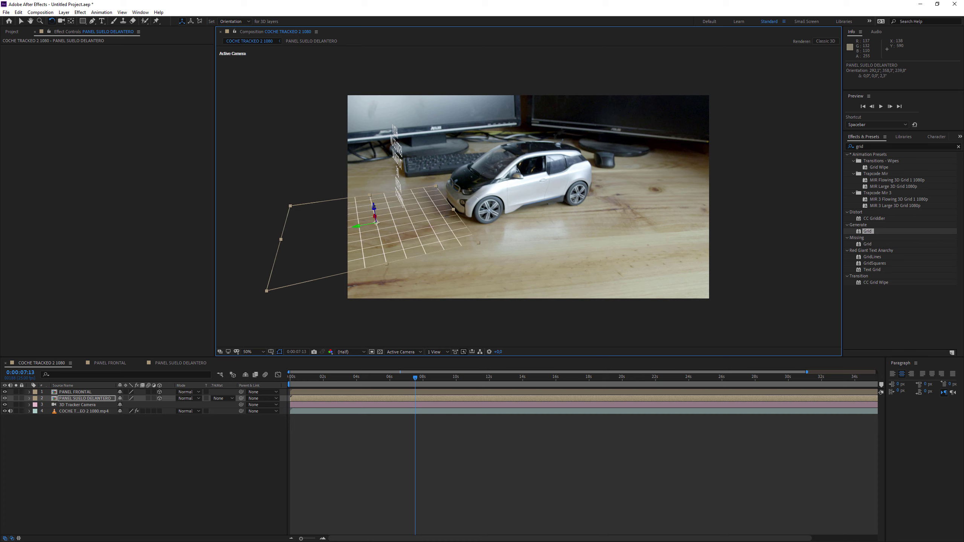
left_click(402, 433)
left_click_drag(350, 377, 470, 378)
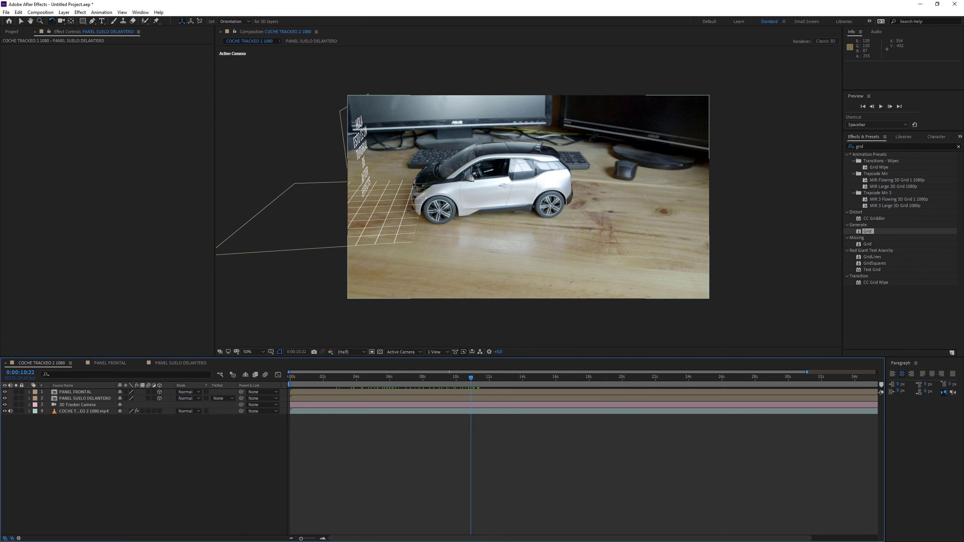
left_click_drag(418, 190, 407, 208)
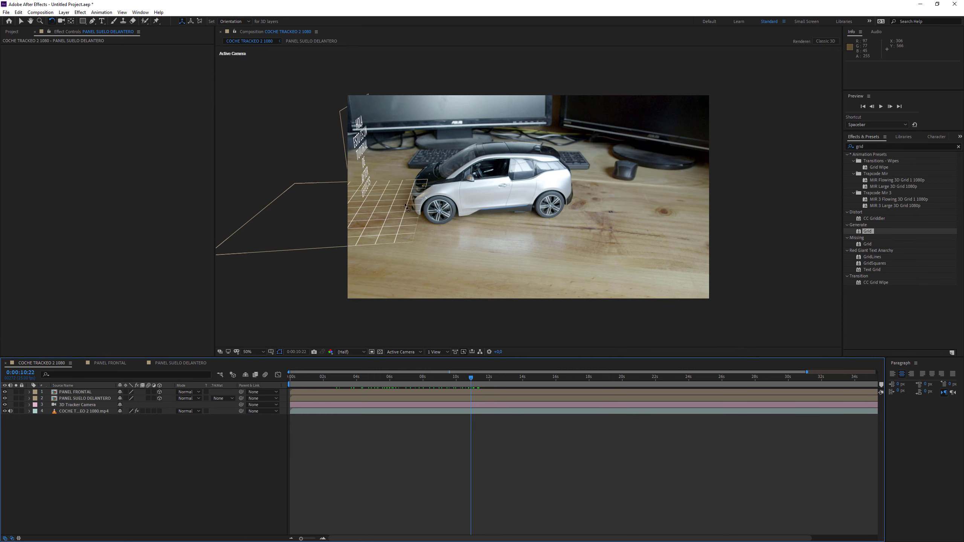
left_click(21, 21)
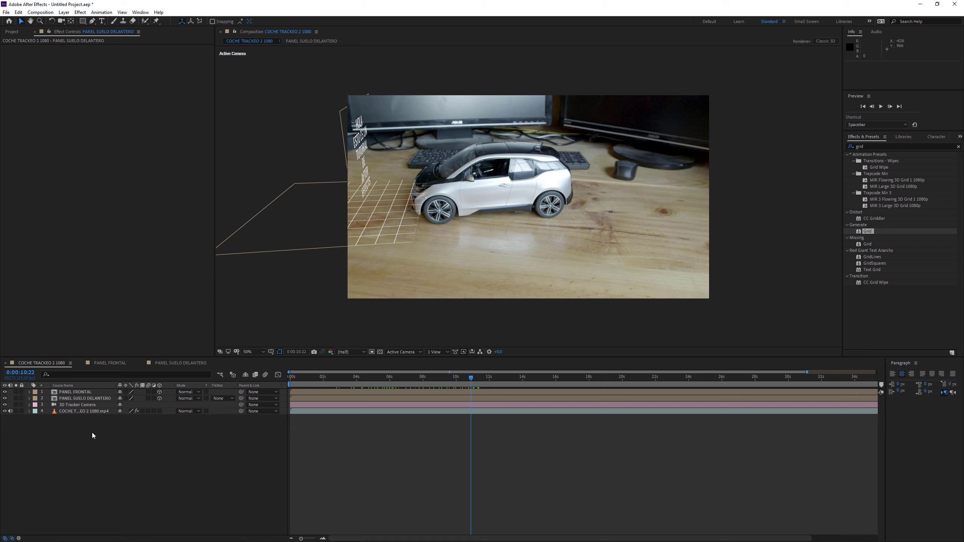
- Duplicate the car footage layer and move the copy to the top of the stack
left_click(83, 413)
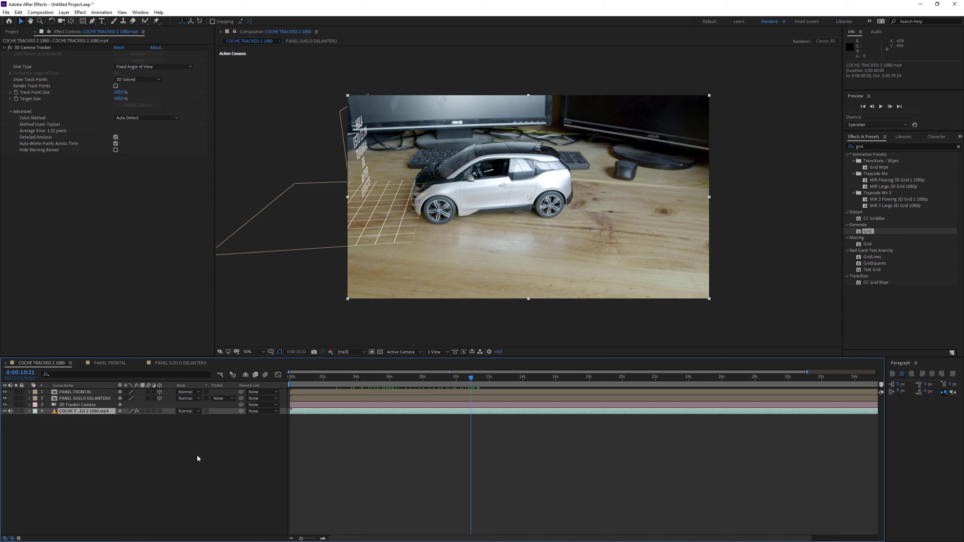
key("ctrl+d")
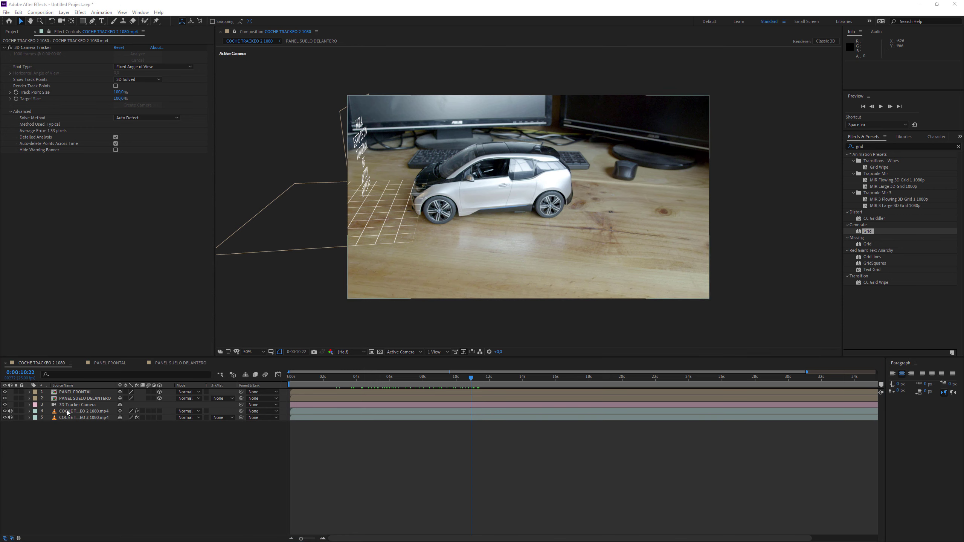
left_click_drag(68, 414, 74, 390)
- Trace a closed mask around the toy car on the duplicate footage layer
left_click(92, 20)
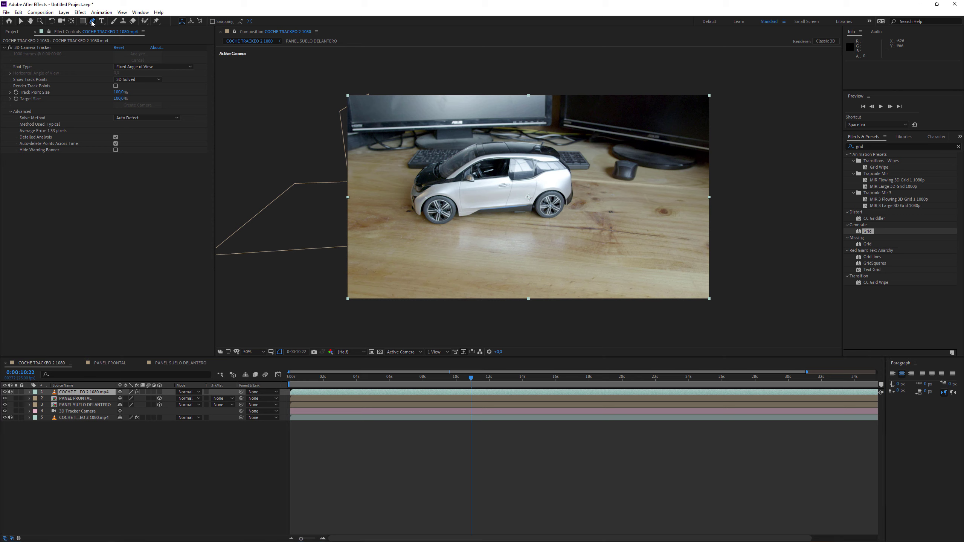
left_click(420, 171)
left_click(410, 193)
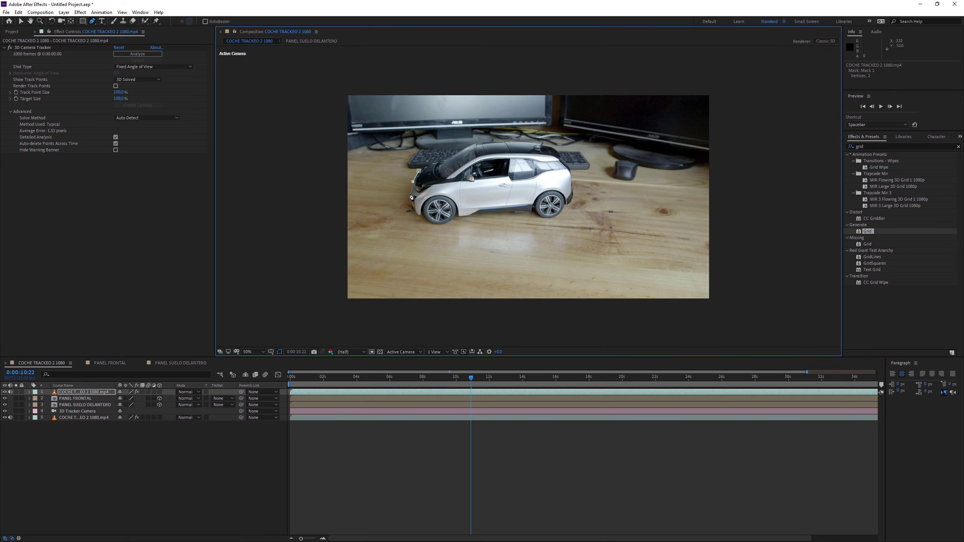
left_click(413, 205)
left_click(422, 218)
left_click(455, 226)
left_click(496, 216)
left_click(548, 220)
left_click(573, 199)
left_click(542, 149)
left_click(496, 138)
left_click(449, 154)
left_click(419, 172)
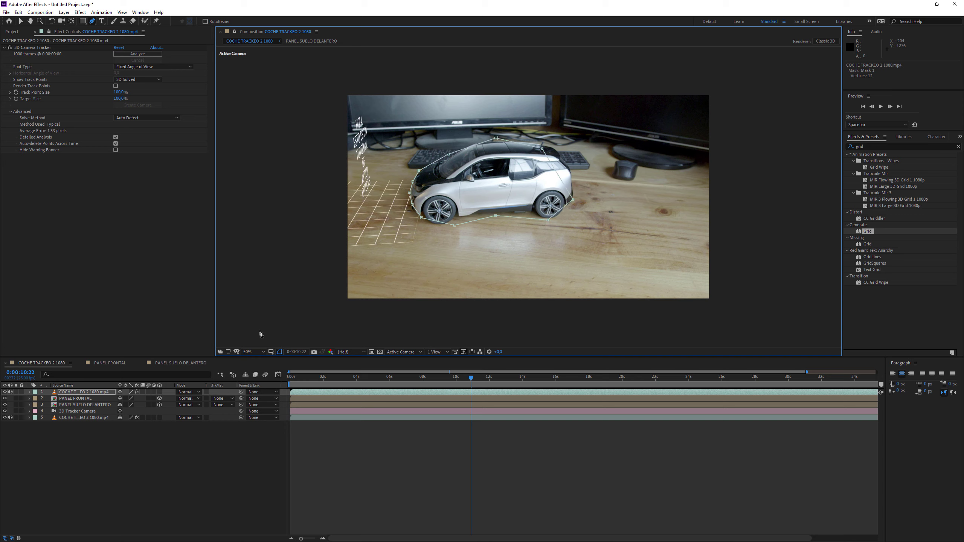
key("v")
- Select the masked COCHE mp4 copy and delete it, leaving four layers
left_click(208, 478)
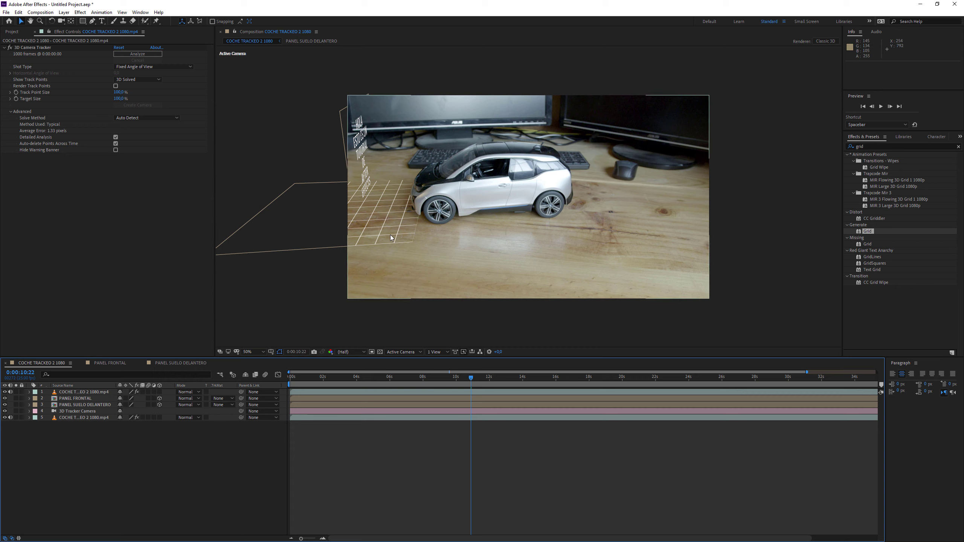
left_click(85, 394)
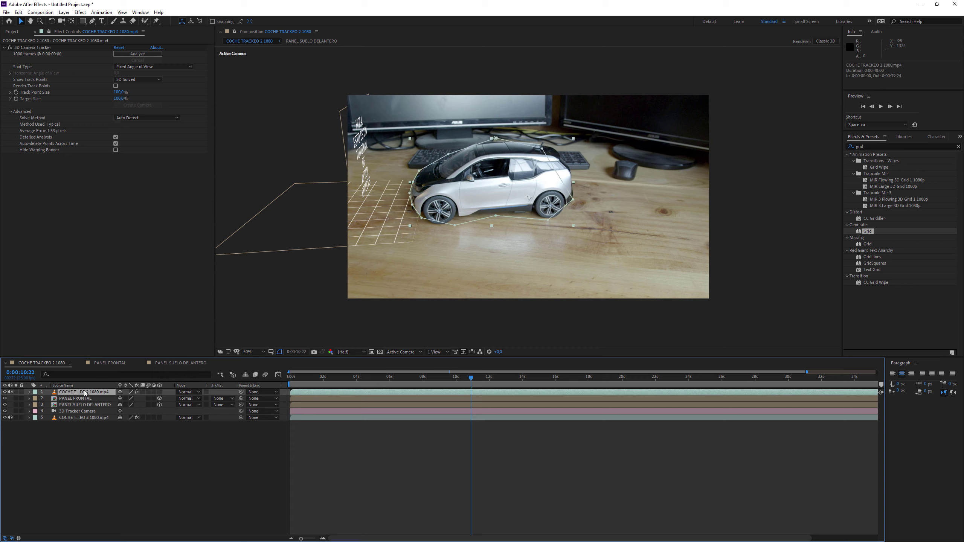
key("Delete")
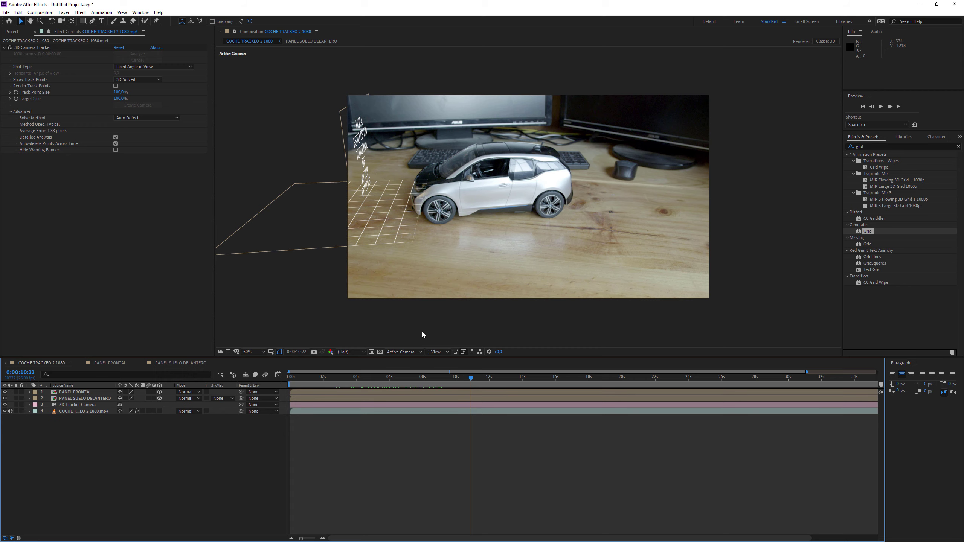
- Scale the PANEL SUELO DELANTERO floor layer to 72%, then scrub to about five seconds in
left_click(395, 398)
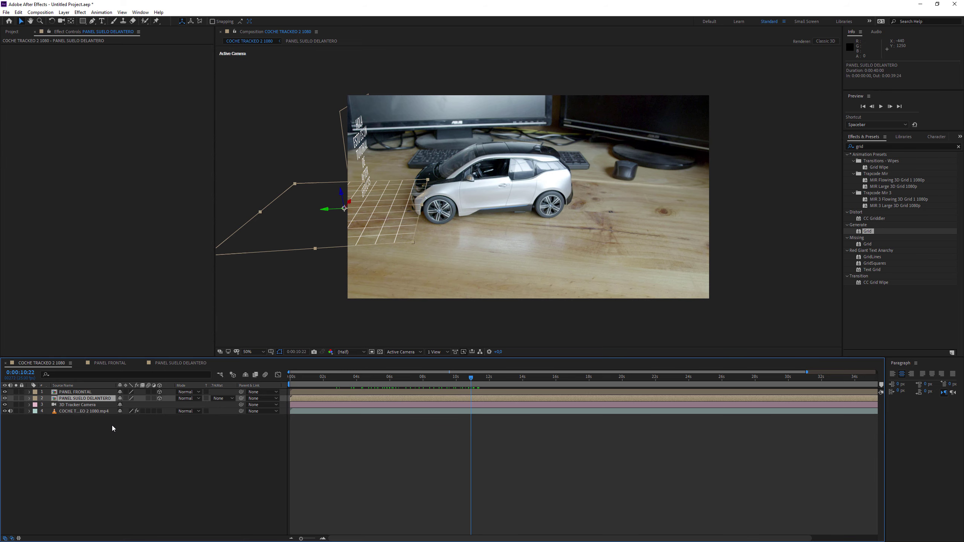
key("s")
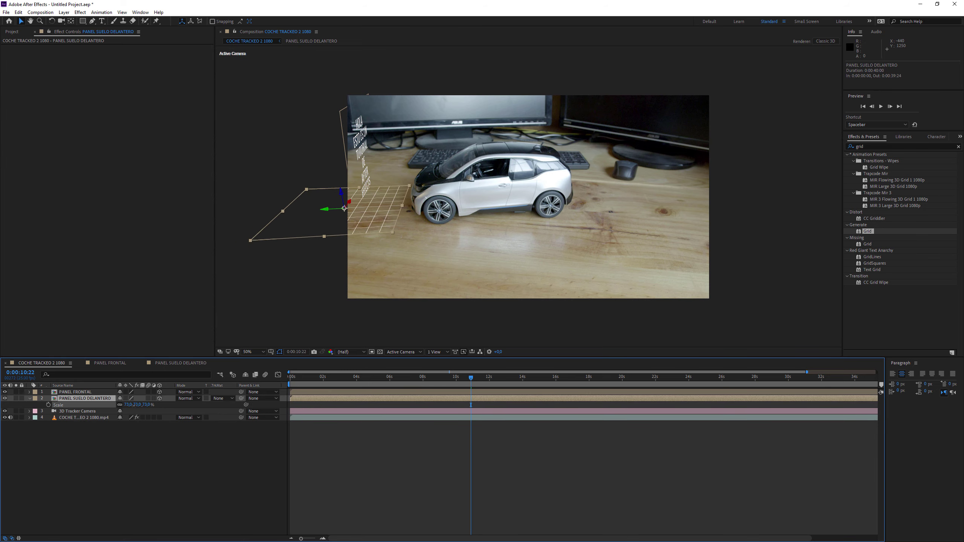
left_click_drag(143, 406, 133, 406)
left_click(283, 461)
left_click_drag(322, 378, 448, 376)
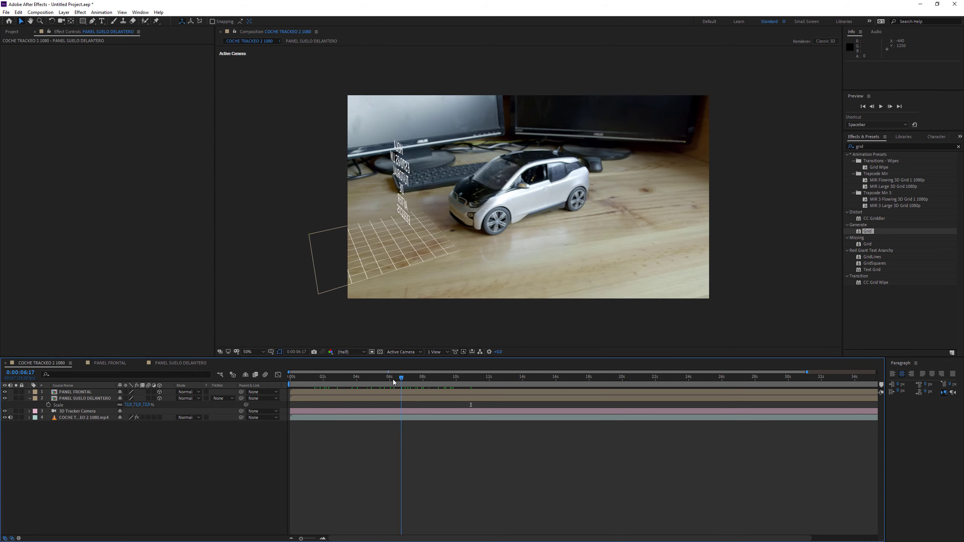
left_click_drag(447, 377, 382, 379)
left_click(439, 182)
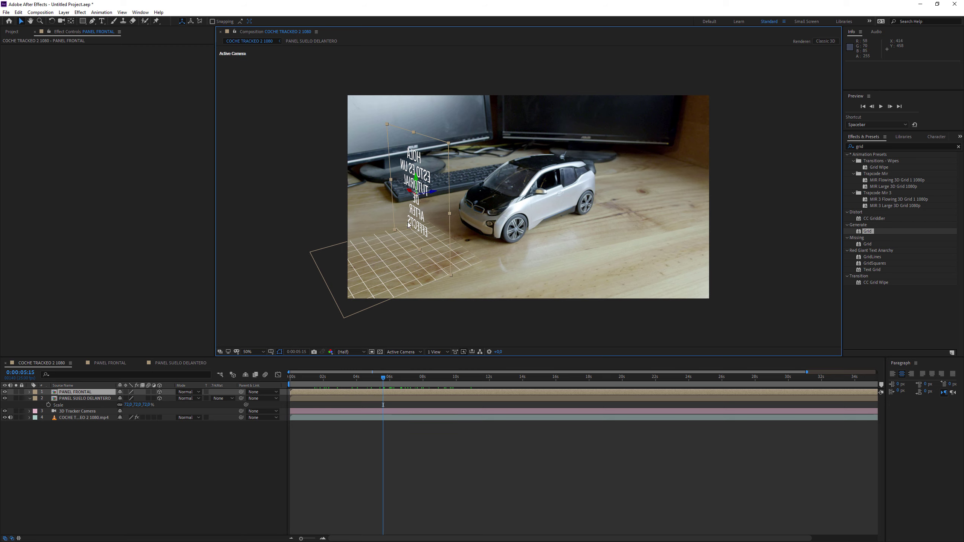
- Flip the wall text layer horizontally in the PANEL FRONTAL composition
left_click(182, 363)
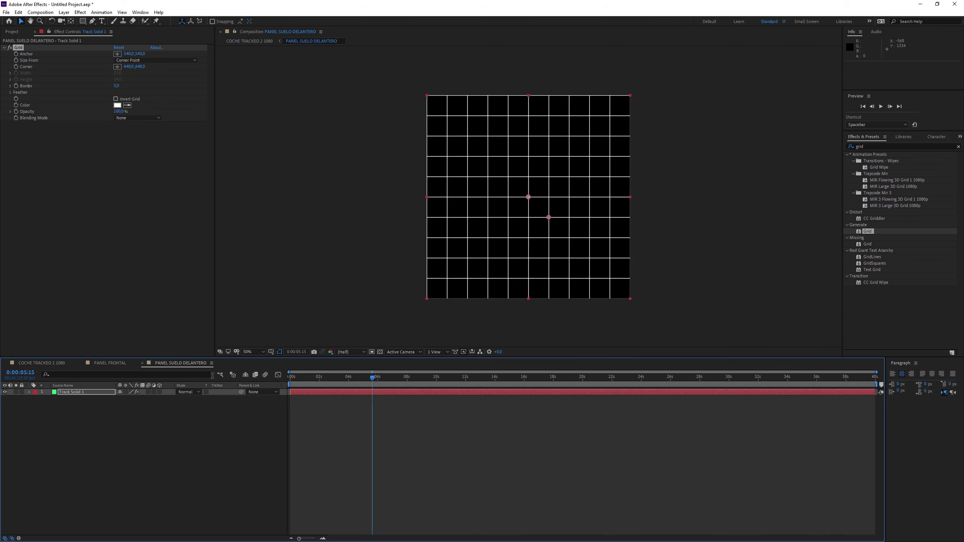
left_click(112, 364)
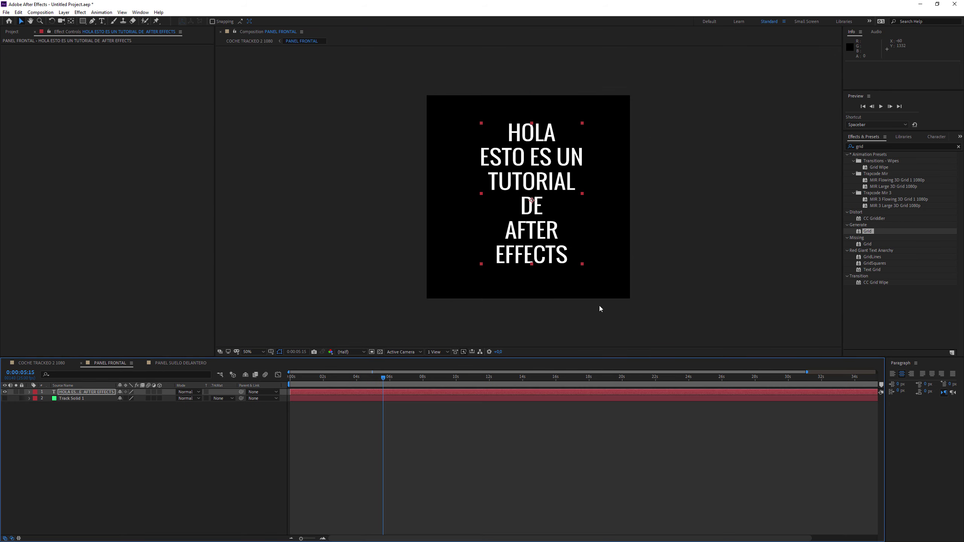
right_click(448, 392)
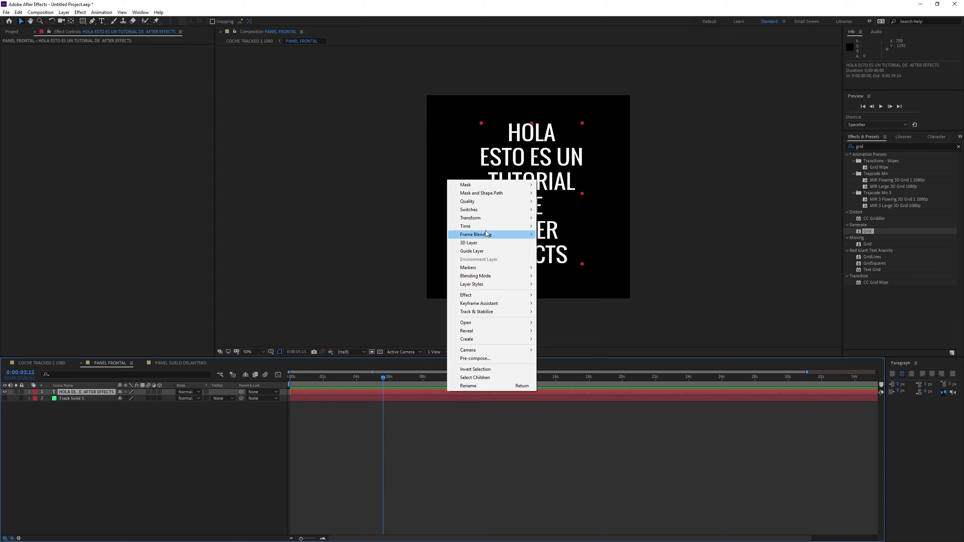
mouse_move(490, 218)
left_click(566, 281)
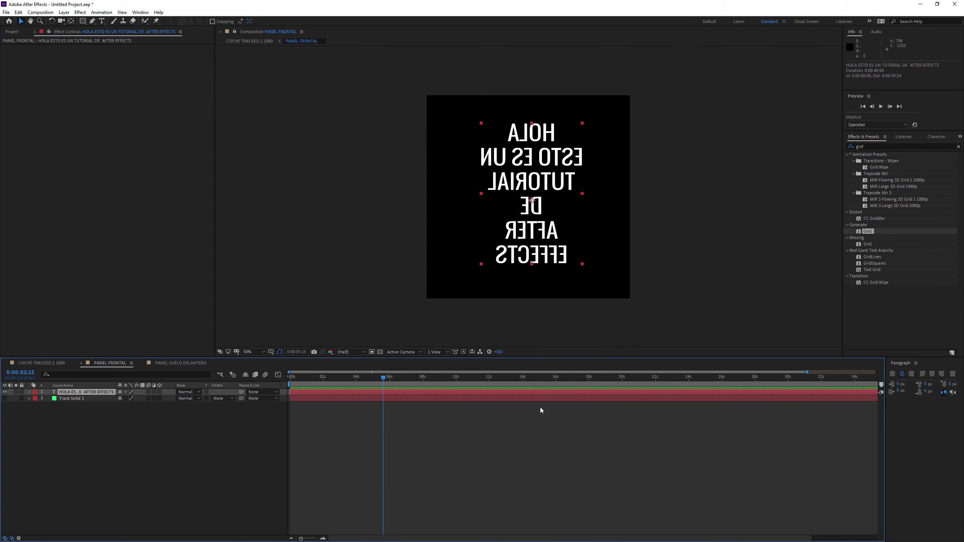
- Back in COCHE TRACKEO 2 1080, scrub to preview the mirrored text and select the car footage
left_click(50, 365)
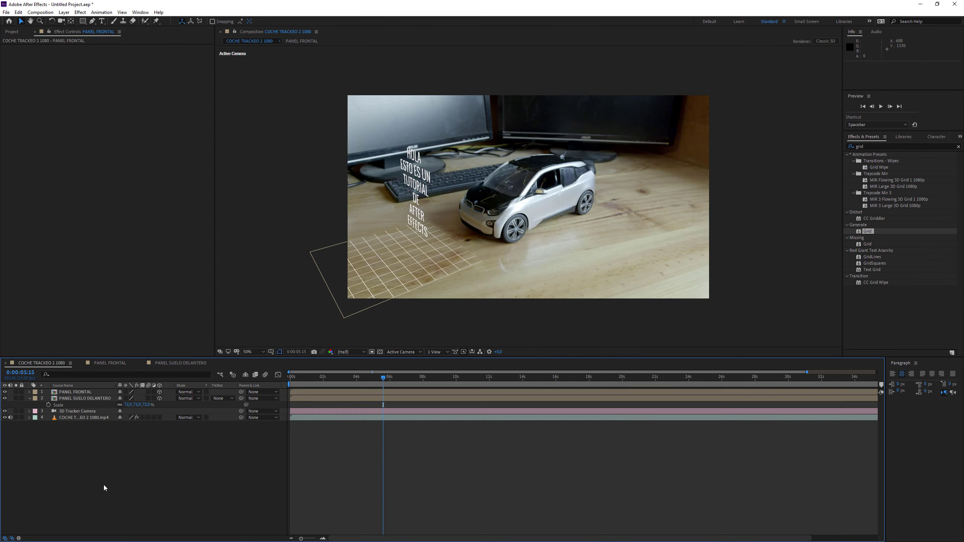
left_click_drag(342, 377, 472, 375)
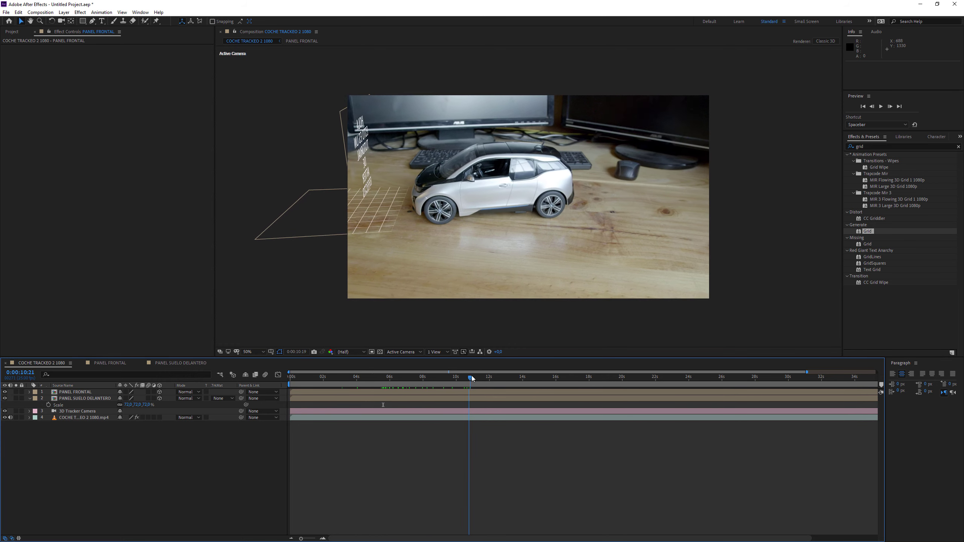
left_click(442, 419)
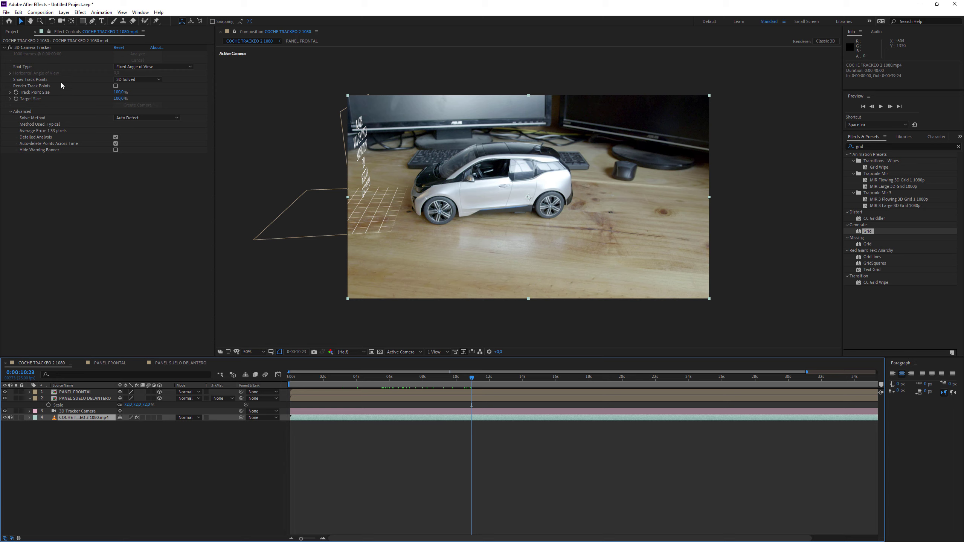
- Show the camera tracker's track points and select points on the table right of the car
left_click(41, 47)
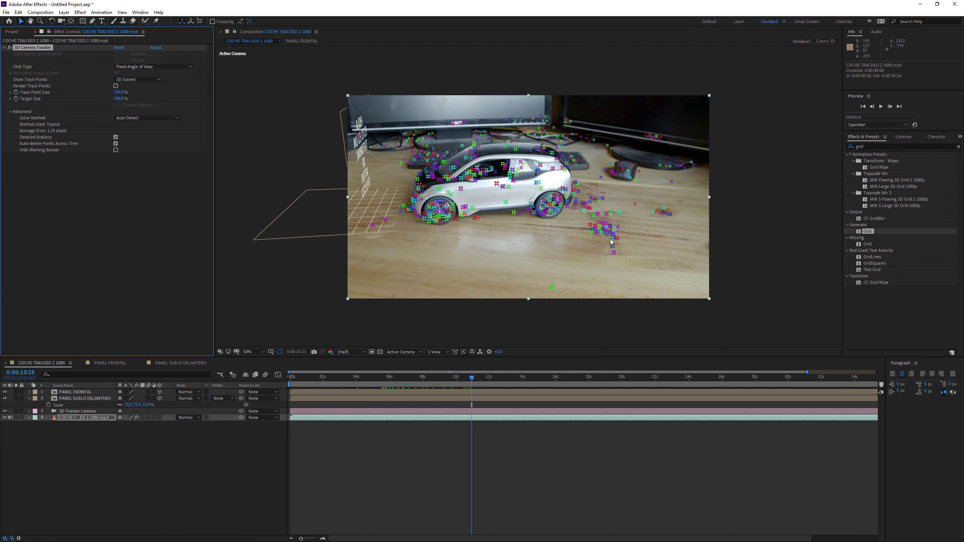
left_click(626, 257)
mouse_move(633, 215)
left_mouse_down()
mouse_move(547, 287)
mouse_move(551, 295)
left_mouse_up()
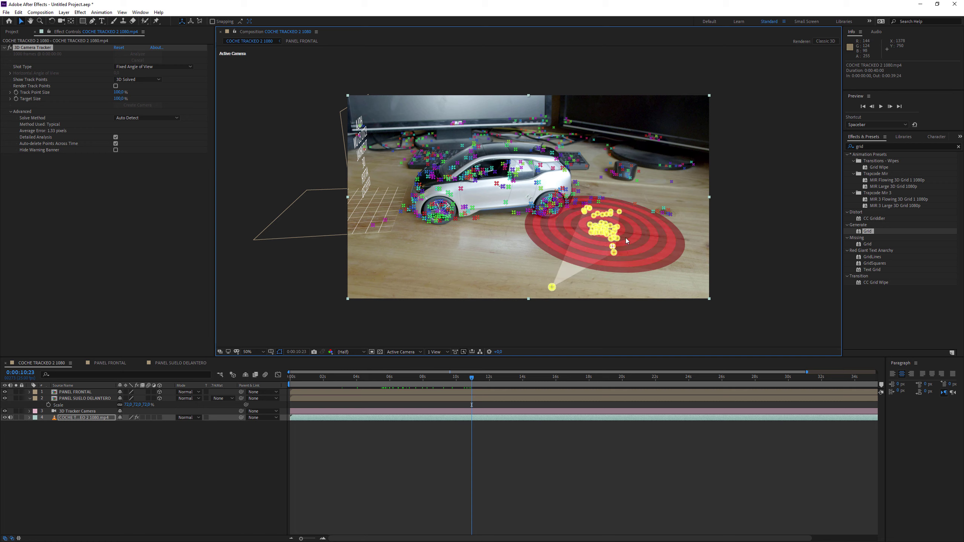
- At 13:11, refine the table track-point selection so the target lies flat, then open the tracker menu
left_click_drag(500, 376, 514, 376)
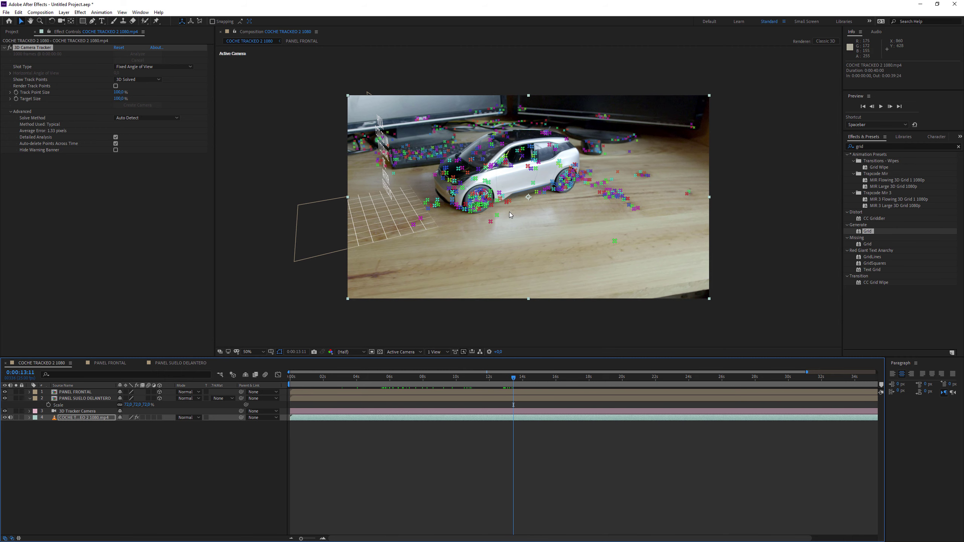
left_click(509, 201)
left_click(490, 221, "shift")
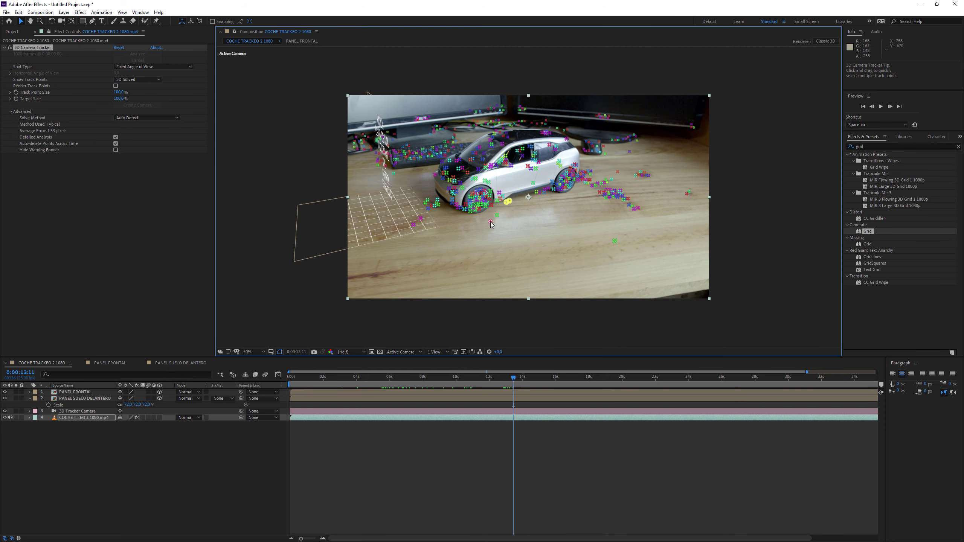
left_click(615, 242, "shift")
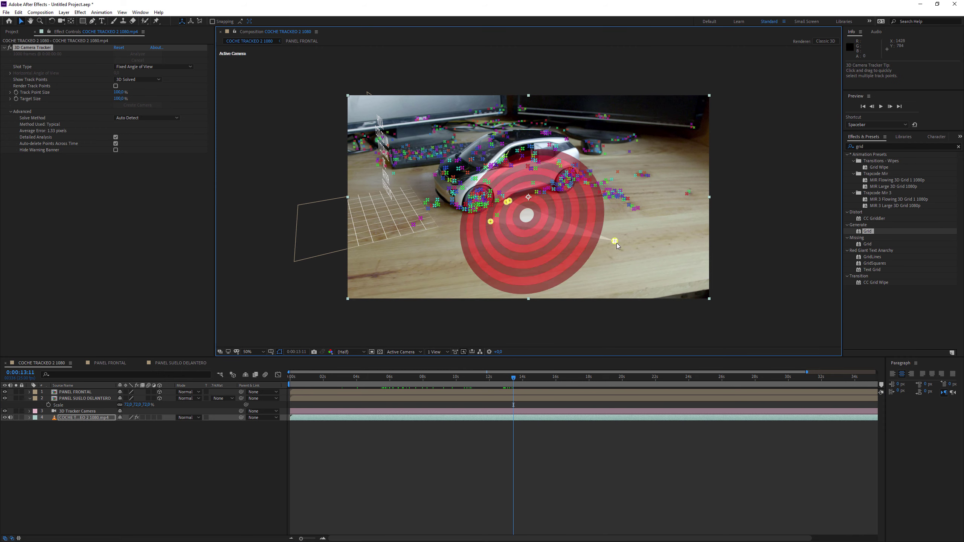
left_click(635, 209, "shift")
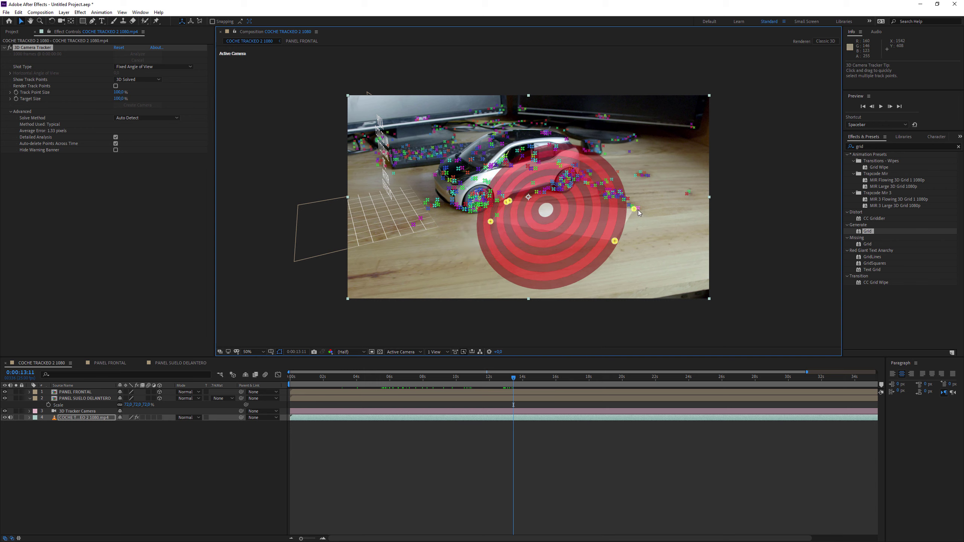
left_click(638, 210, "shift")
left_click(625, 200, "shift")
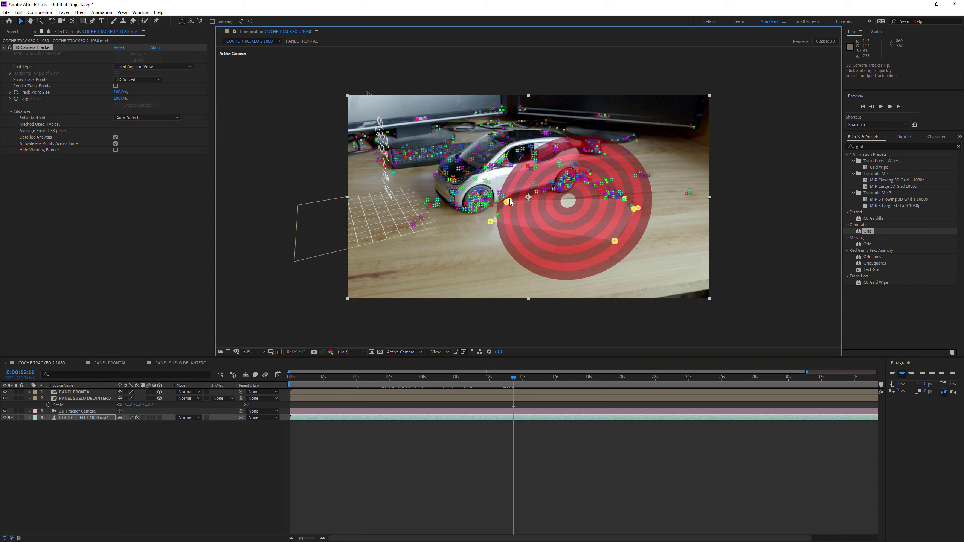
left_click(508, 202, "alt")
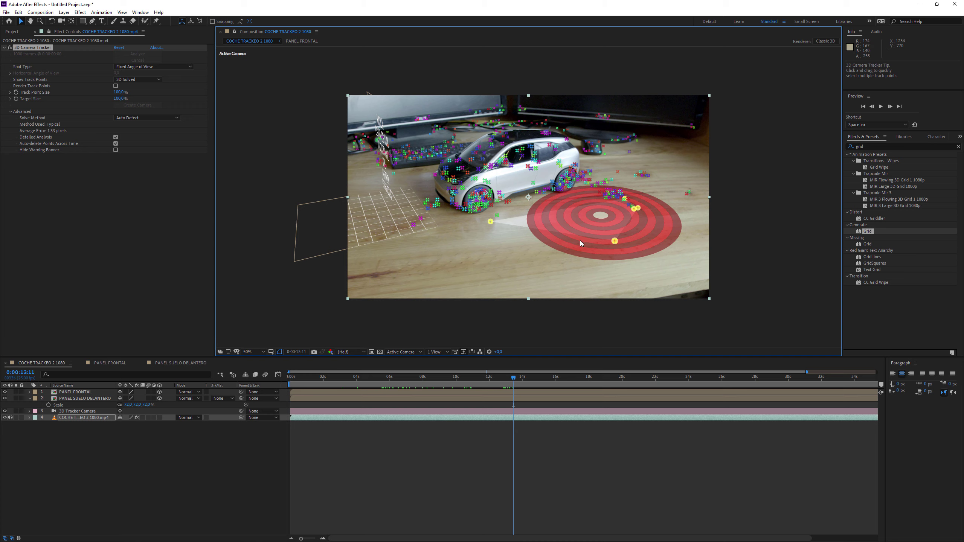
right_click(638, 208)
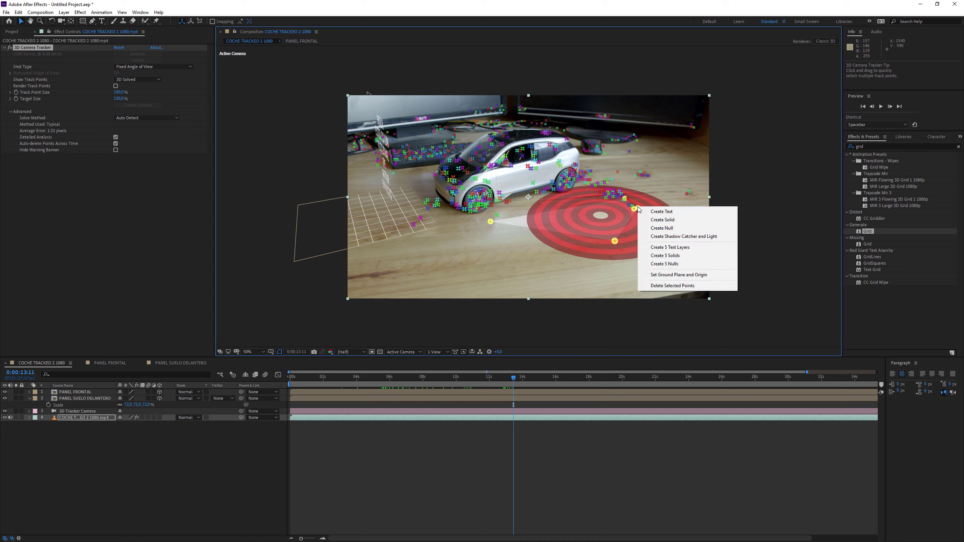
- Create the pink Track Solid 1 on the selected points and turn it on the table
left_click(662, 221)
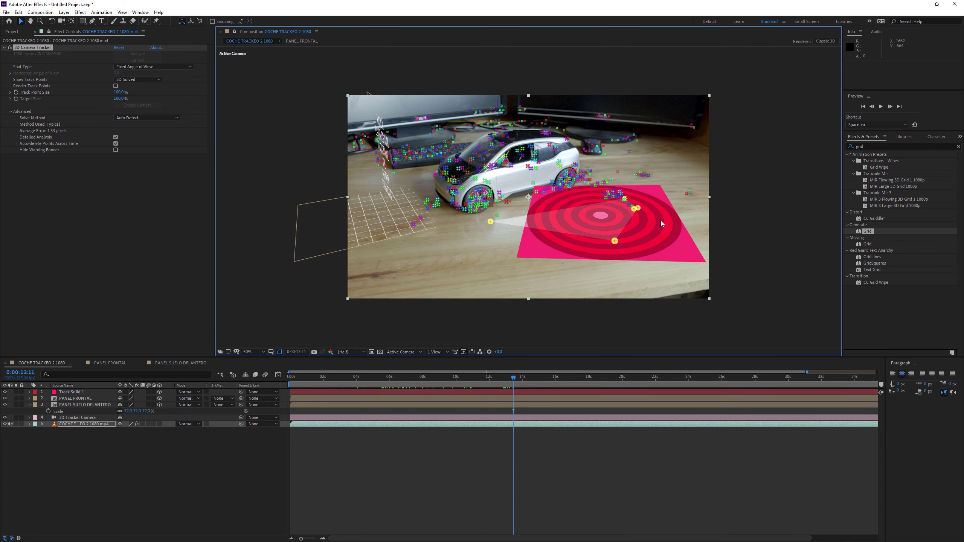
left_click(477, 391)
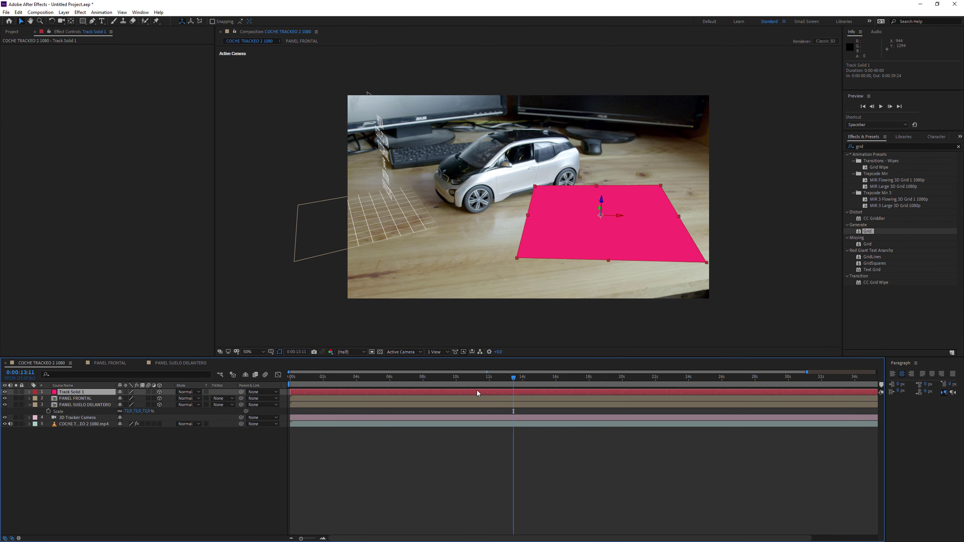
left_click(52, 21)
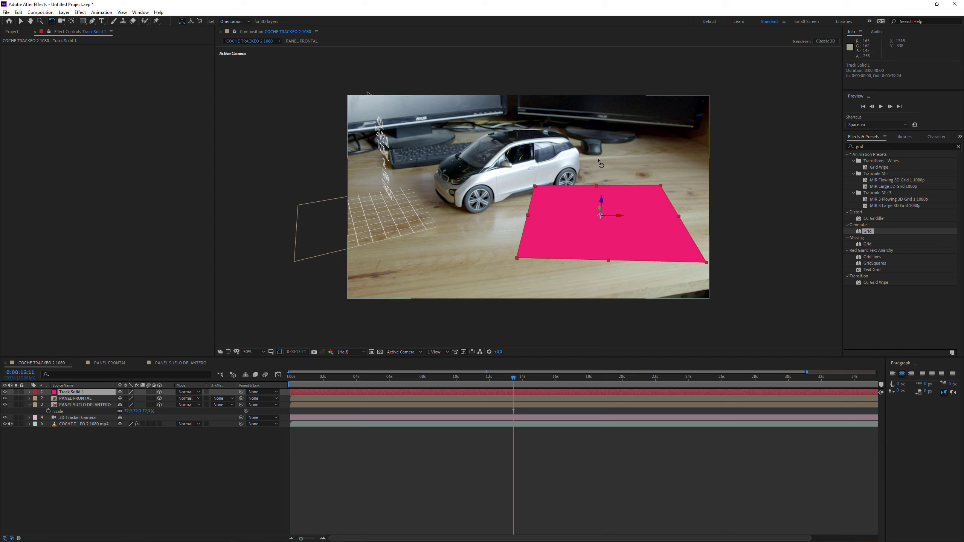
left_click_drag(602, 198, 607, 198)
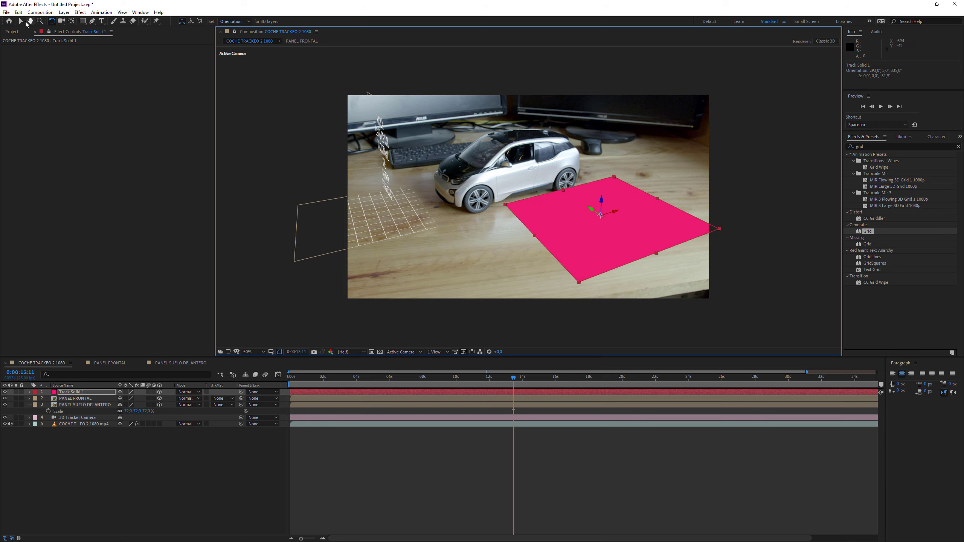
- Slide the pink plane left and down toward the car and fine-tune its rotation by two degrees
left_click(21, 21)
mouse_move(617, 213)
left_mouse_down()
mouse_move(551, 223)
mouse_move(563, 229)
left_mouse_up()
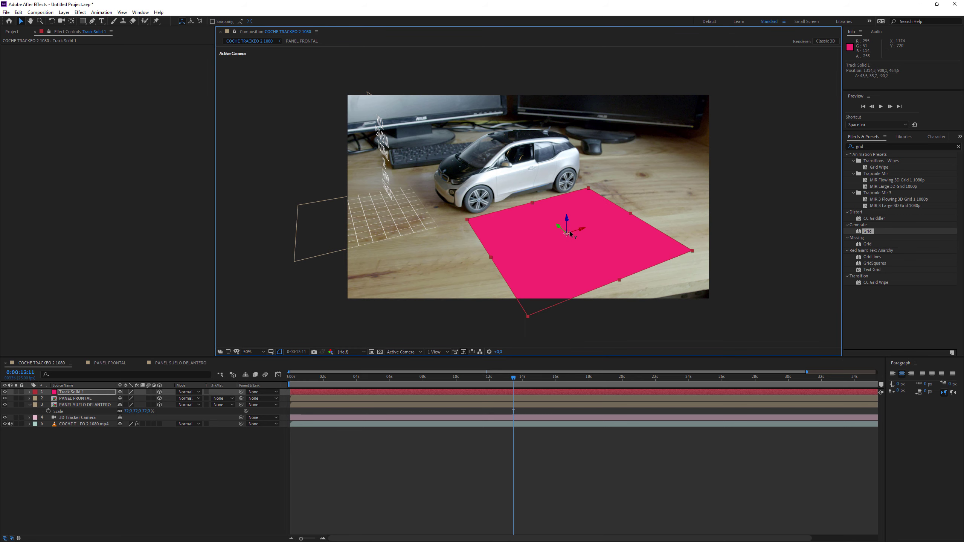
left_click(52, 22)
left_click_drag(573, 227, 569, 221)
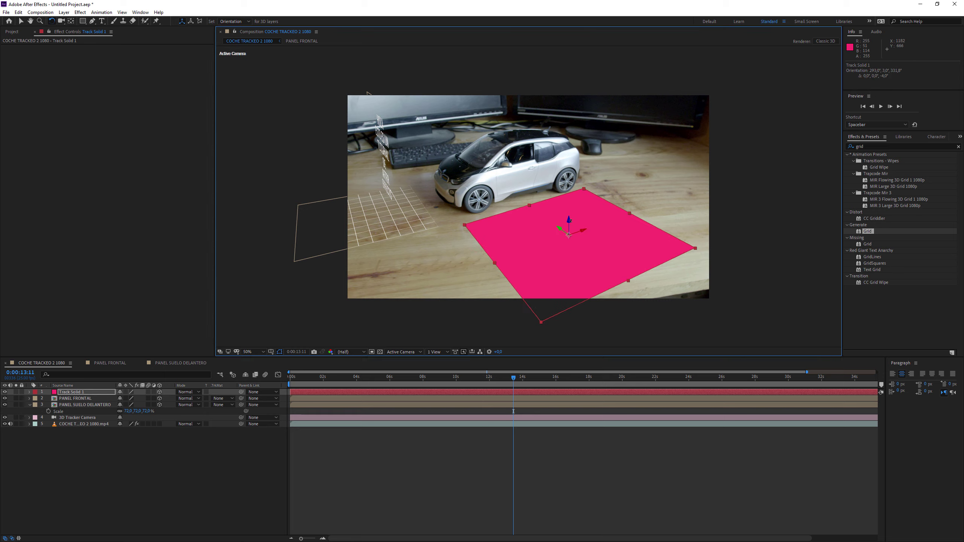
- Deselect the pink plane and scrub from about 4 seconds to 26 seconds to check its tracking
left_click(491, 461)
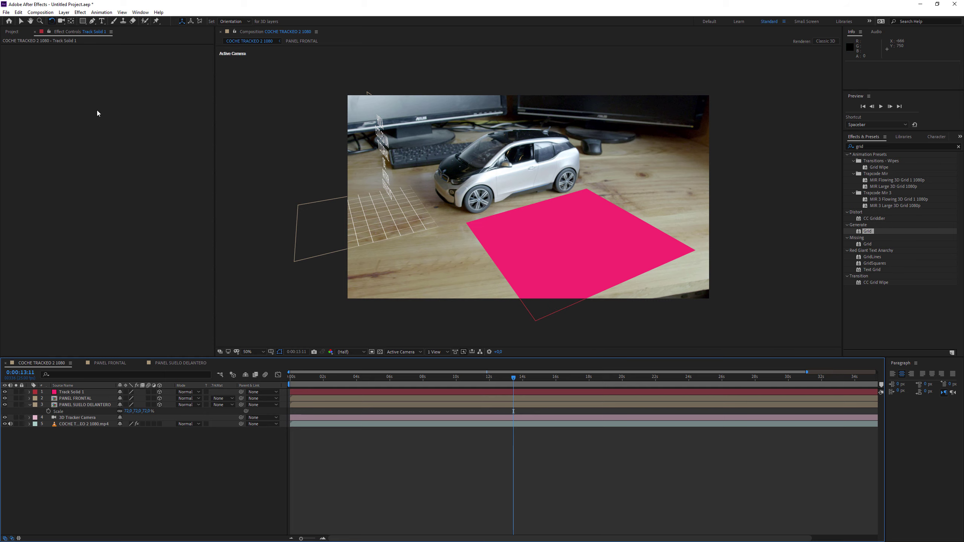
left_click(21, 21)
mouse_move(329, 385)
left_mouse_down()
mouse_move(474, 382)
mouse_move(342, 380)
left_mouse_up()
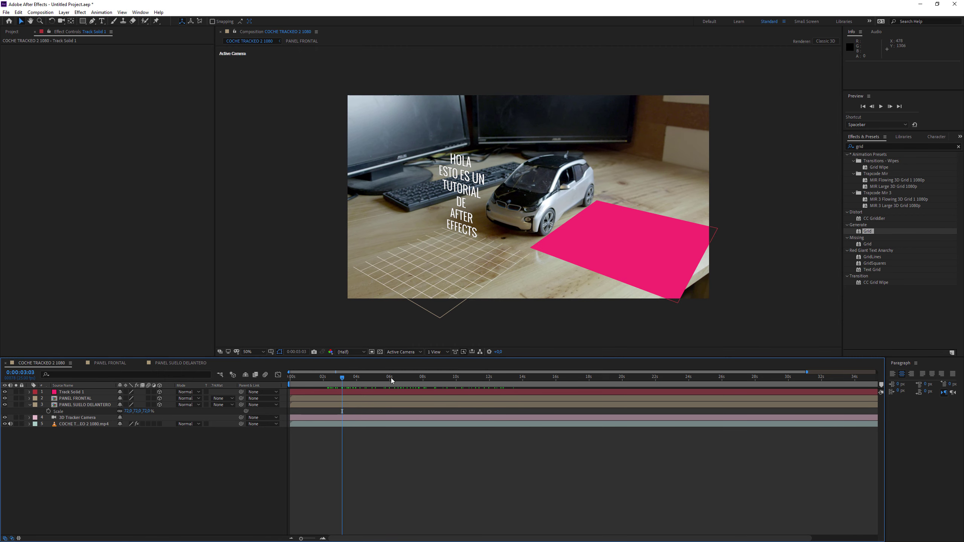
left_click_drag(474, 378, 541, 381)
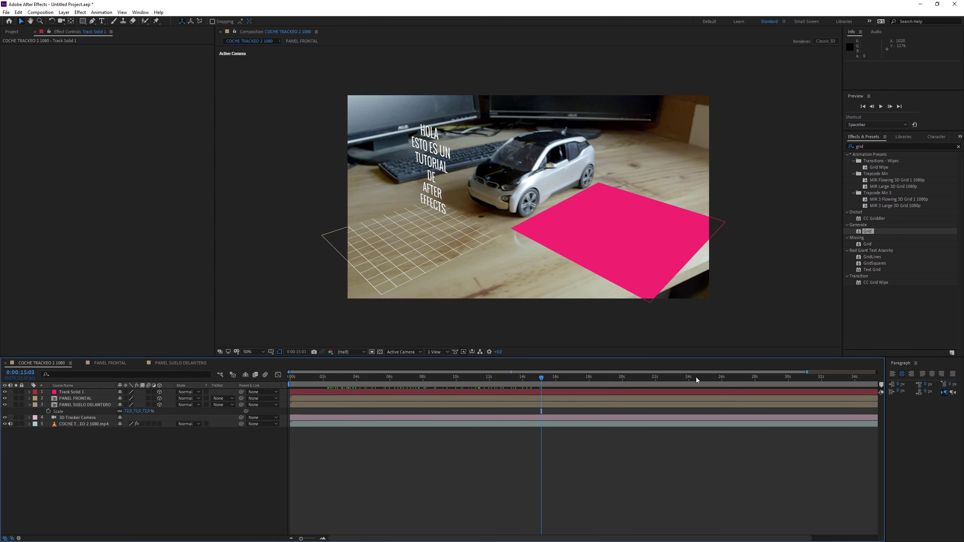
left_click_drag(696, 376, 723, 378)
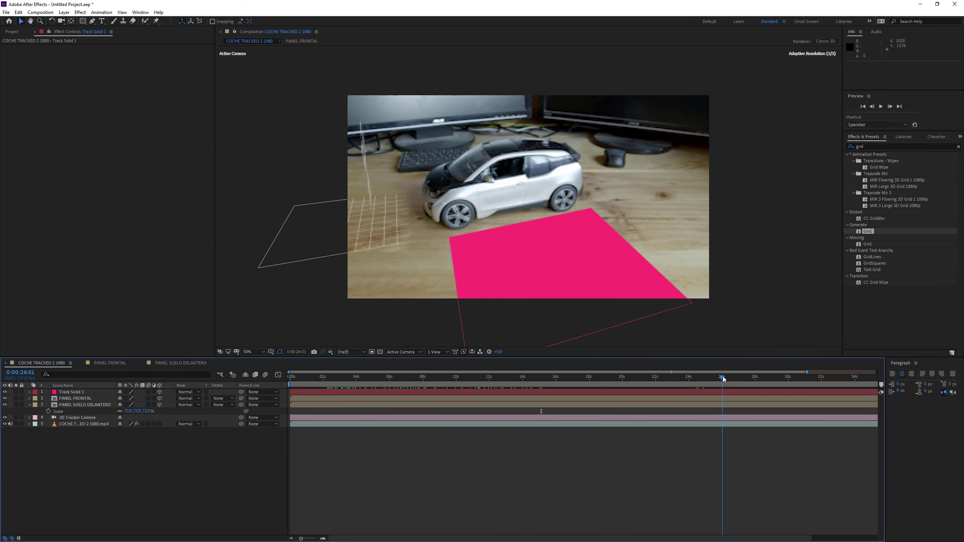
- Delete the pink Track Solid 1 and start picking tabletop track points on the footage's camera tracker
left_click(76, 393)
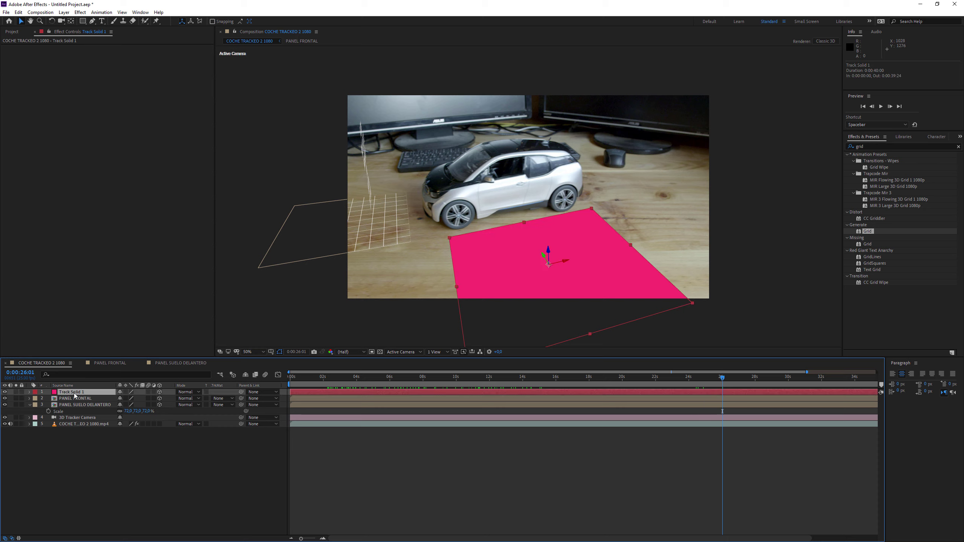
key("Delete")
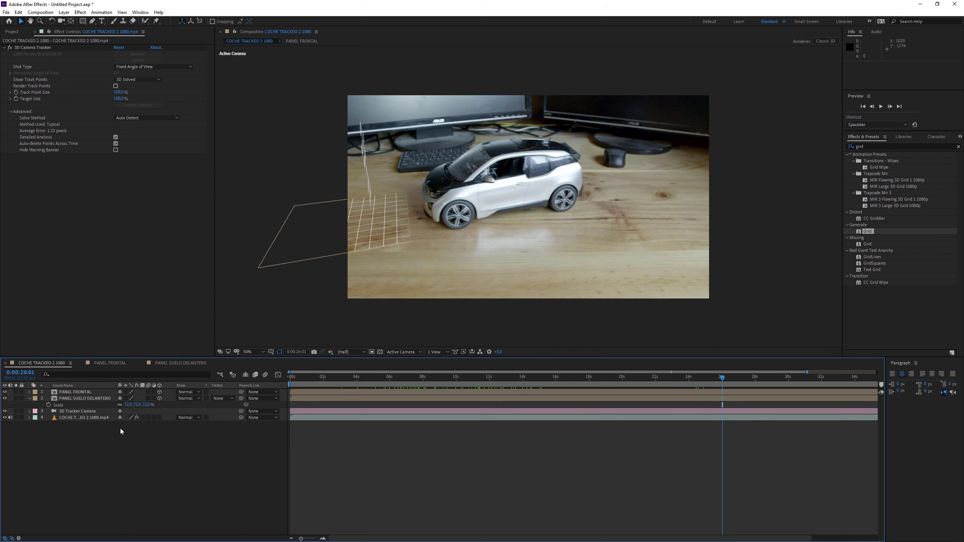
left_click(101, 419)
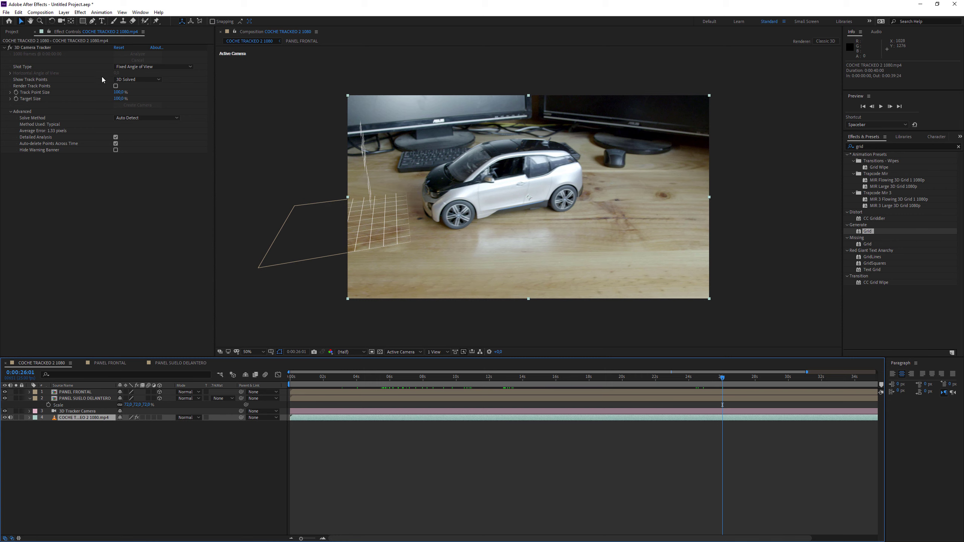
left_click(49, 48)
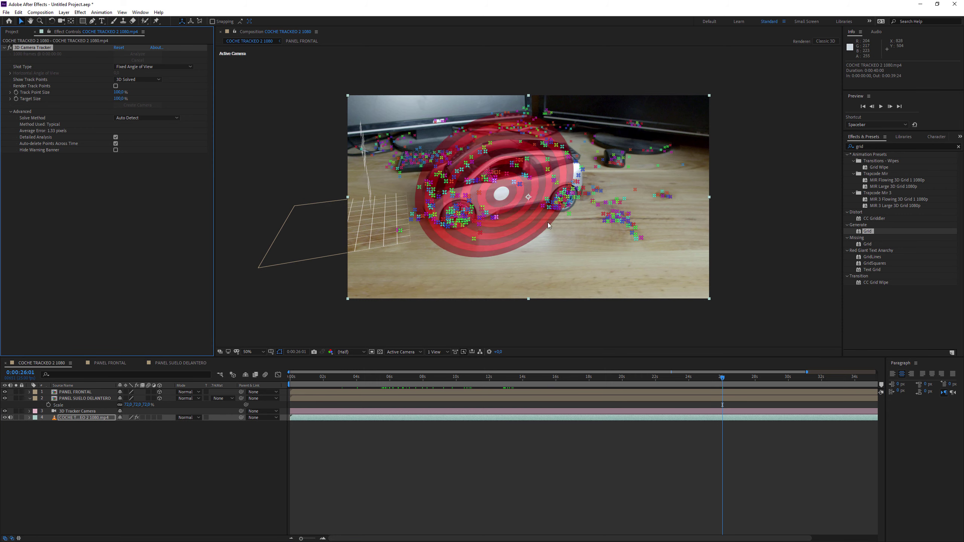
left_click(571, 214)
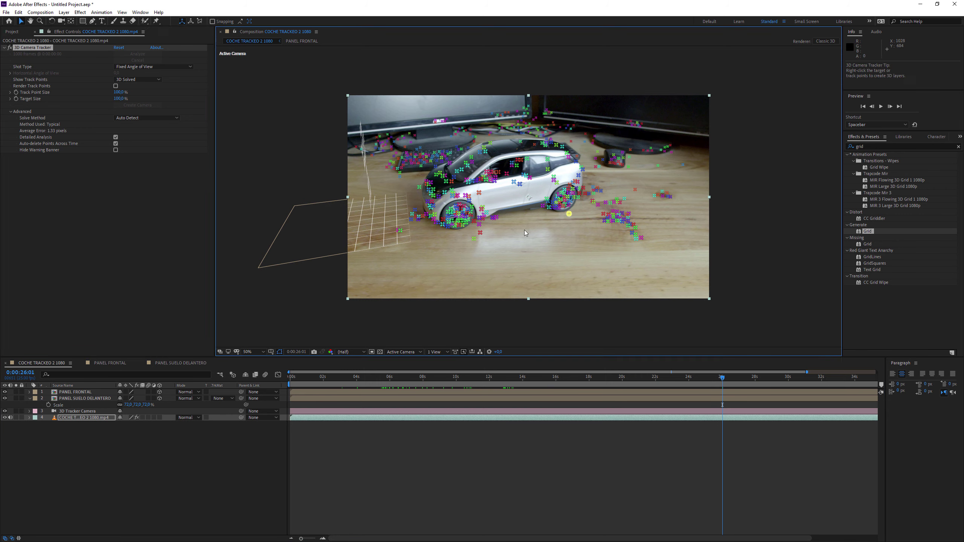
left_click(474, 238, "shift")
left_click(480, 232, "shift")
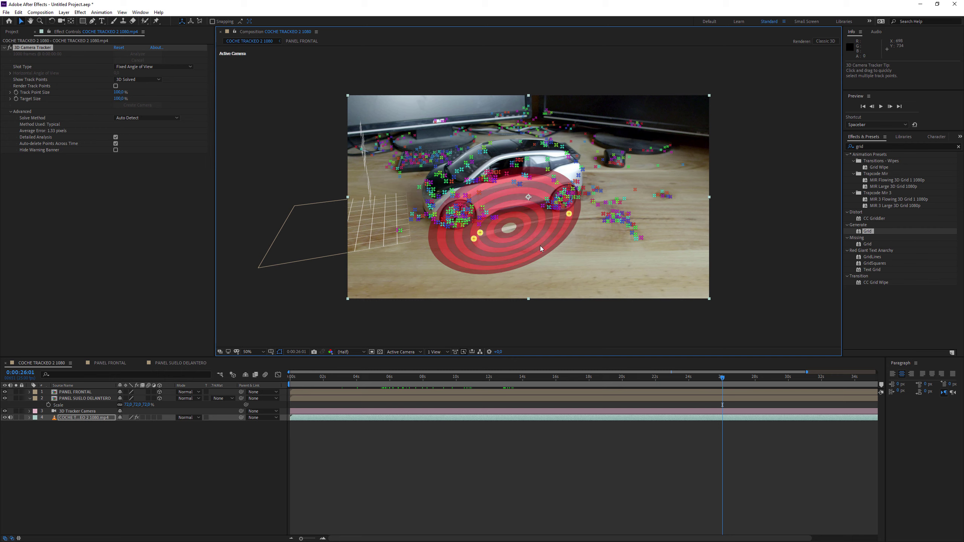
left_click(551, 287)
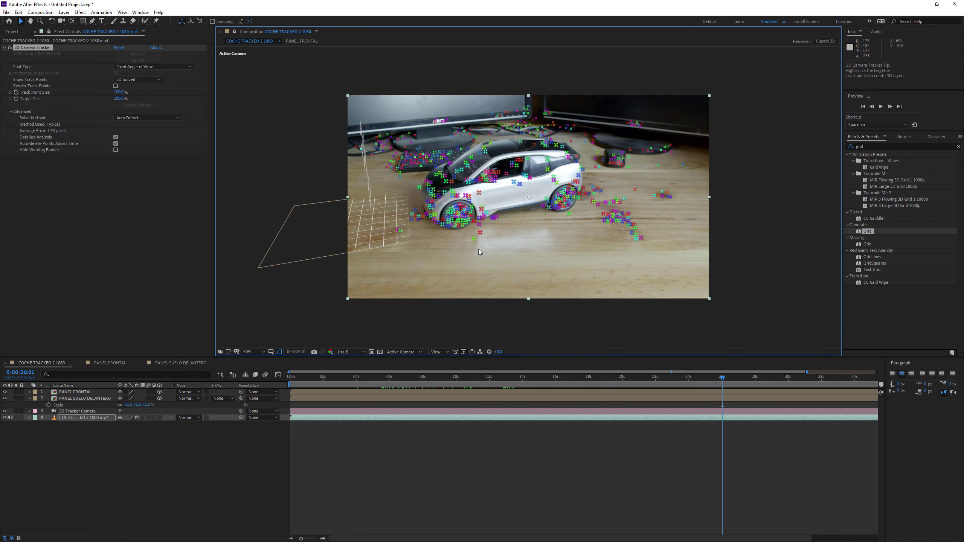
- Later in the shot, select tabletop track points extending right of the car and create a green solid
left_click_drag(747, 378, 782, 379)
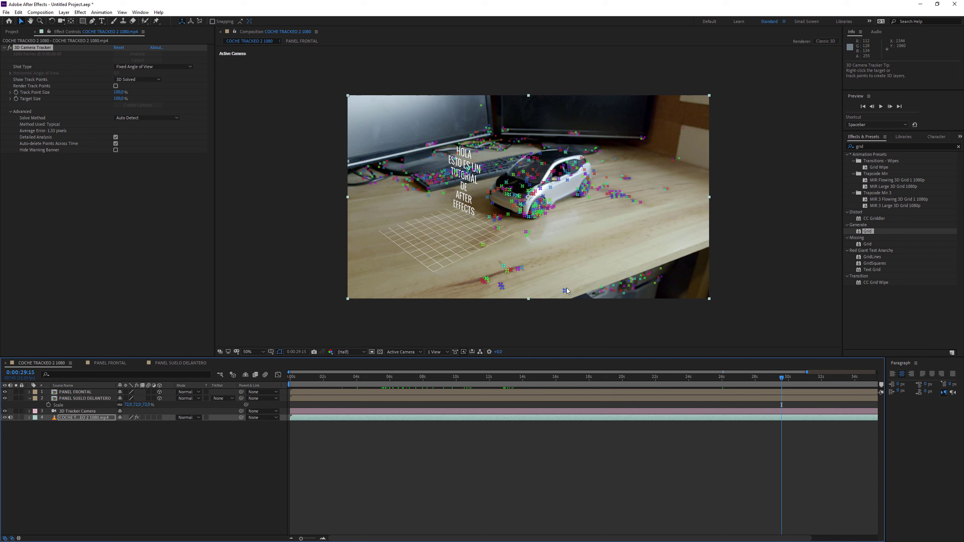
left_click(508, 271)
left_click(517, 269, "shift")
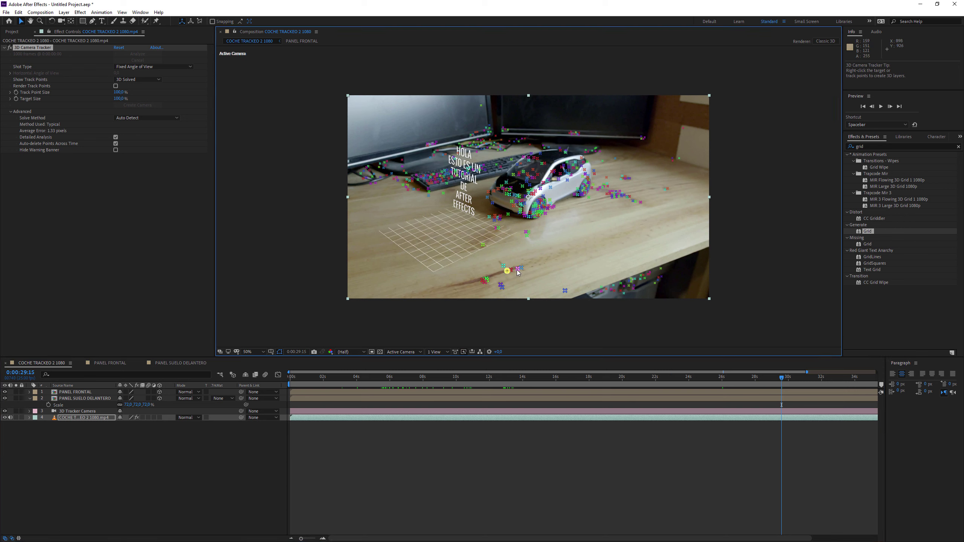
left_click(521, 268, "shift")
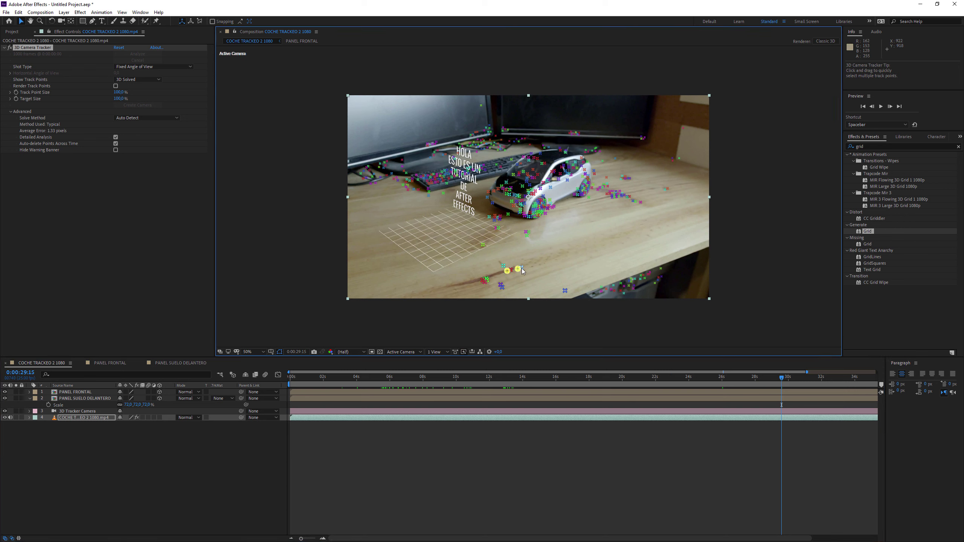
left_click(642, 202, "shift")
left_click(628, 196, "shift")
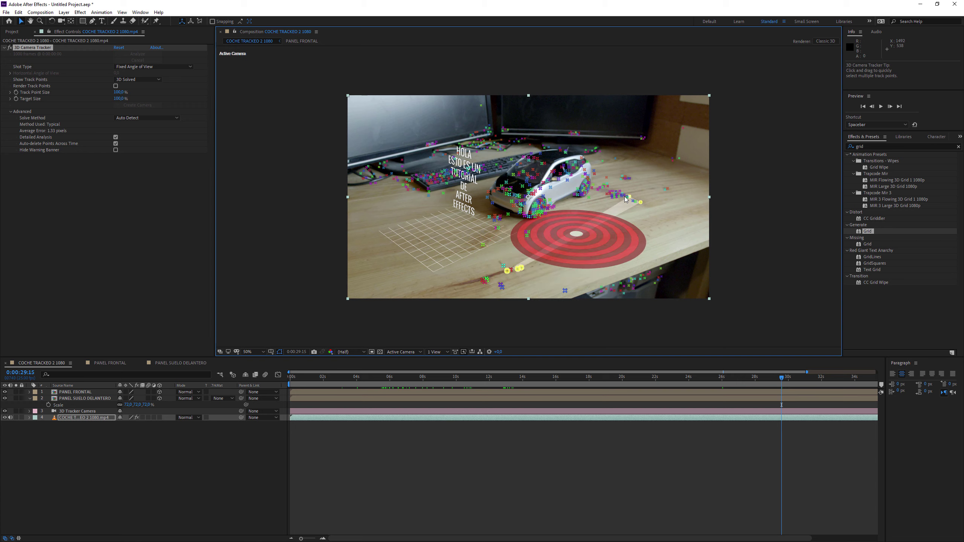
left_click(617, 198, "shift")
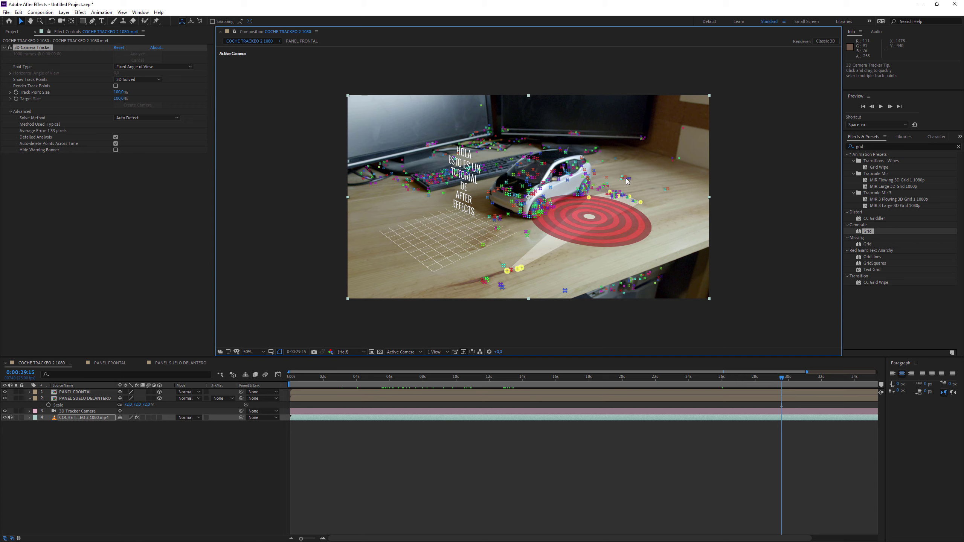
left_click(667, 189, "shift")
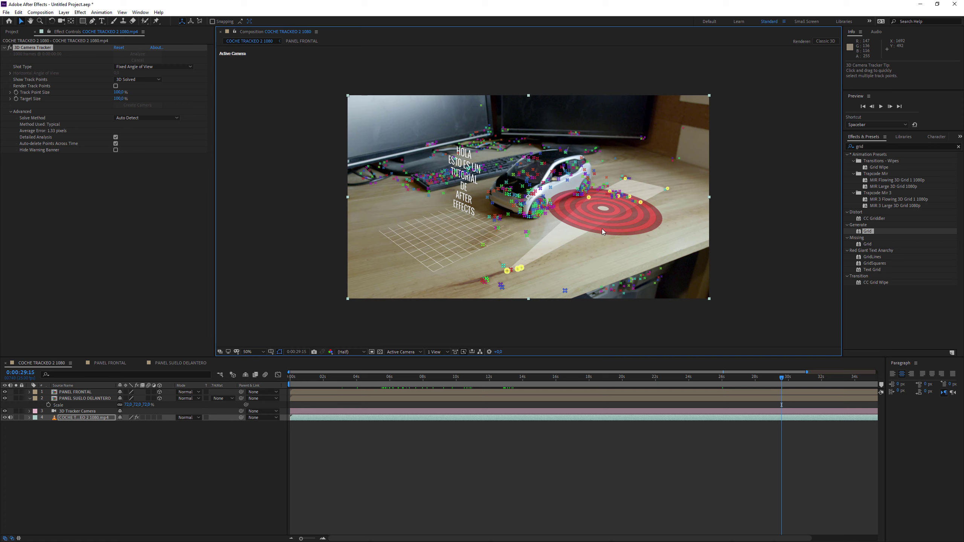
left_click(566, 291, "shift")
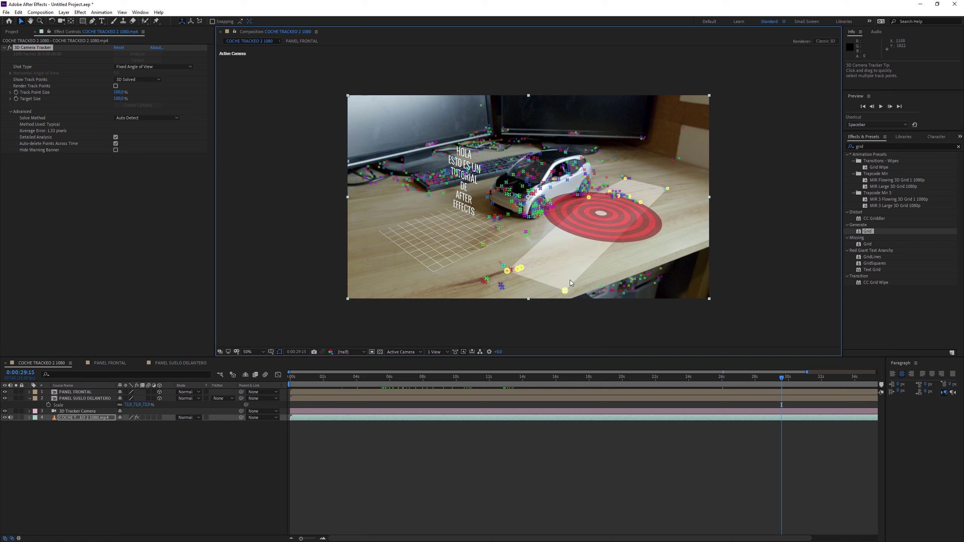
right_click(641, 205)
left_click(665, 216)
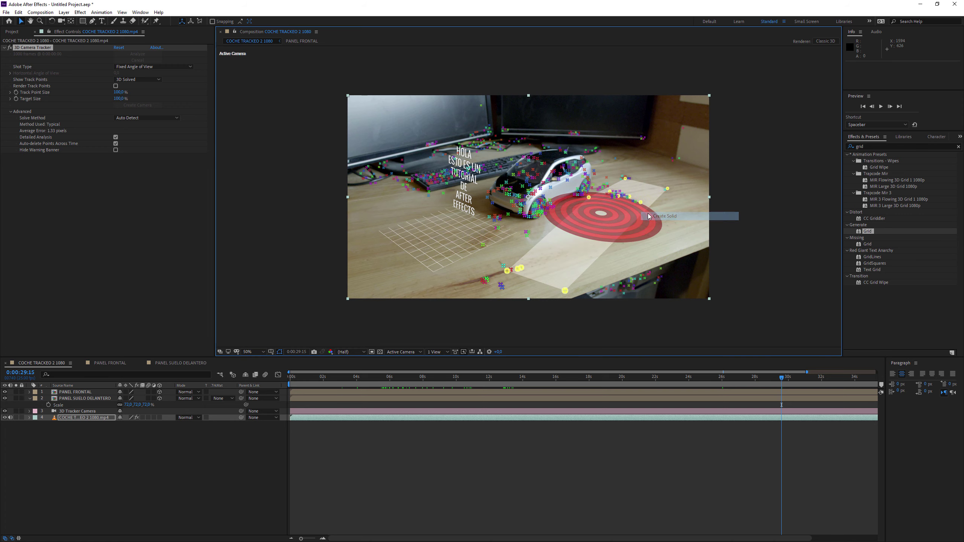
left_click(367, 393)
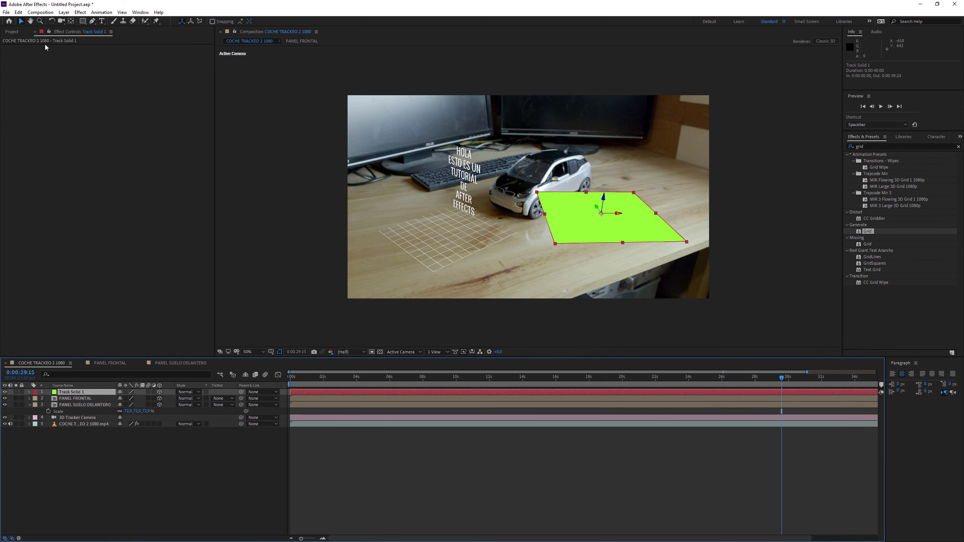
- Rotate the green Track Solid 1 about Z, check it around 9 seconds, and select it
left_click(51, 21)
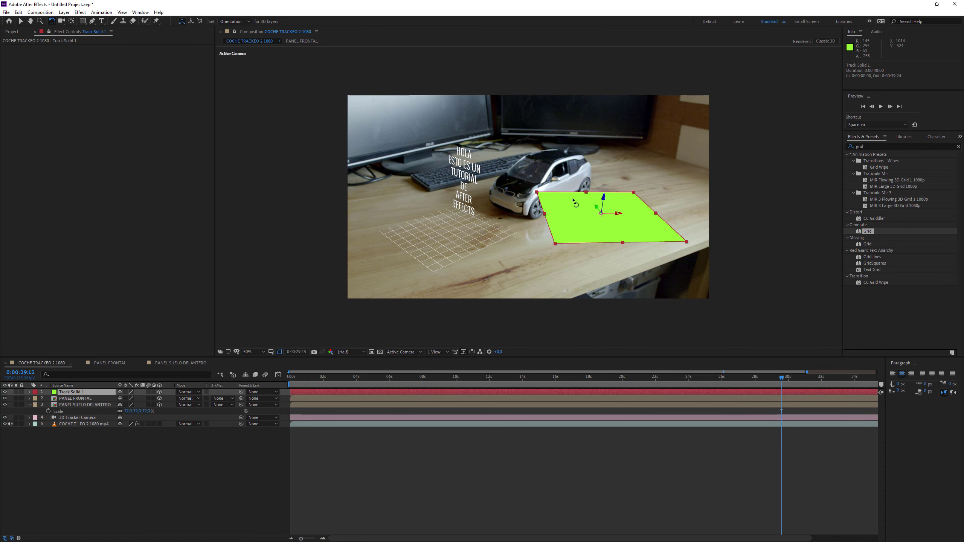
mouse_move(604, 197)
left_mouse_down()
mouse_move(612, 198)
mouse_move(605, 210)
left_mouse_up()
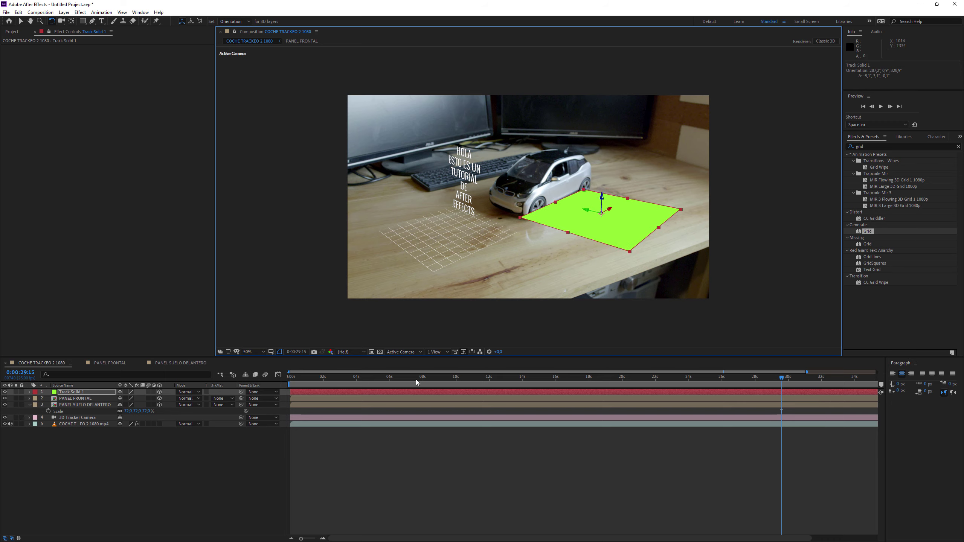
left_click_drag(416, 380, 452, 382)
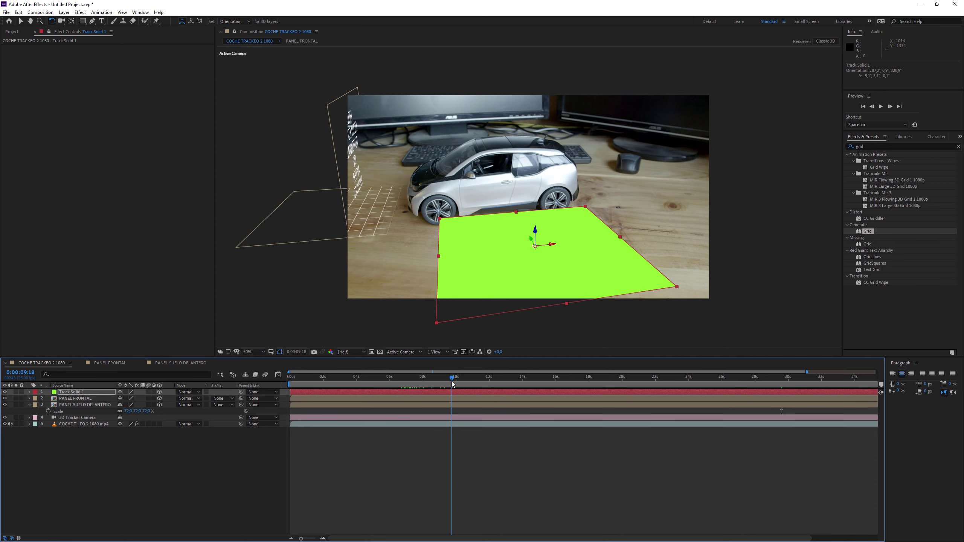
left_click(381, 393)
- Delete the green solid, show the footage's tracker points, and move to just past 29 seconds
key("Delete")
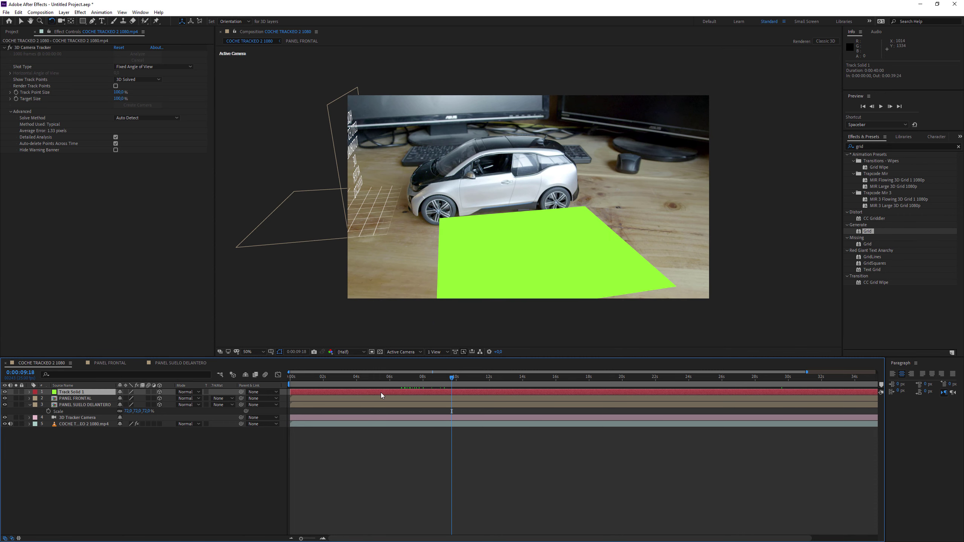
left_click(104, 419)
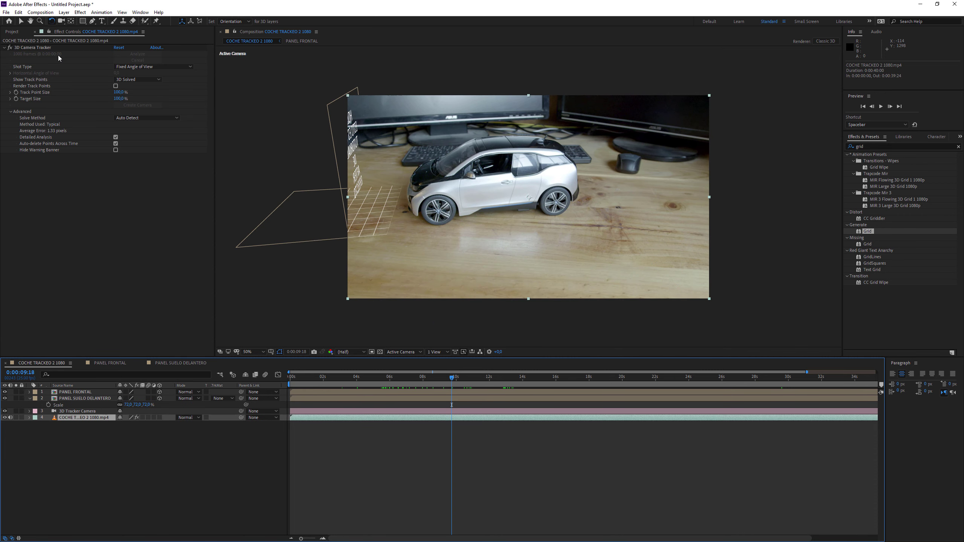
left_click(33, 48)
left_click(21, 21)
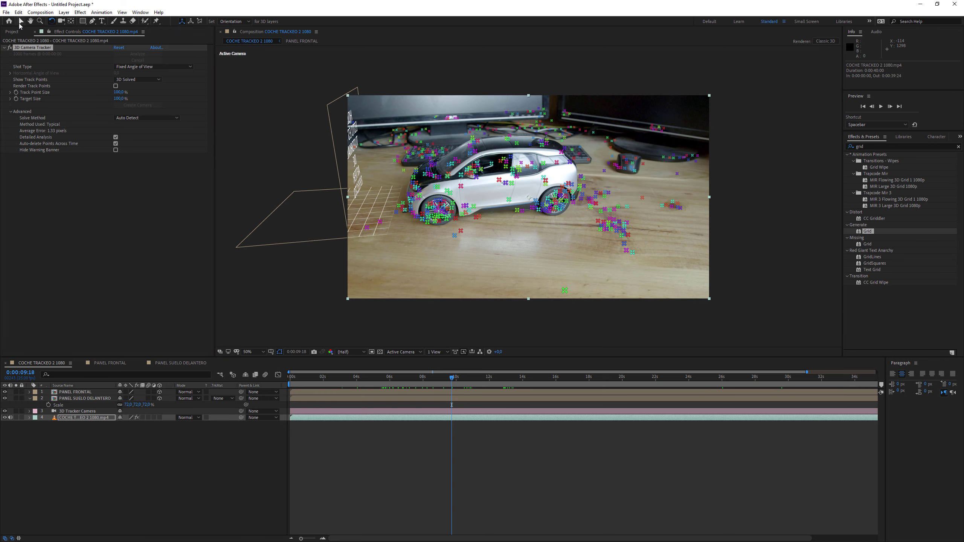
left_click_drag(702, 381, 775, 383)
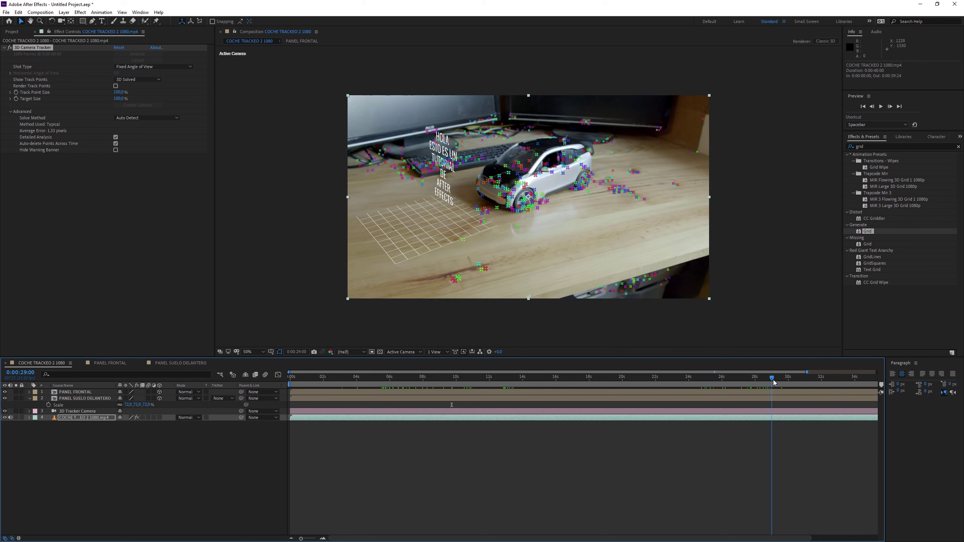
left_click_drag(775, 382, 783, 382)
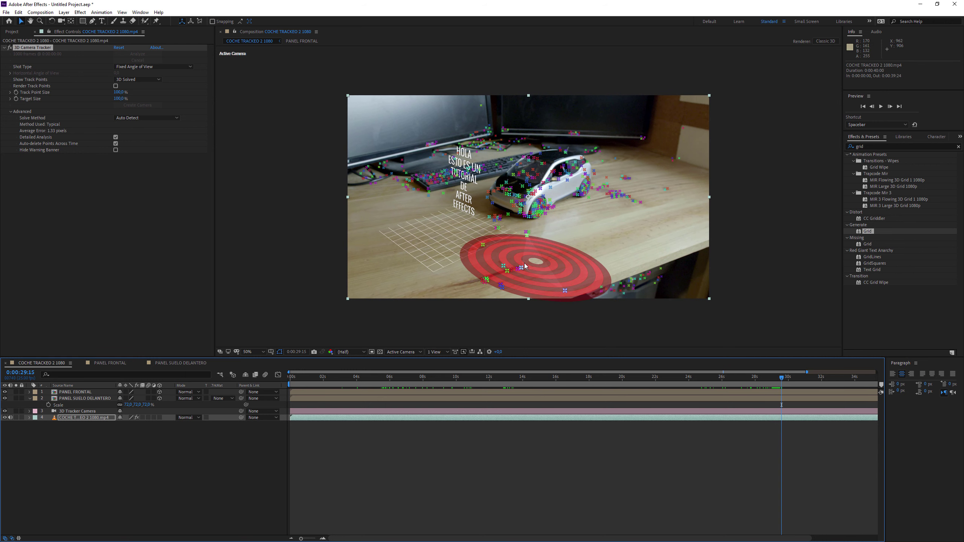
left_click(479, 268)
- Select table track points in front of the car and create a cyan solid on them
left_click_drag(479, 268, 530, 274)
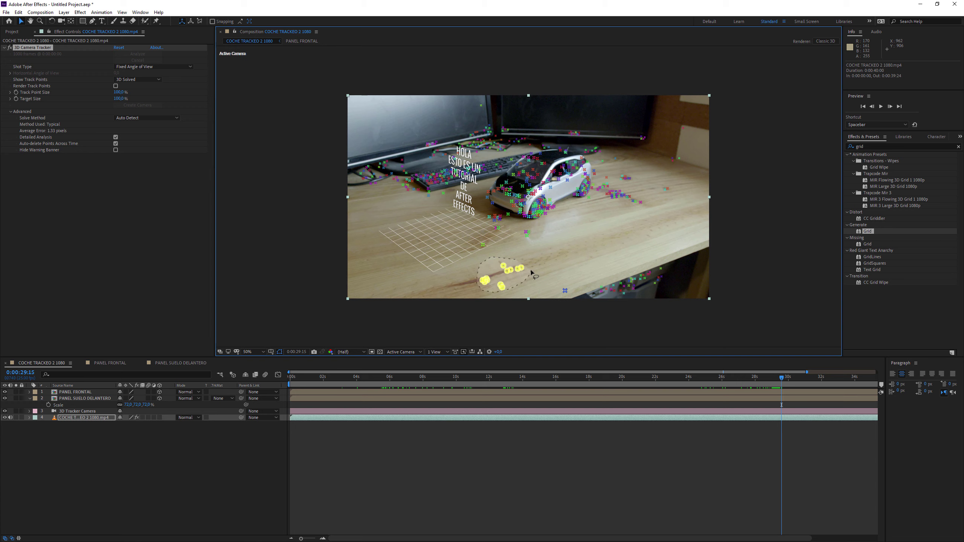
left_click(641, 202, "shift")
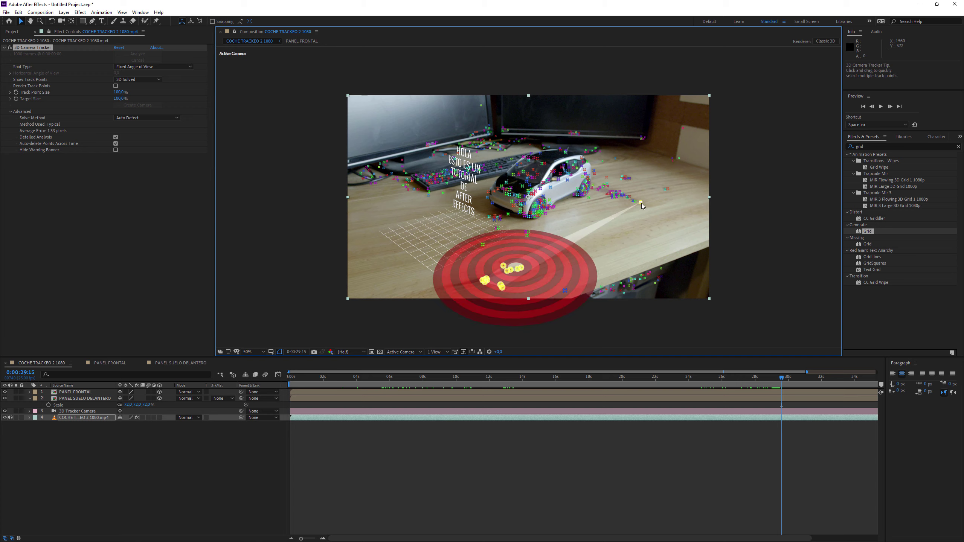
left_click(630, 178, "shift")
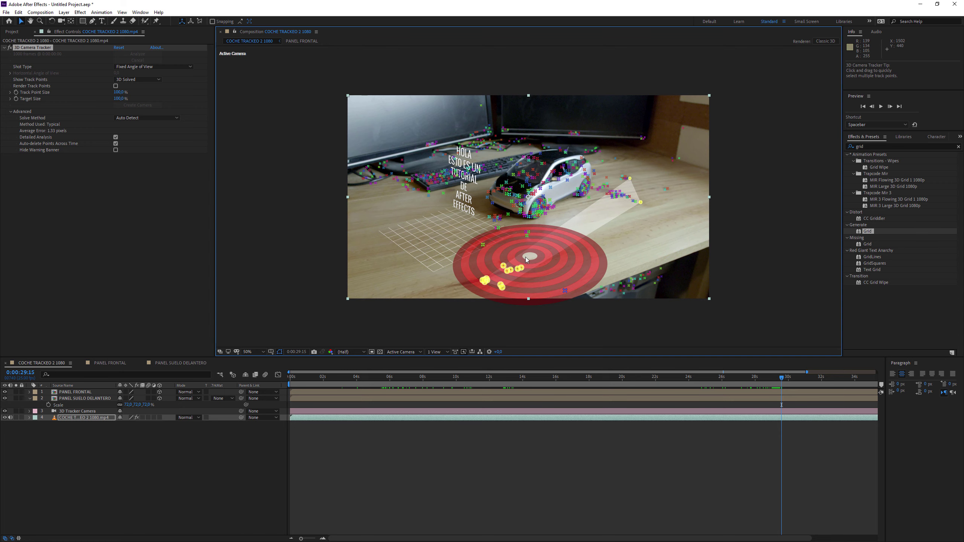
right_click(522, 269)
left_click(538, 277)
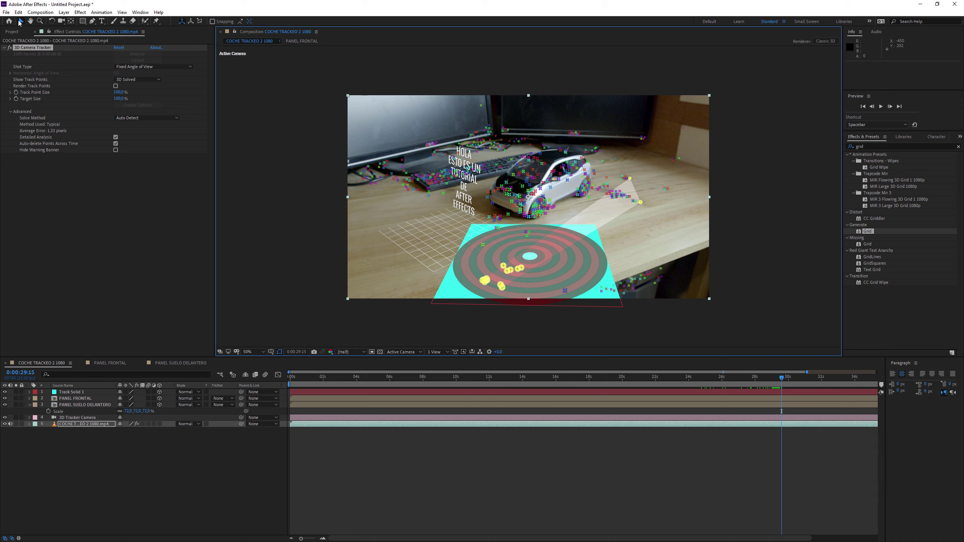
left_click(20, 21)
- Rotate the cyan Track Solid 1 about 12° around its Z axis
left_click(425, 498)
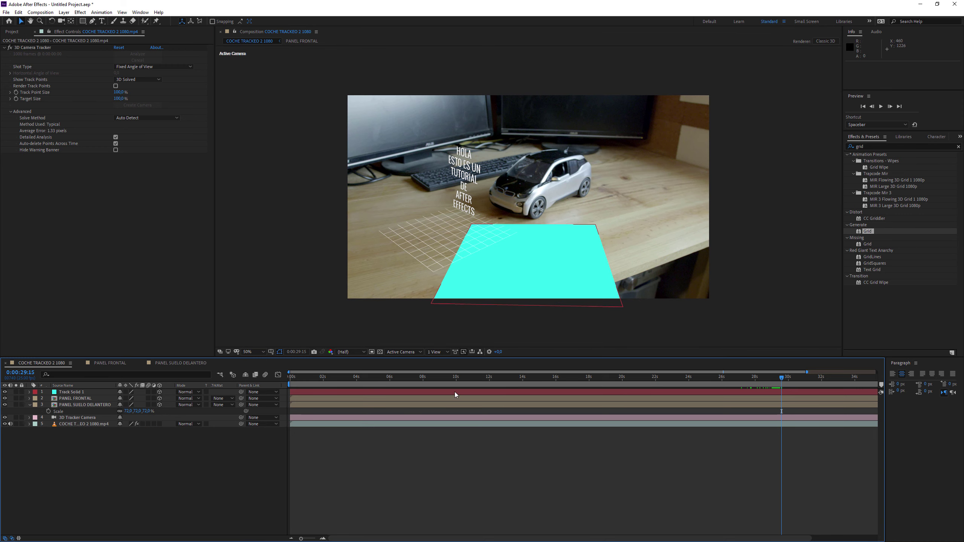
left_click(455, 392)
left_click(52, 21)
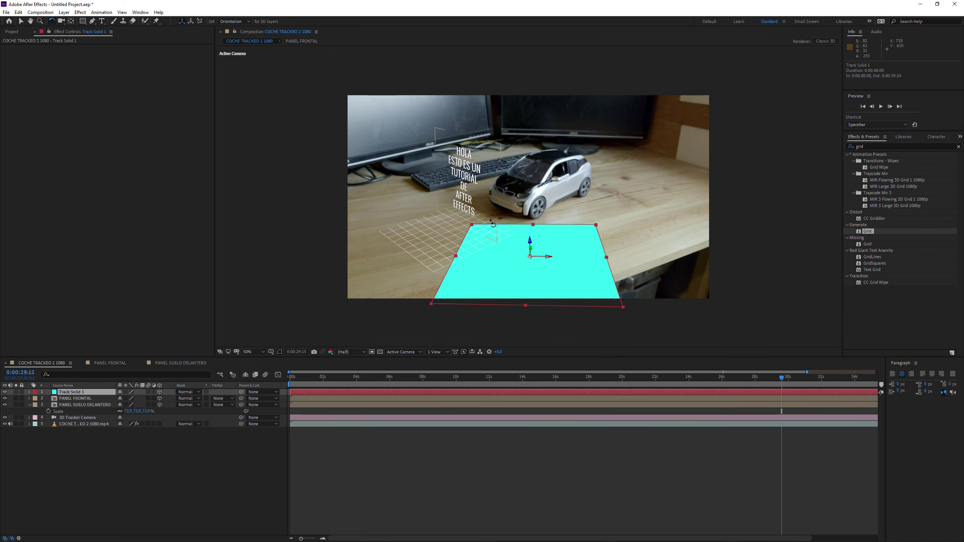
left_click_drag(531, 245, 539, 240)
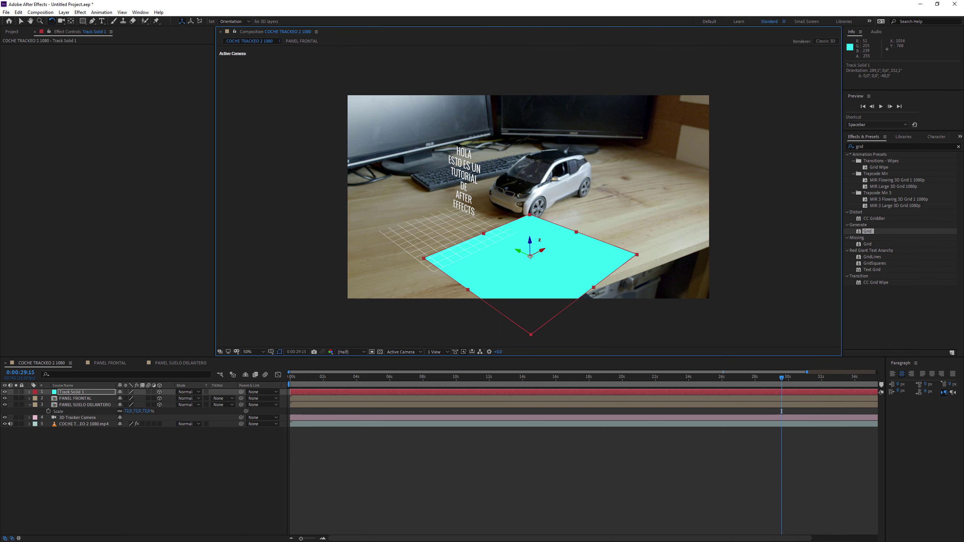
- Scale the cyan solid to 75% and move it to the right of the car
left_click(89, 392)
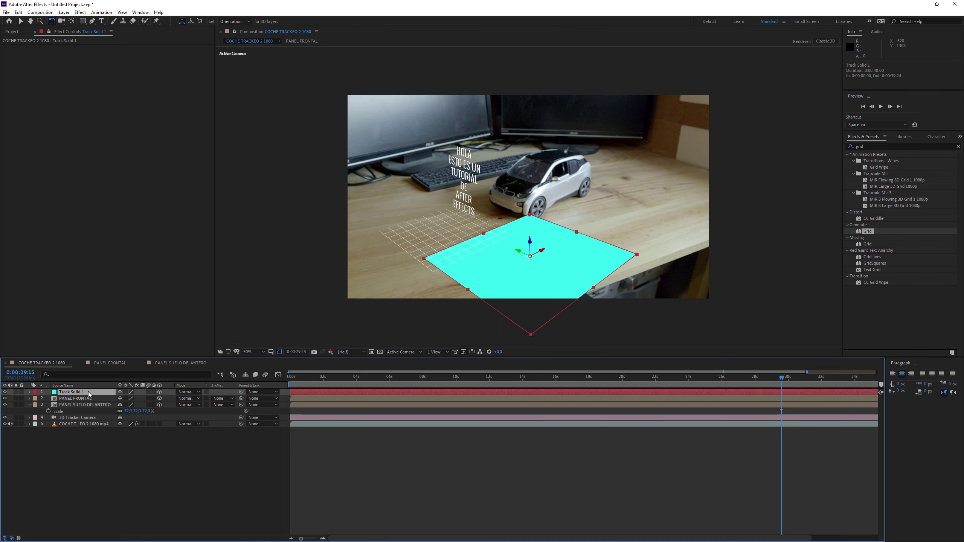
key("s")
left_click_drag(140, 398, 2, 60)
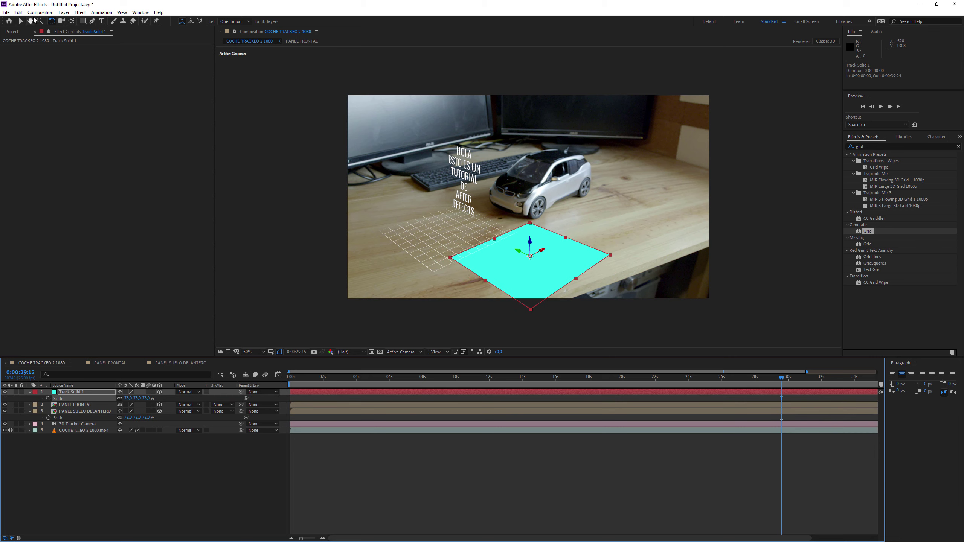
left_click(21, 20)
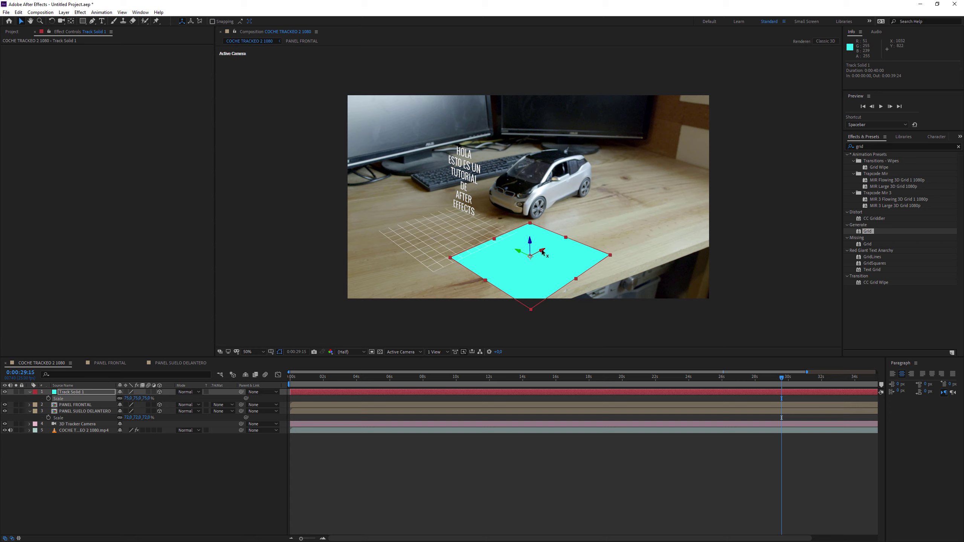
left_click_drag(542, 252, 705, 195)
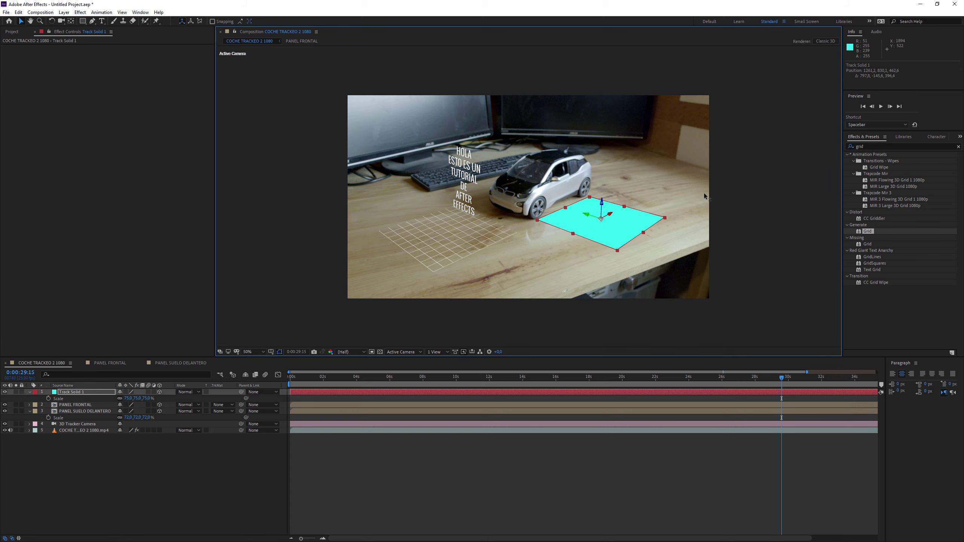
left_click(573, 477)
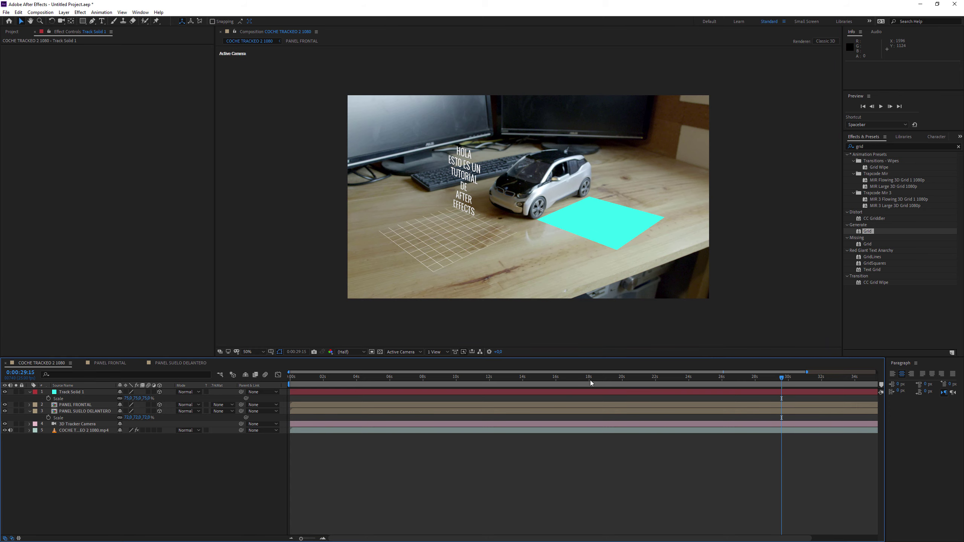
- At 0:00:22:16, stand the cyan solid upright and shrink it to 43% scale
left_click_drag(624, 380, 549, 381)
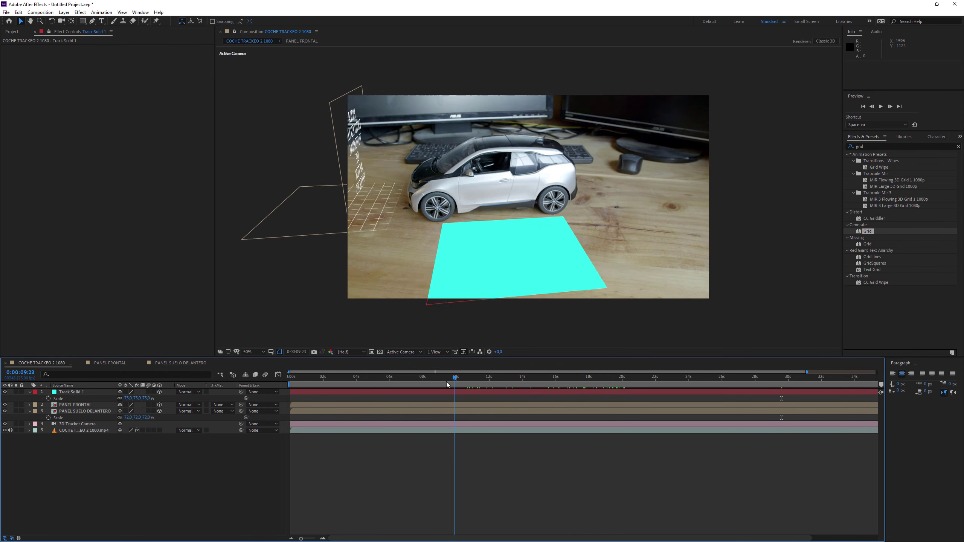
mouse_move(549, 381)
left_mouse_down()
mouse_move(509, 381)
mouse_move(666, 367)
left_mouse_up()
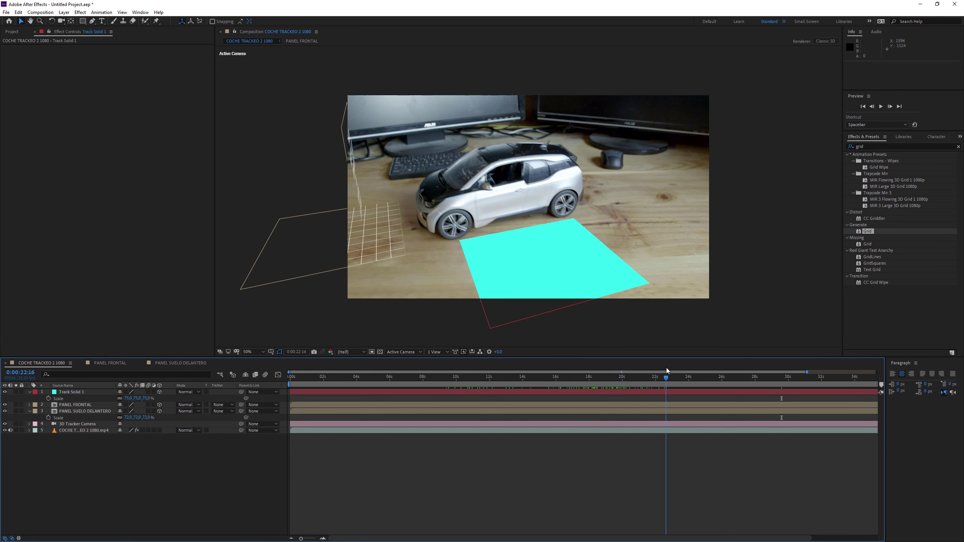
left_click(599, 264)
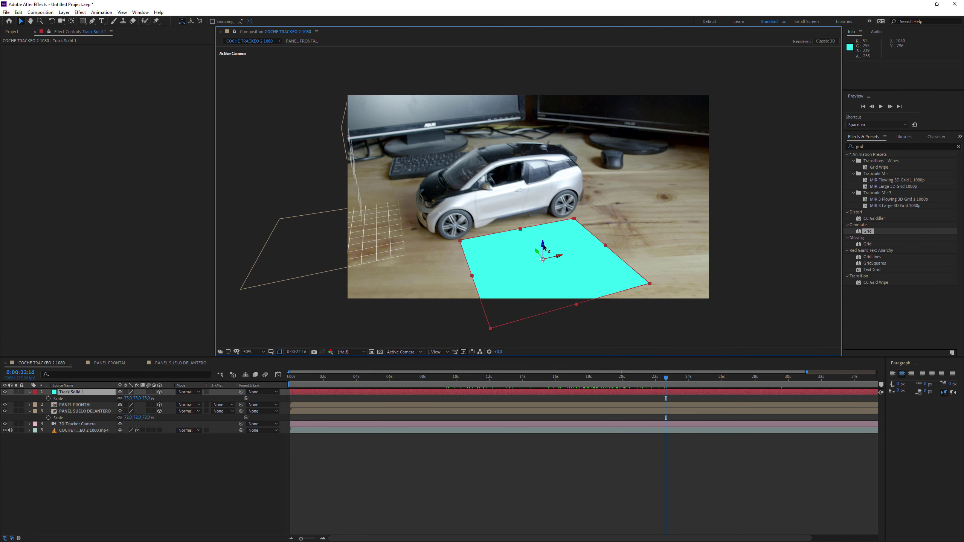
left_click_drag(545, 248, 558, 197)
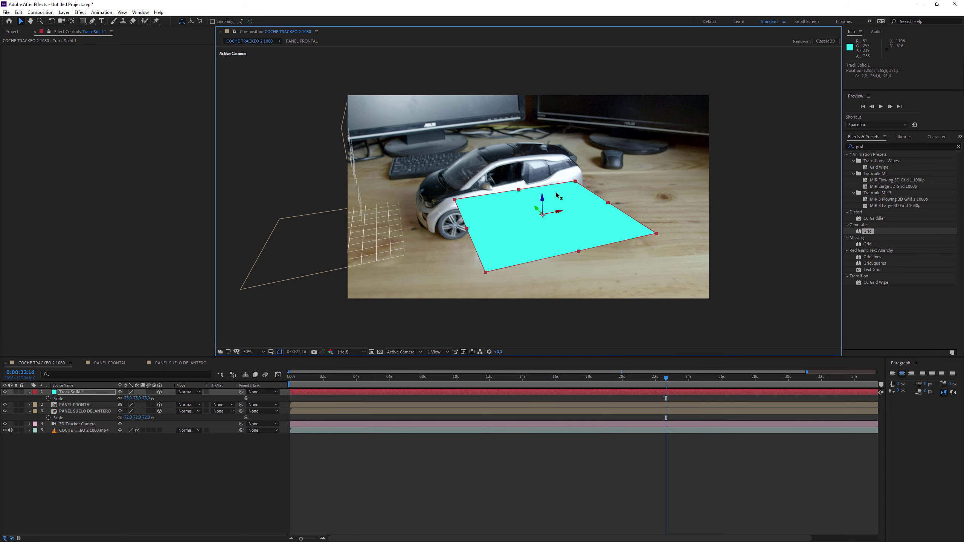
left_click(52, 21)
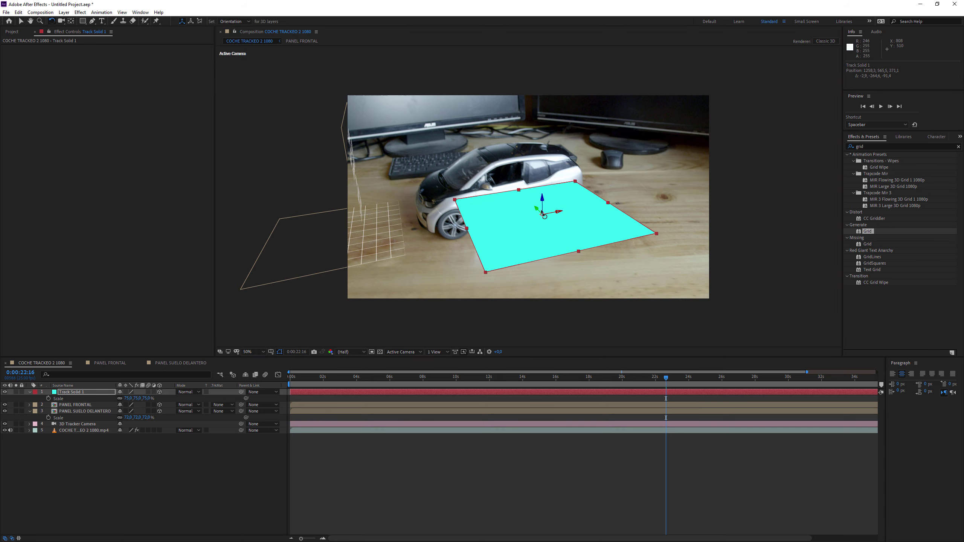
left_click_drag(558, 212, 561, 229)
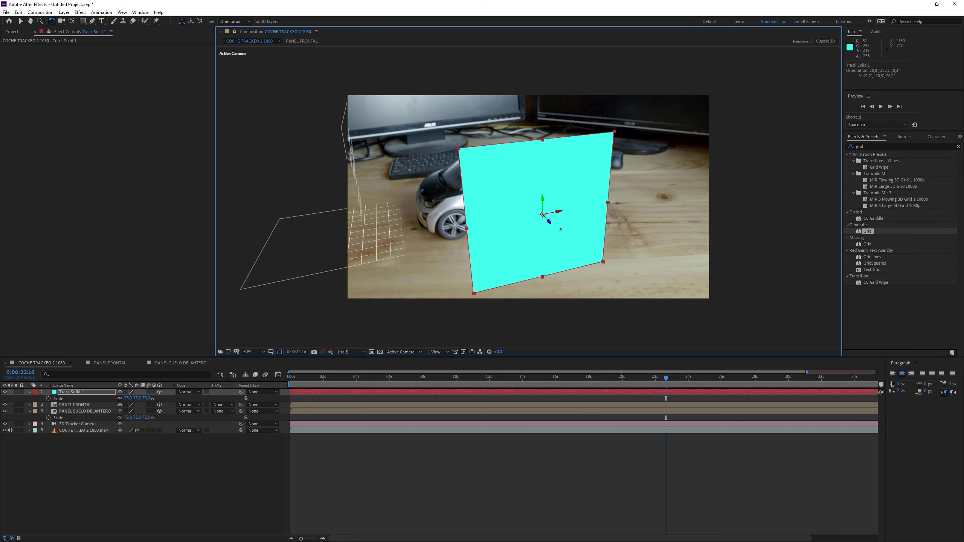
left_click_drag(138, 399, 126, 399)
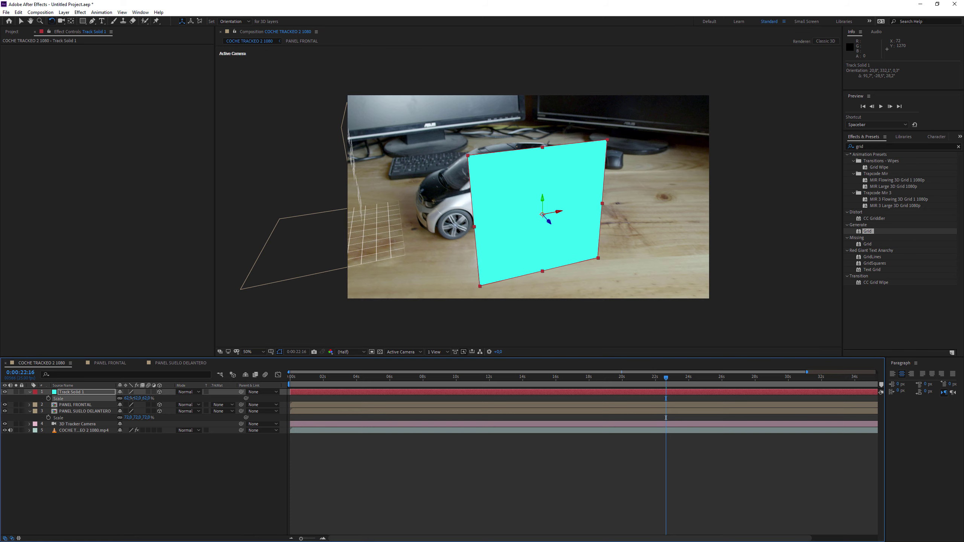
- At 0:00:18:18, place the upright cyan panel beside the car's front and reselect its layer
left_click_drag(529, 383, 451, 382)
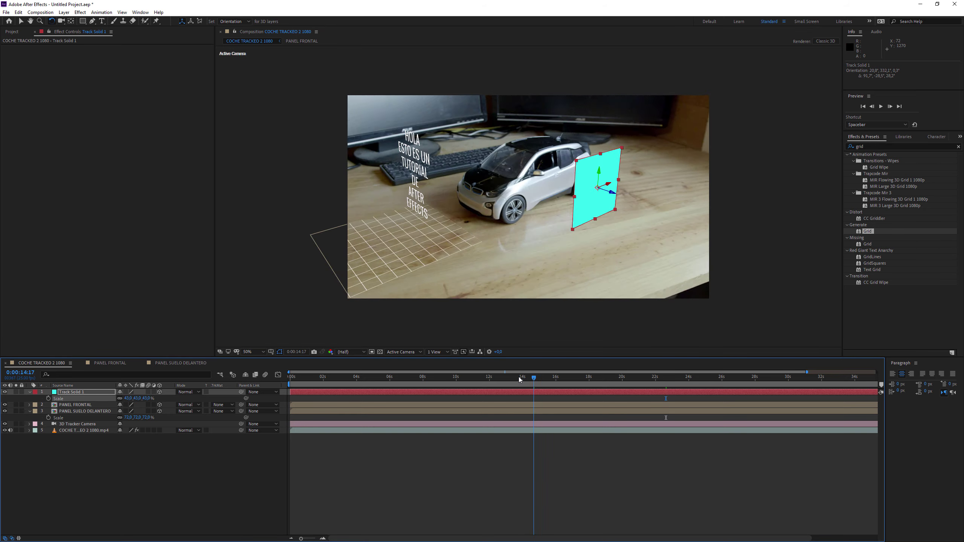
left_click(600, 377)
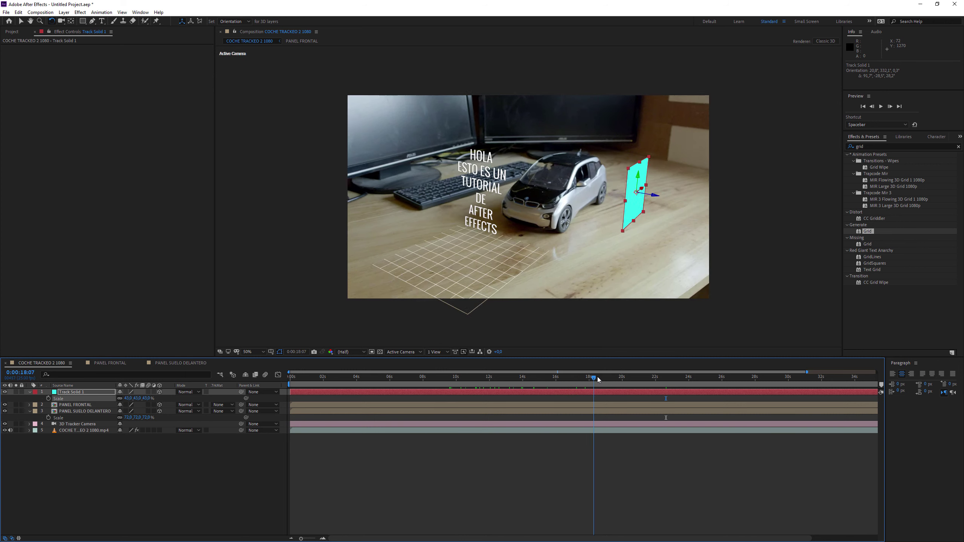
left_click(21, 20)
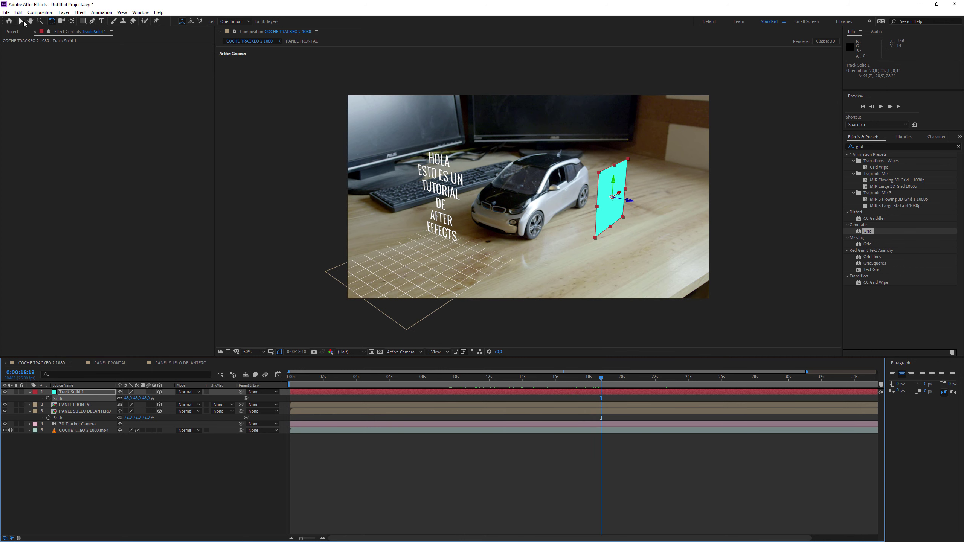
left_click_drag(629, 205, 612, 199)
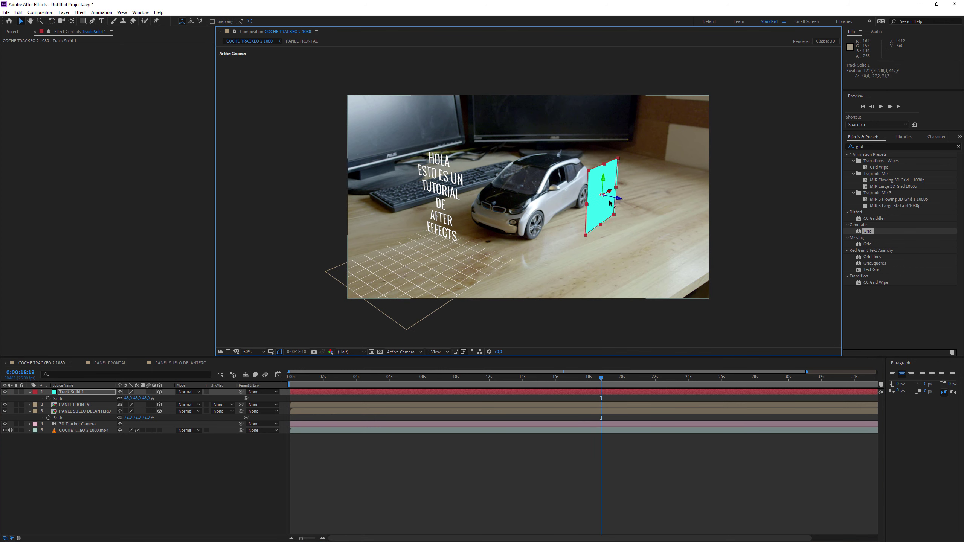
left_click(480, 414)
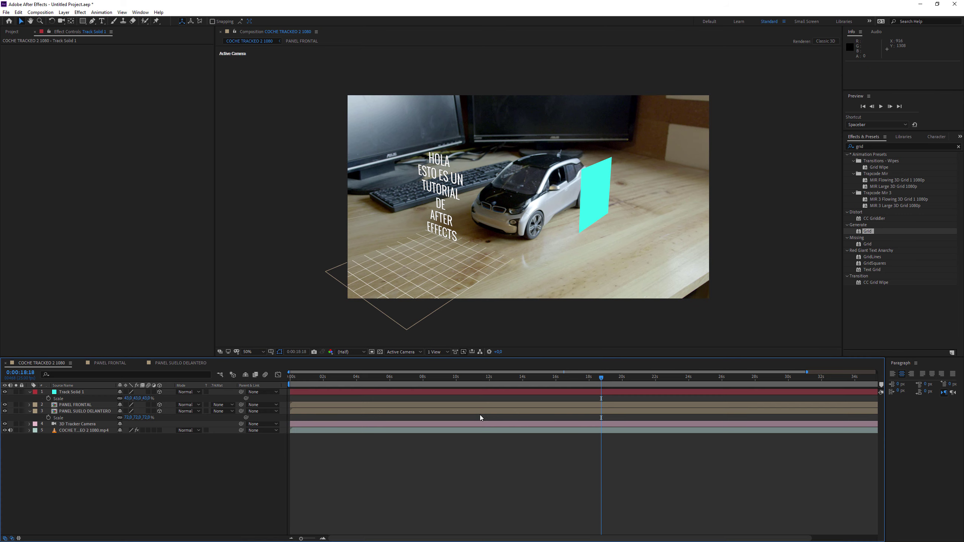
left_click(486, 394)
- Duplicate and paste the cyan panel, spacing the copies rightward in a row, then review an earlier frame
key("ctrl+d")
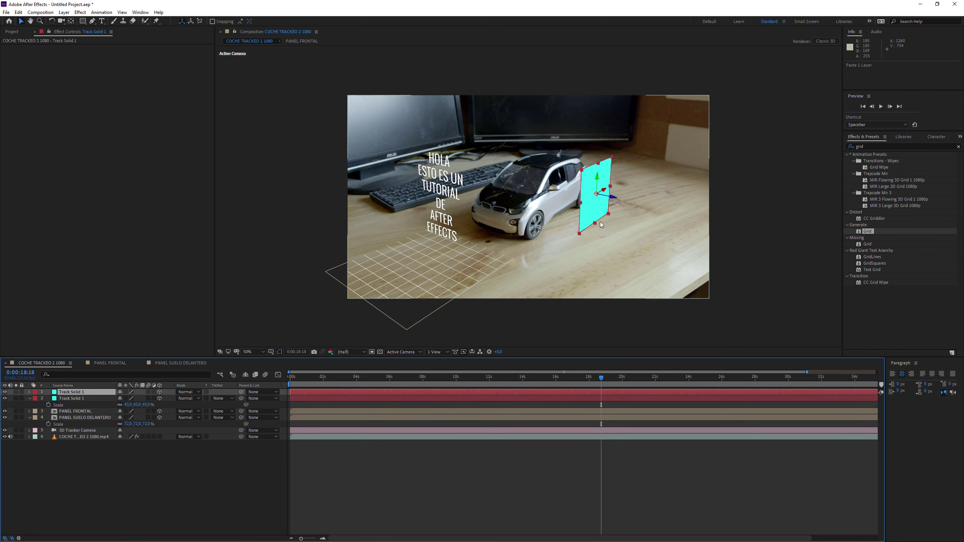
left_click_drag(635, 201, 659, 207)
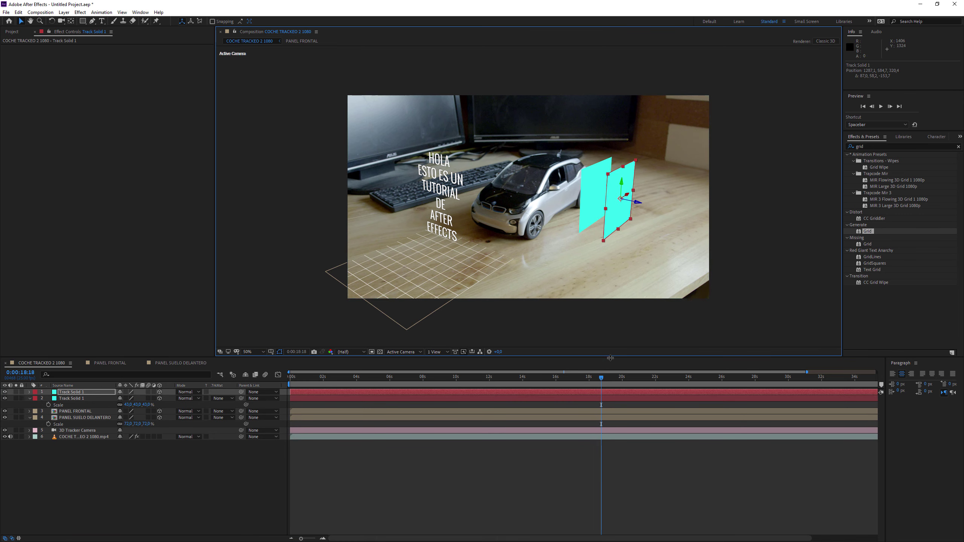
left_click(605, 392)
key("ctrl+v")
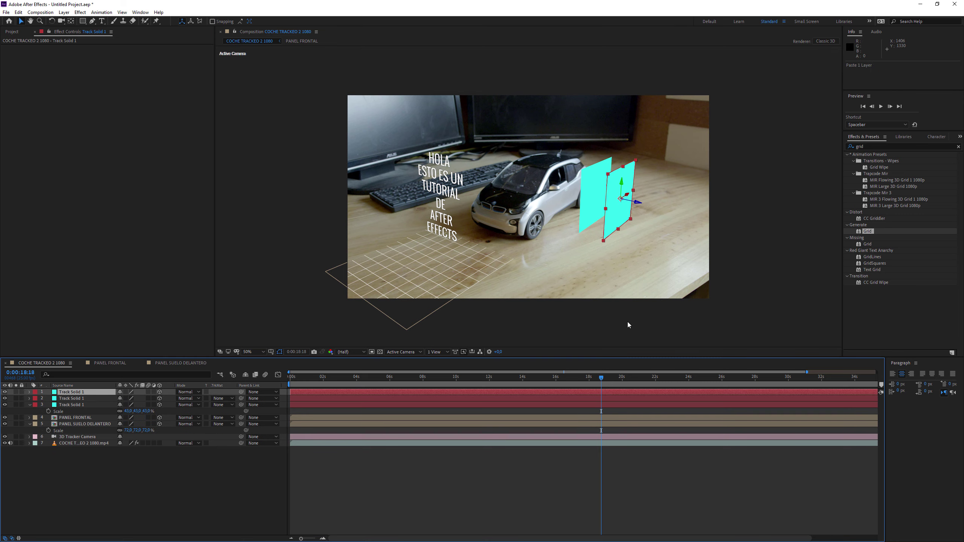
left_click_drag(638, 204, 666, 214)
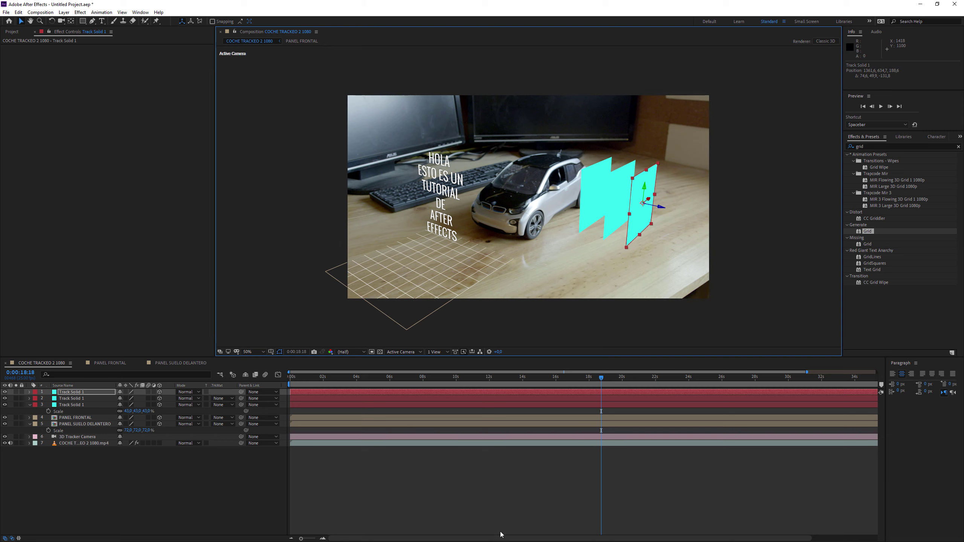
mouse_move(336, 379)
left_mouse_down()
mouse_move(558, 385)
mouse_move(467, 391)
left_mouse_up()
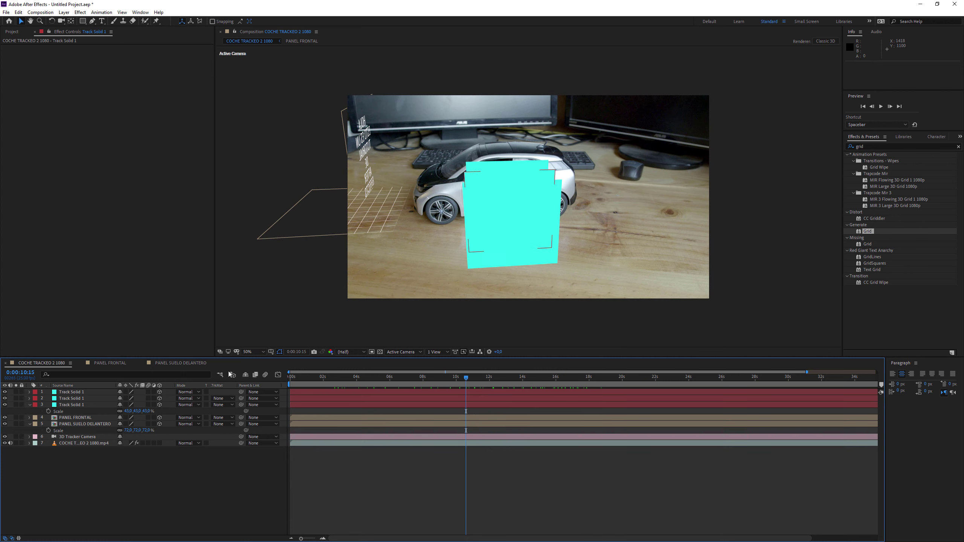
- Precompose the first Track Solid 1 panel as lateral 1 without opening the new composition
left_click(66, 405)
right_click(65, 406)
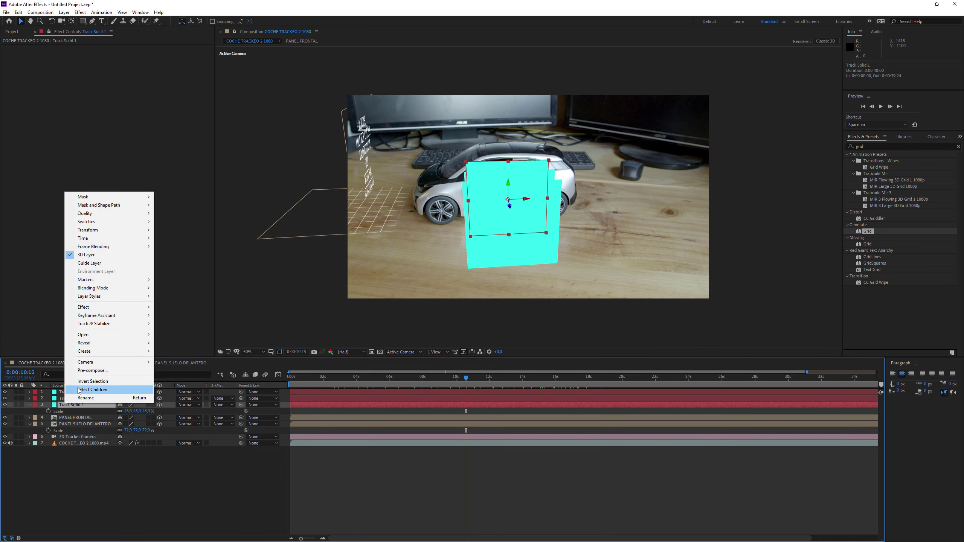
left_click(92, 370)
type("lateral 1")
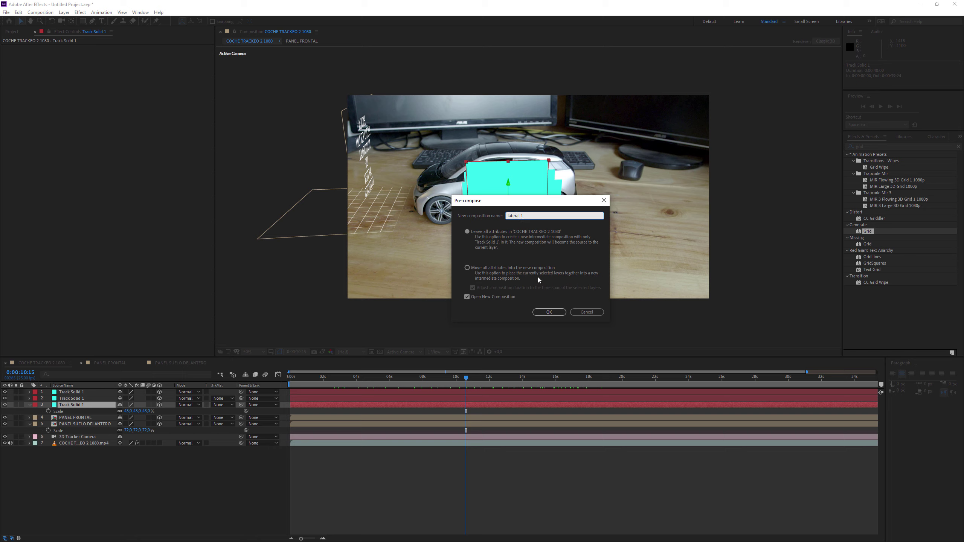
left_click(474, 298)
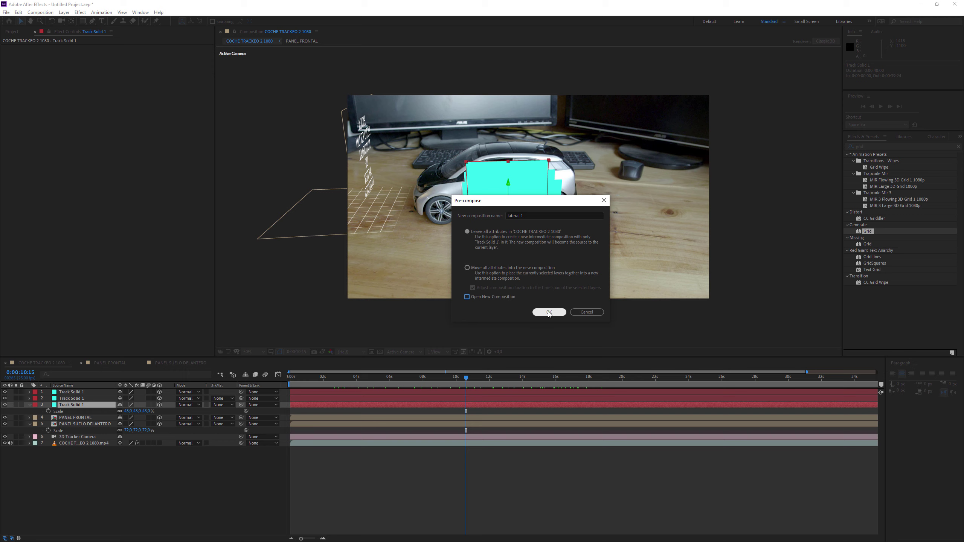
left_click(549, 312)
- Precompose the second Track Solid 1 panel as lateral 2
left_click(74, 400)
right_click(74, 400)
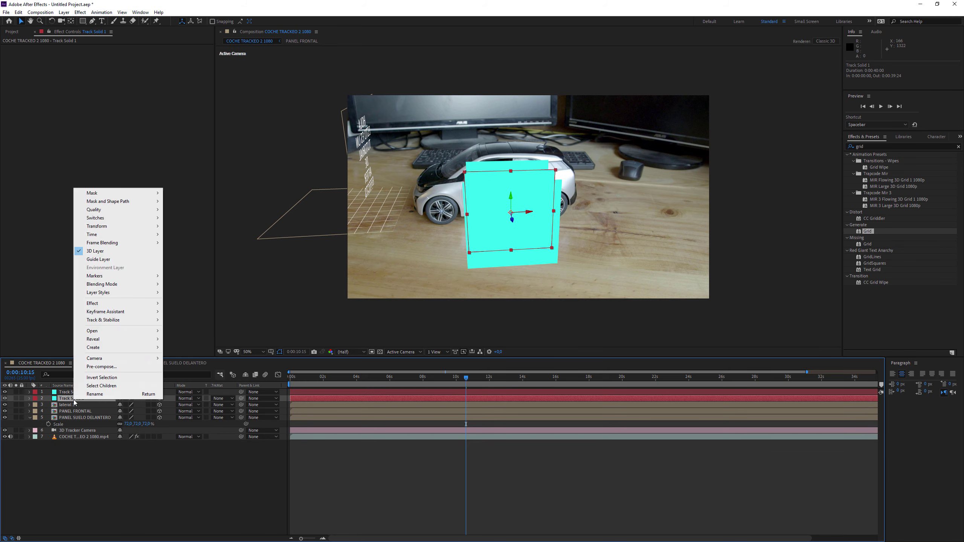
left_click(95, 367)
type("lateral 2")
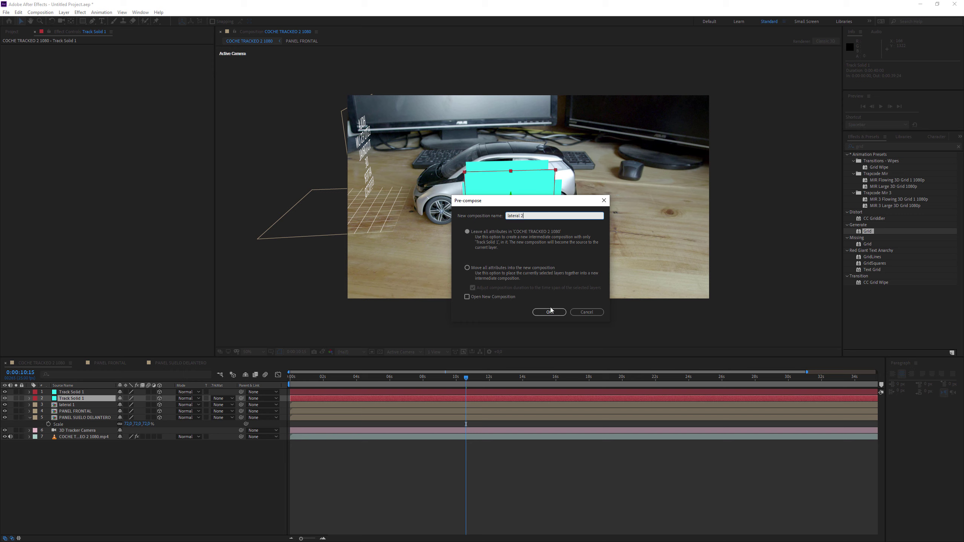
left_click(548, 312)
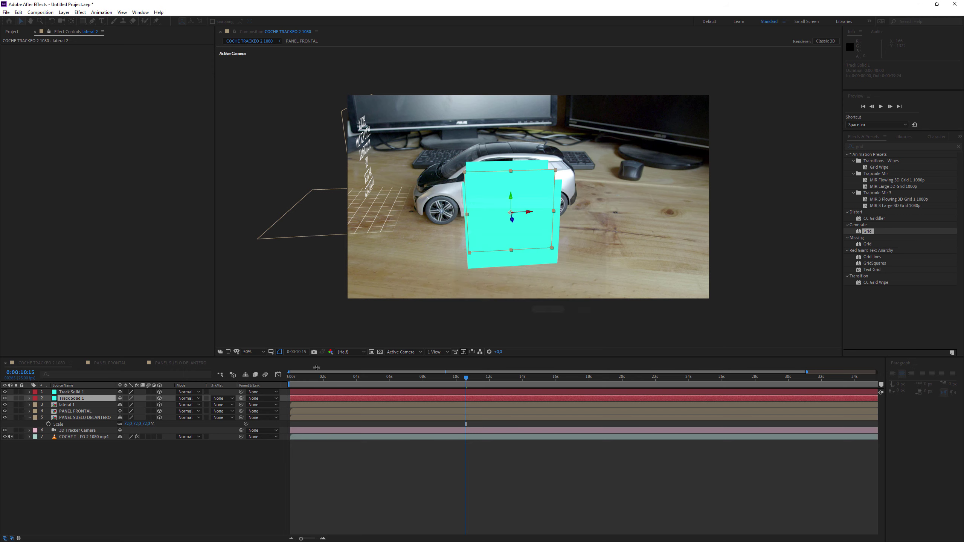
- Precompose the last Track Solid 1 panel as lateral 3, then return the playhead to an earlier frame
left_click(70, 392)
right_click(71, 393)
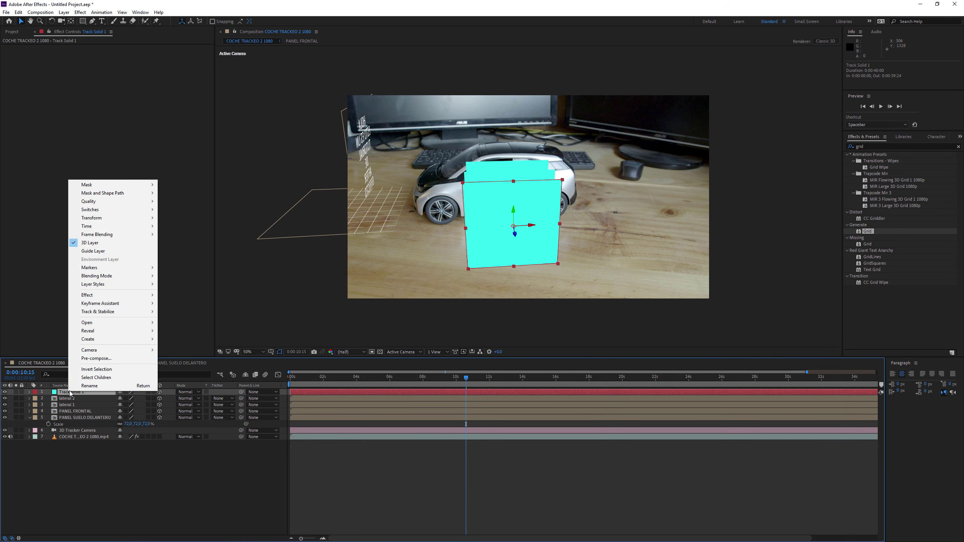
left_click(96, 358)
type("lat")
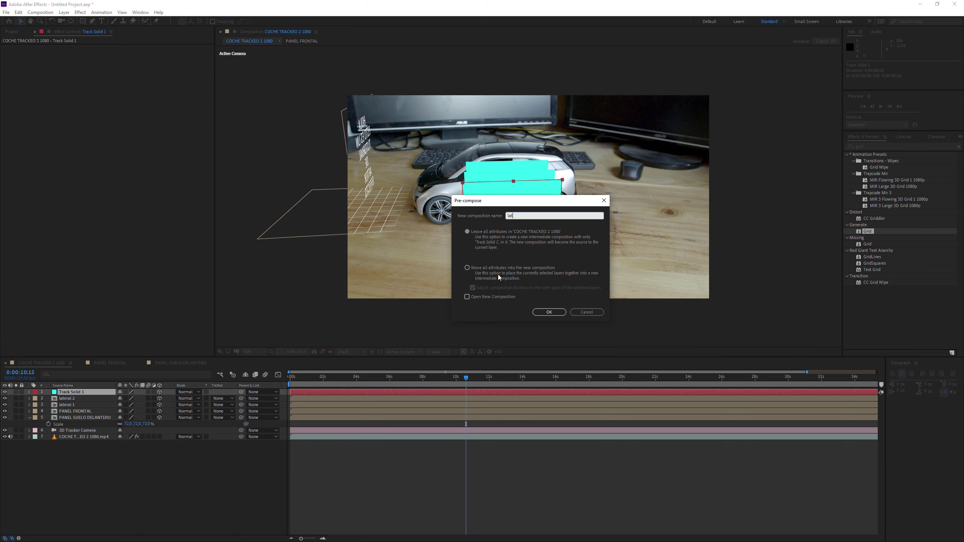
type("3")
left_click(549, 312)
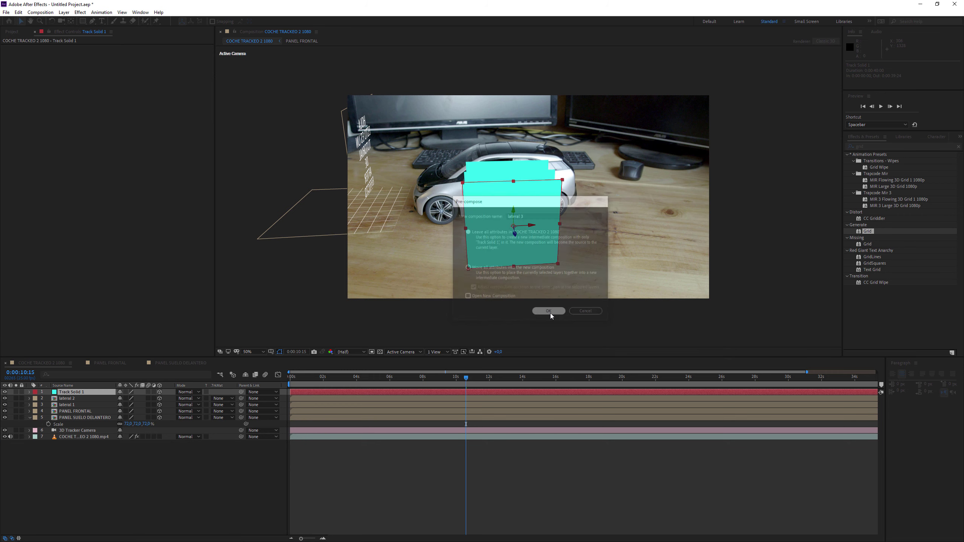
left_click(309, 381)
- Scrub through the tracked shot to preview it, then deselect PANEL FRONTAL in the Project panel
mouse_move(315, 382)
left_mouse_down()
mouse_move(391, 379)
mouse_move(371, 385)
left_mouse_up()
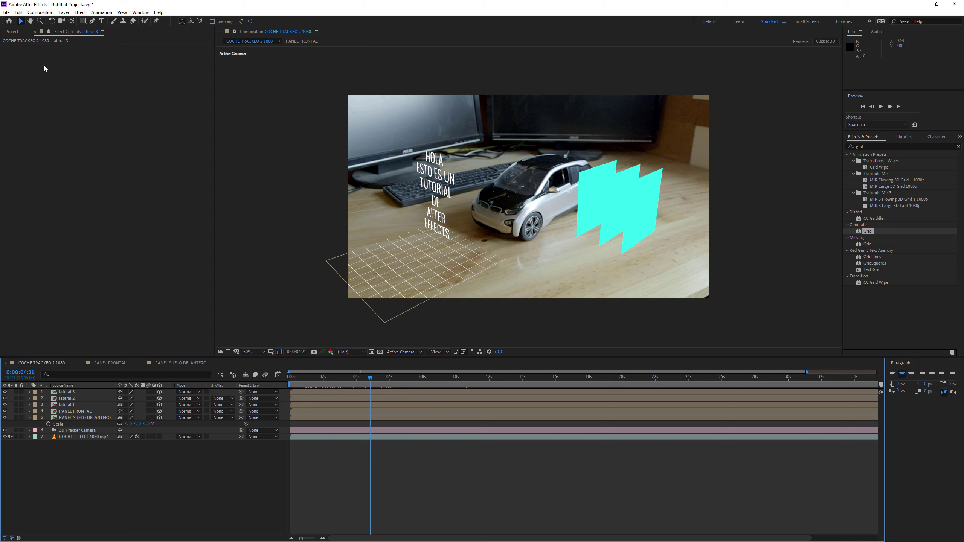
left_click(13, 31)
left_click(105, 237)
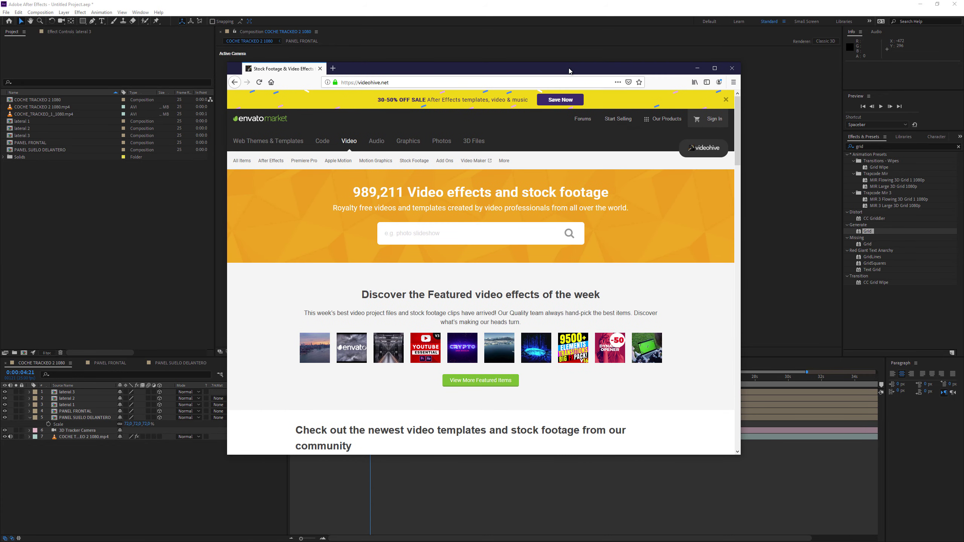
- Move the Firefox window up and left and enlarge it
left_click_drag(570, 70, 534, 72)
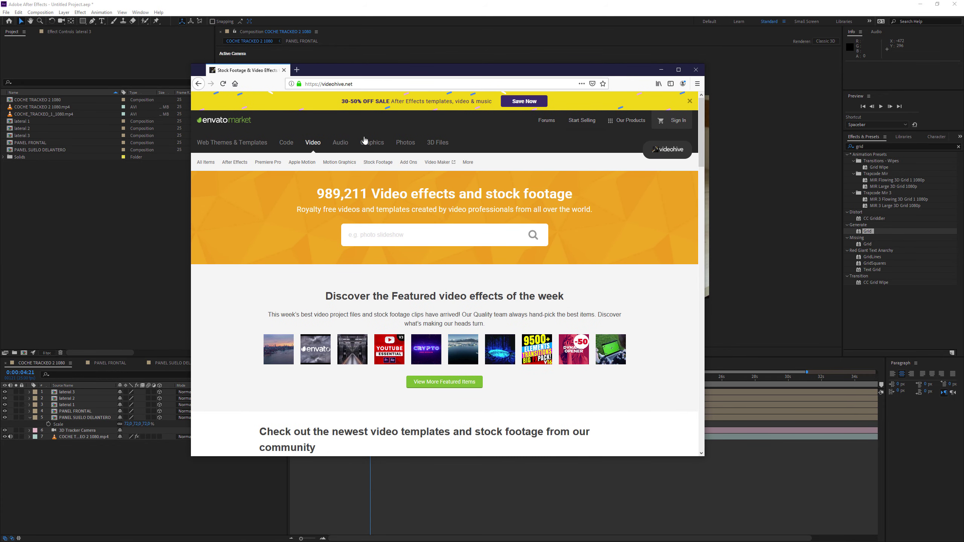
left_click_drag(475, 73, 449, 62)
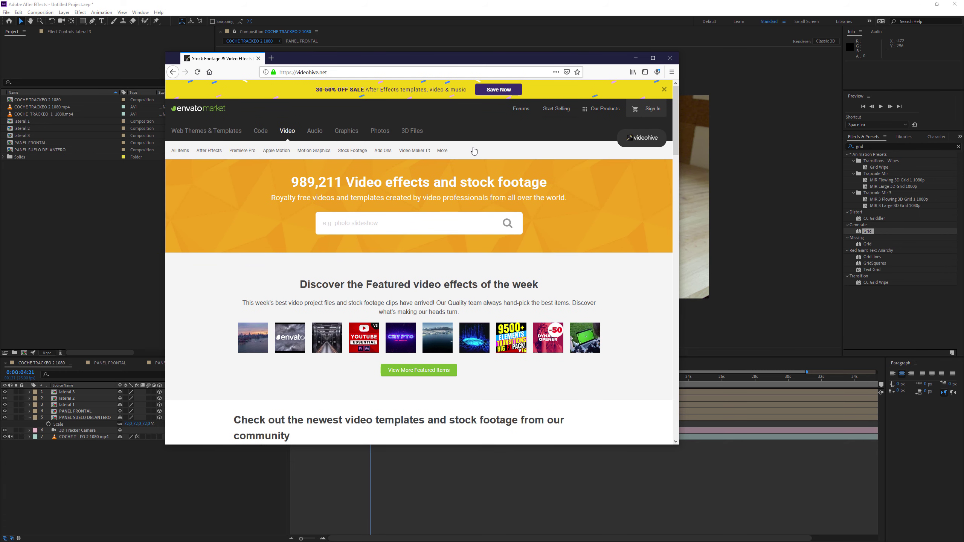
left_click_drag(676, 444, 808, 510)
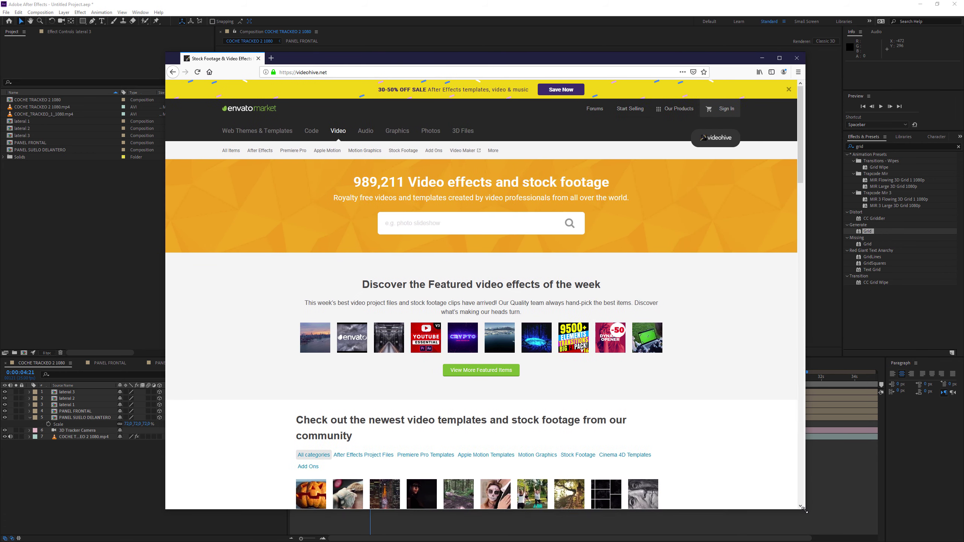
- Open Videohive's After Effects Templates category and start a search within it
mouse_move(264, 153)
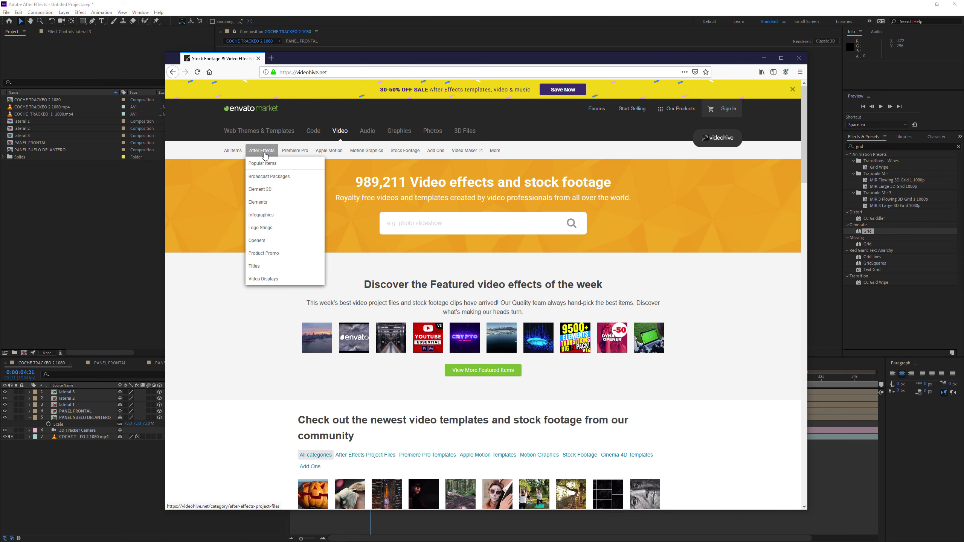
left_click(264, 153)
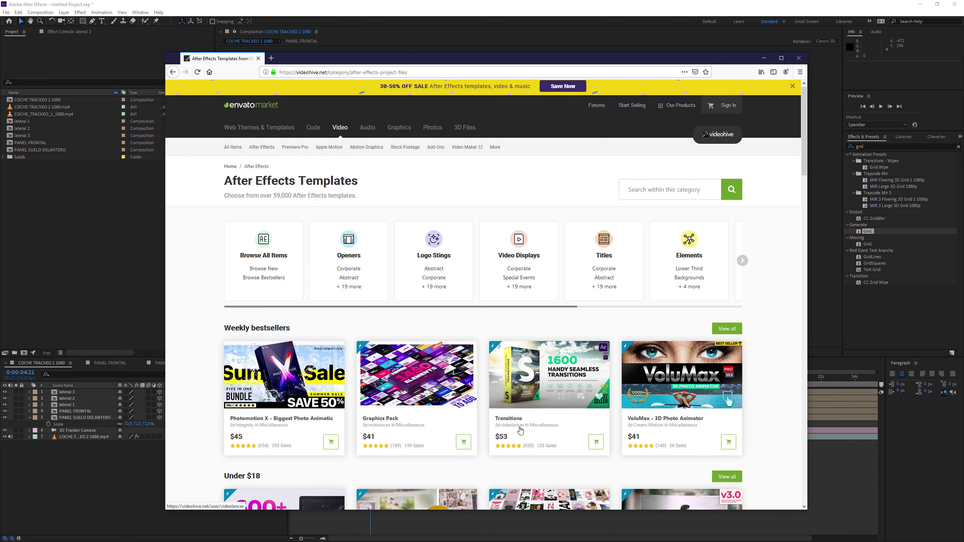
scroll(520, 431, "down", 5)
scroll(520, 431, "up", 6)
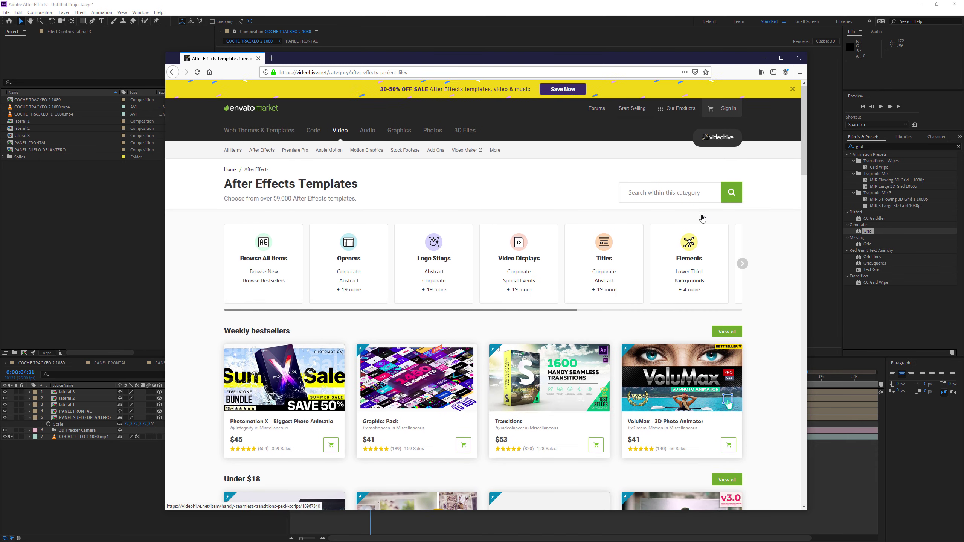
left_click(688, 197)
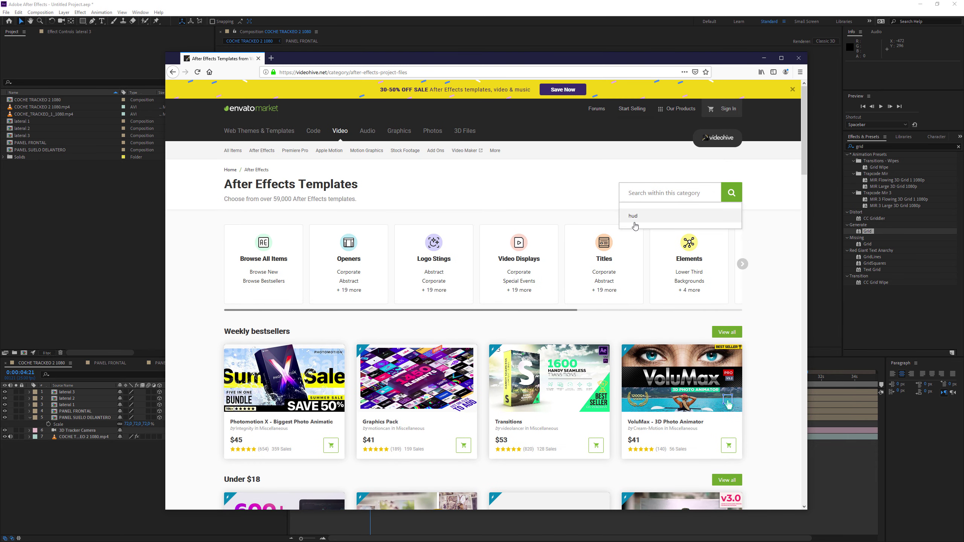
- Search the After Effects templates for hud, scroll through the results, then switch away from the browser
left_click(653, 216)
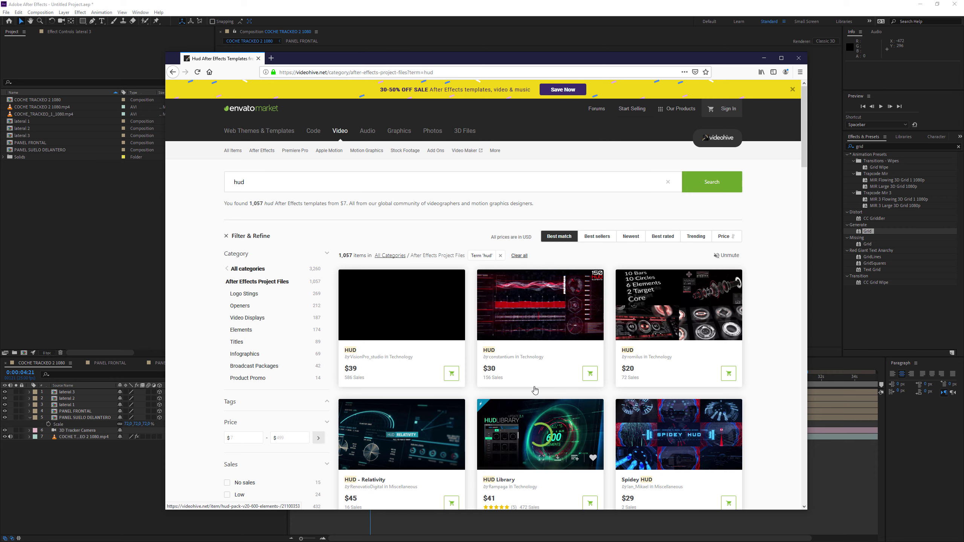
scroll(678, 330, "down", 3)
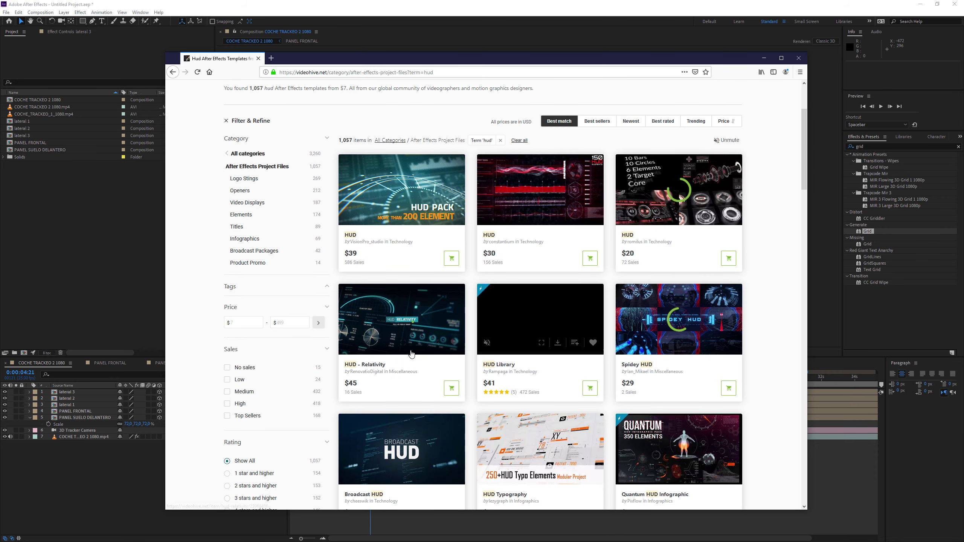
scroll(450, 444, "down", 5)
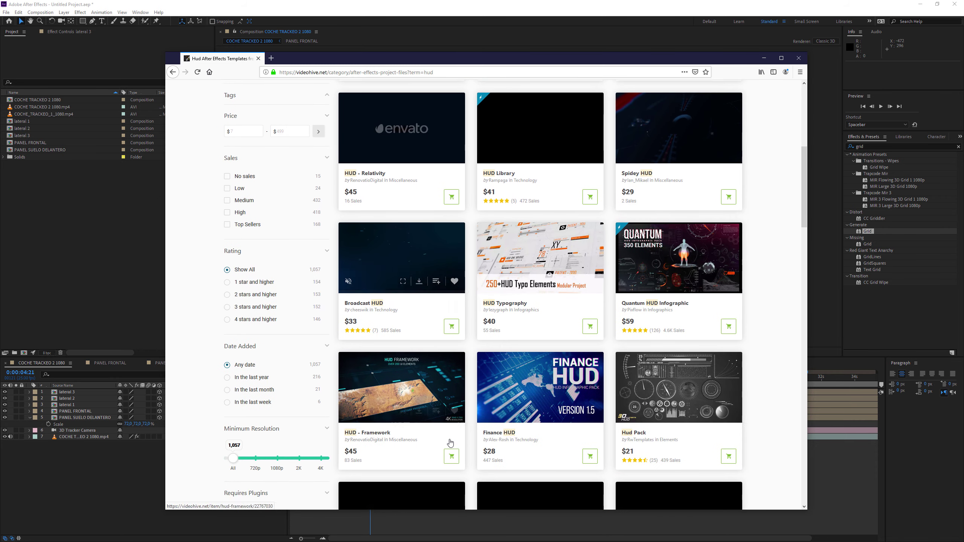
scroll(451, 443, "down", 4)
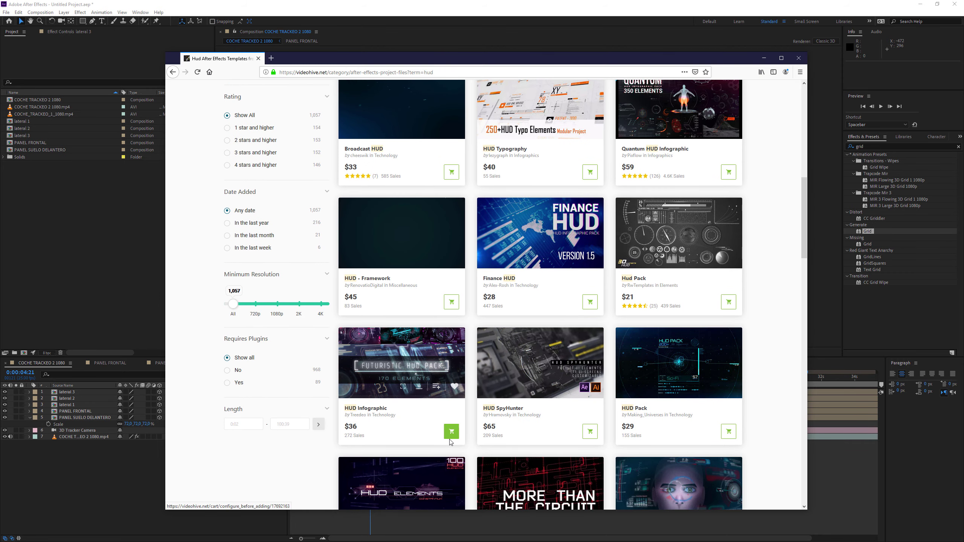
scroll(450, 442, "down", 5)
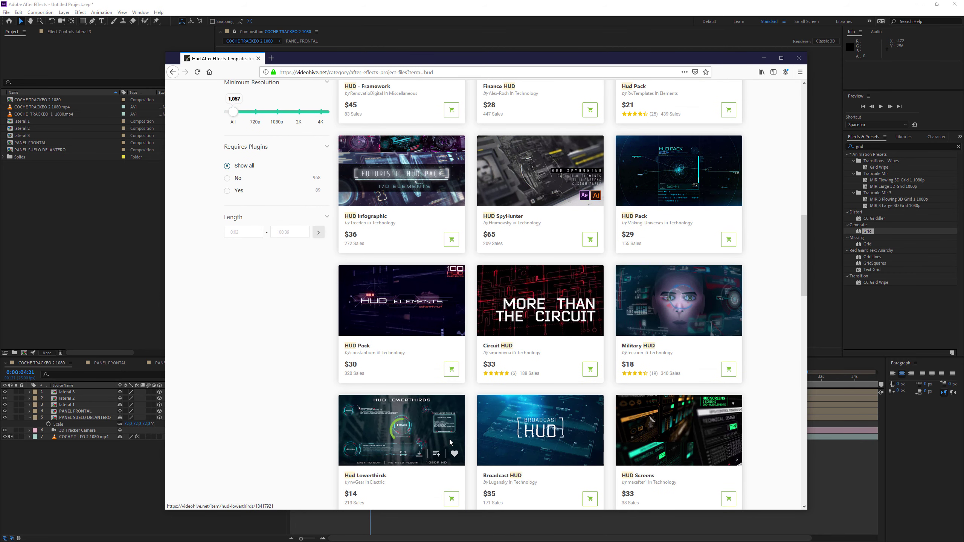
scroll(450, 444, "down", 3)
scroll(451, 442, "down", 3)
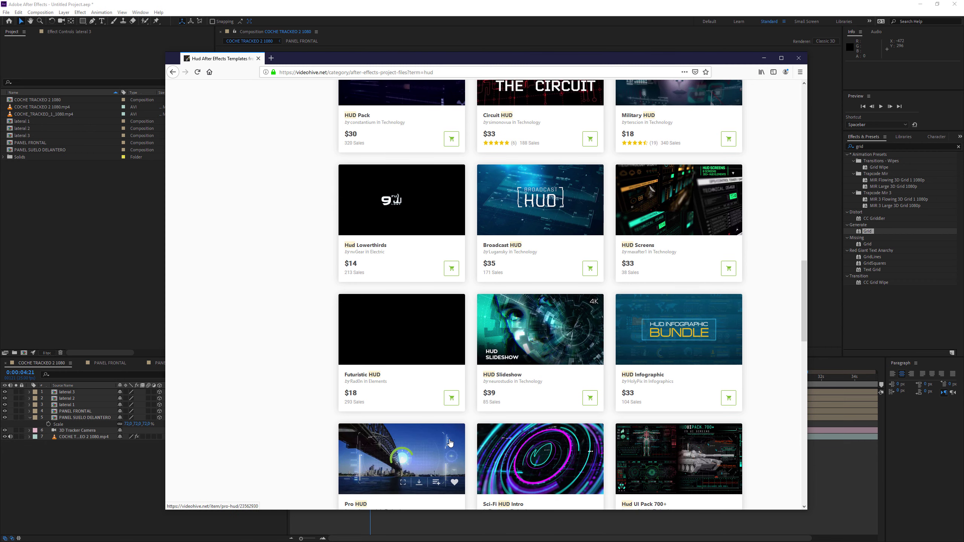
scroll(450, 443, "down", 3)
scroll(450, 442, "down", 2)
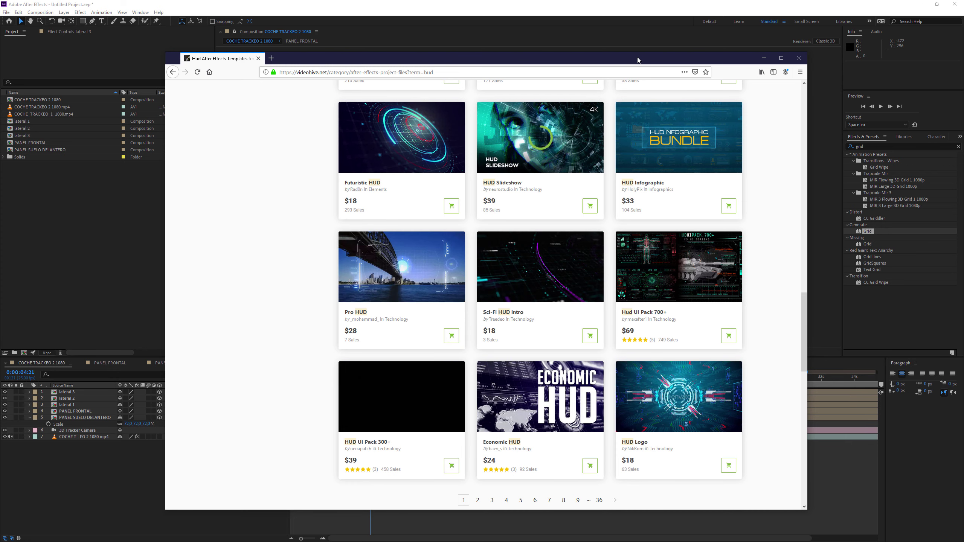
key("alt+Tab")
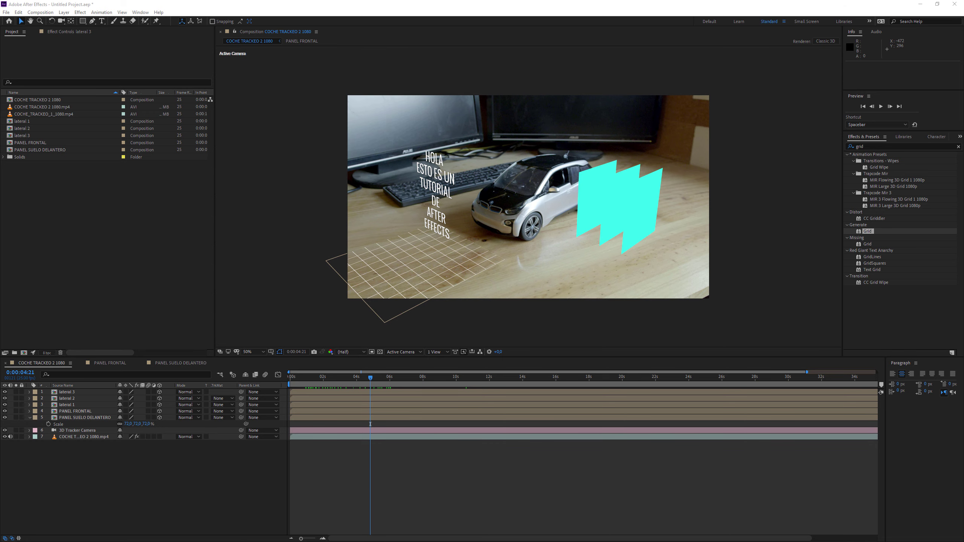
- In the Ultimate_HUD_clean new folder, select Ultimate_HUD_clean.aep and play _Videohelp1.mp4
key("alt+Tab")
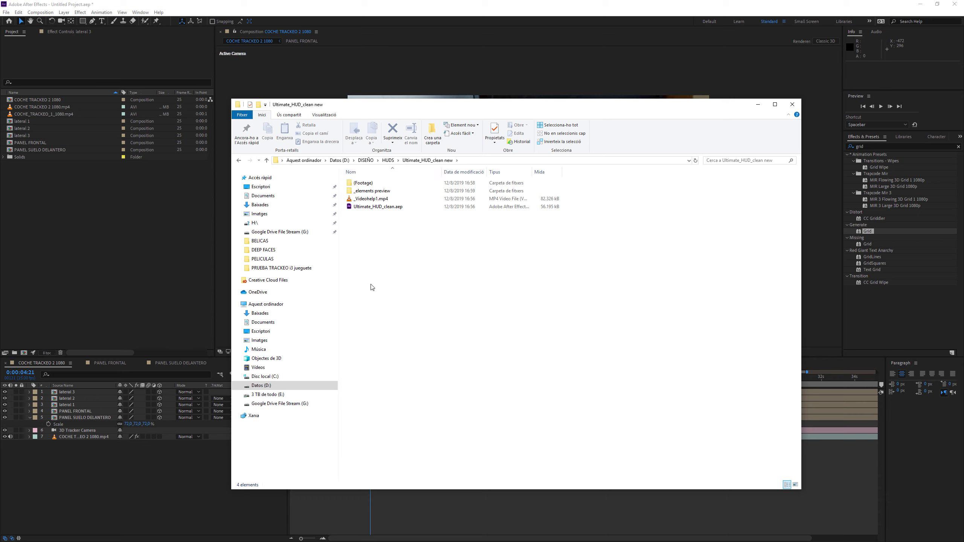
left_click(380, 207)
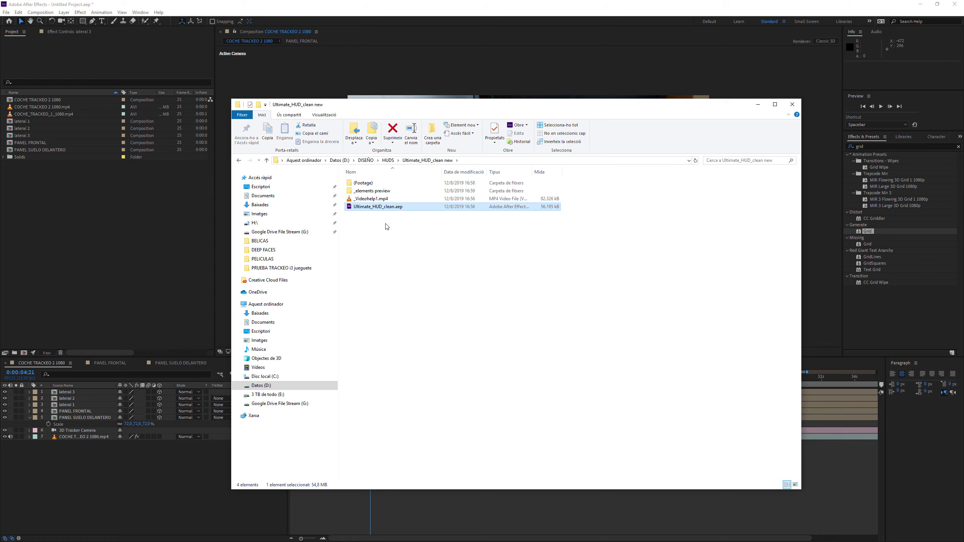
double_click(381, 200)
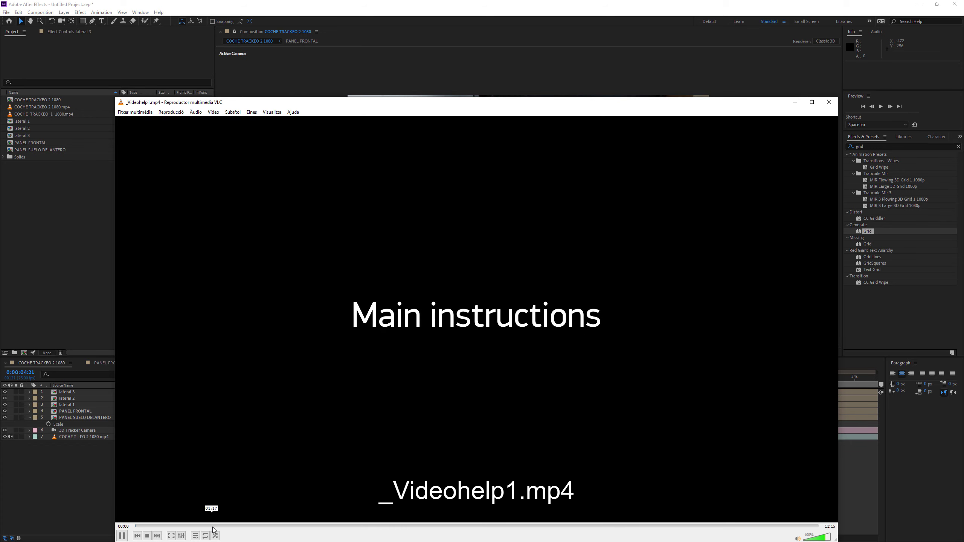
- Skip ahead to the help video's Parametric Grid and number slider sections, then close VLC
left_click_drag(217, 527, 339, 526)
left_click(418, 526)
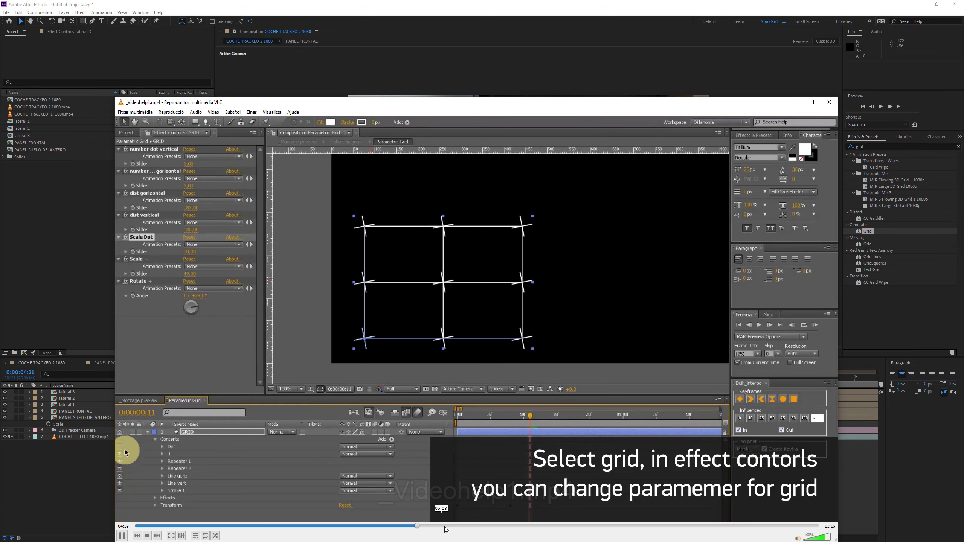
left_click(596, 527)
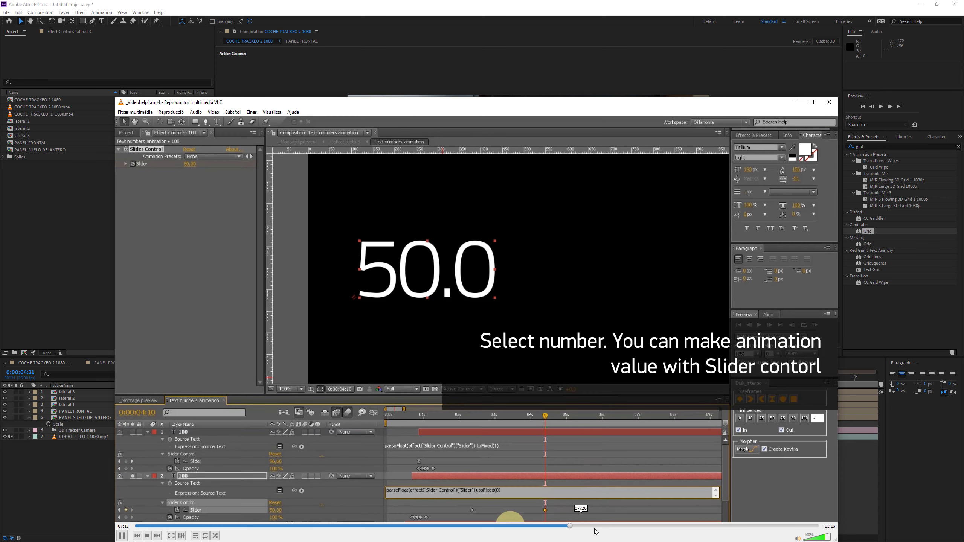
left_click(829, 102)
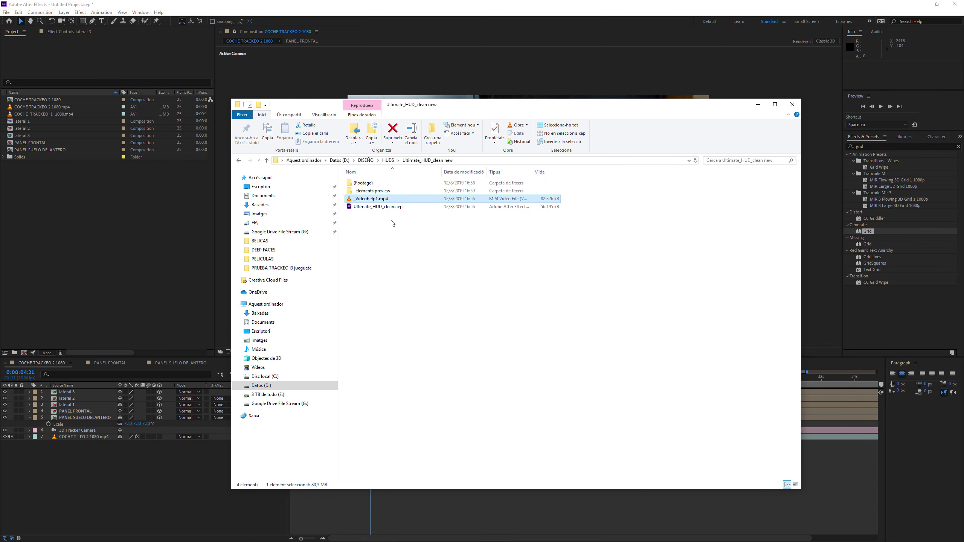
- Drag Ultimate_HUD_clean.aep from Explorer into the After Effects Project panel to import it
left_click(382, 208)
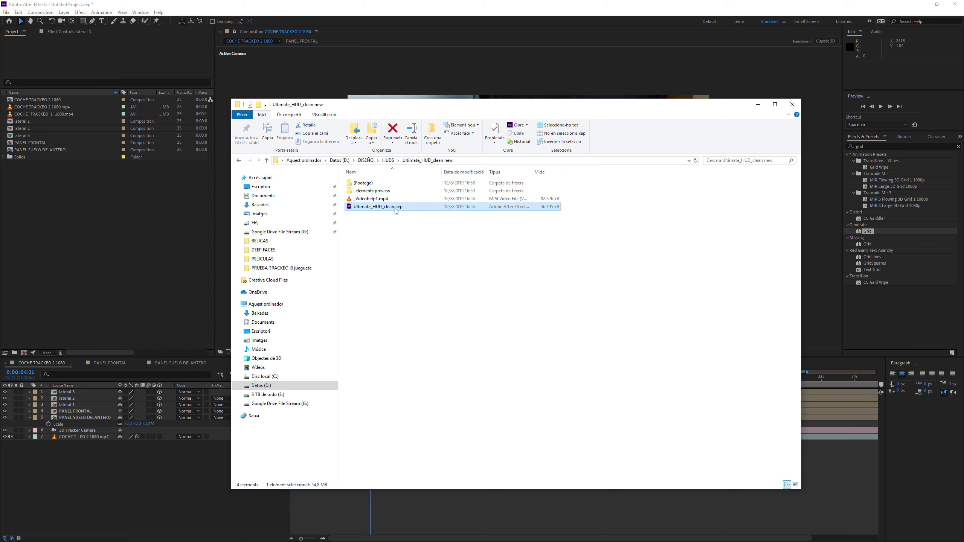
left_click_drag(395, 209, 108, 252)
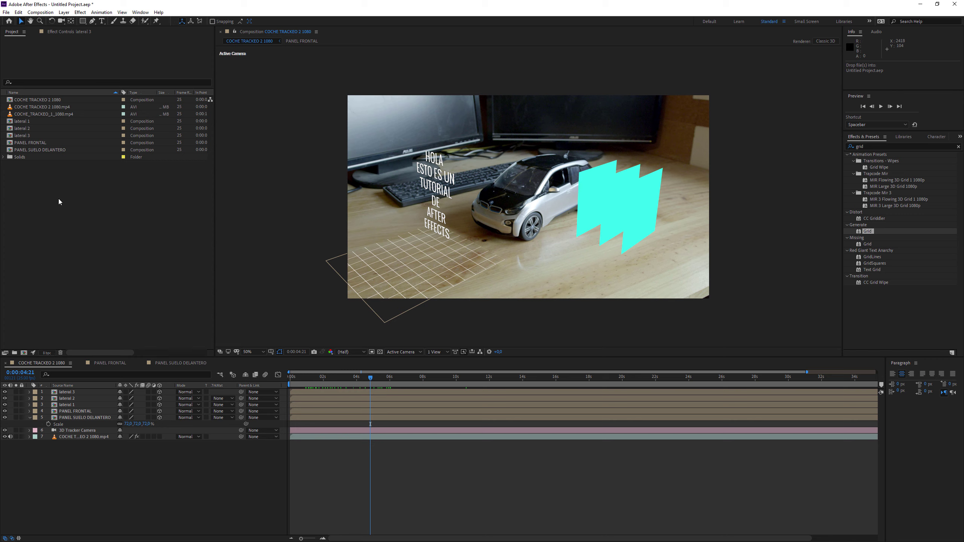
left_click_drag(107, 205, 91, 211)
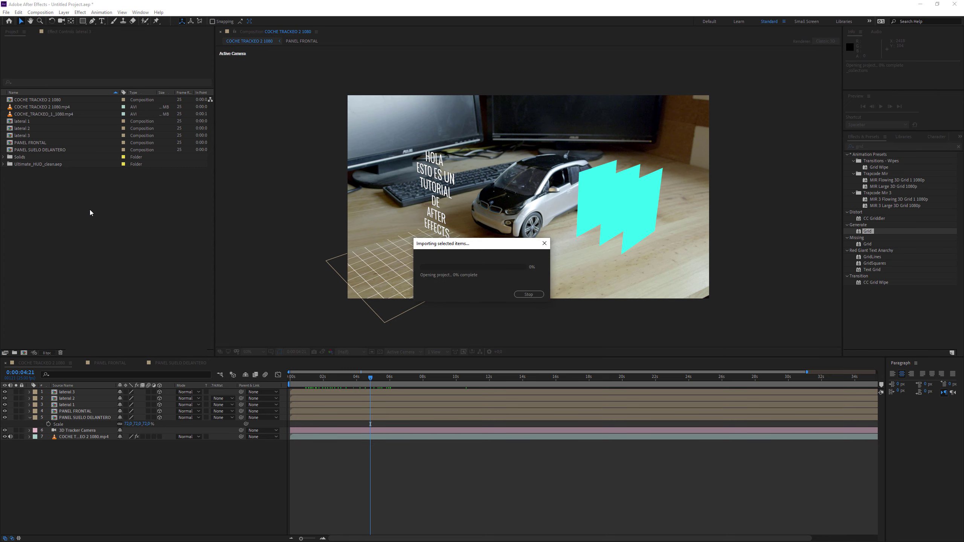
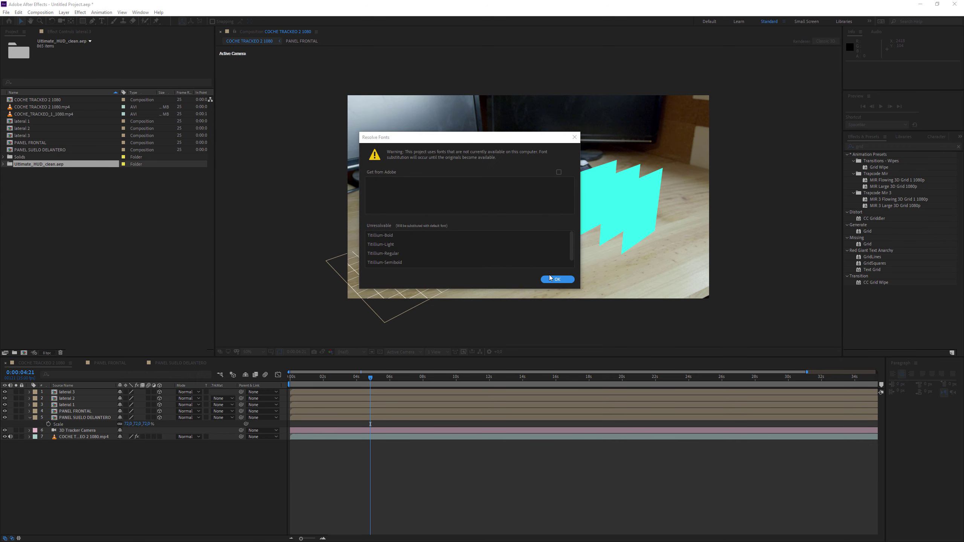
- Dismiss the missing Titillium font warning and the missing dependencies warning
left_click(558, 279)
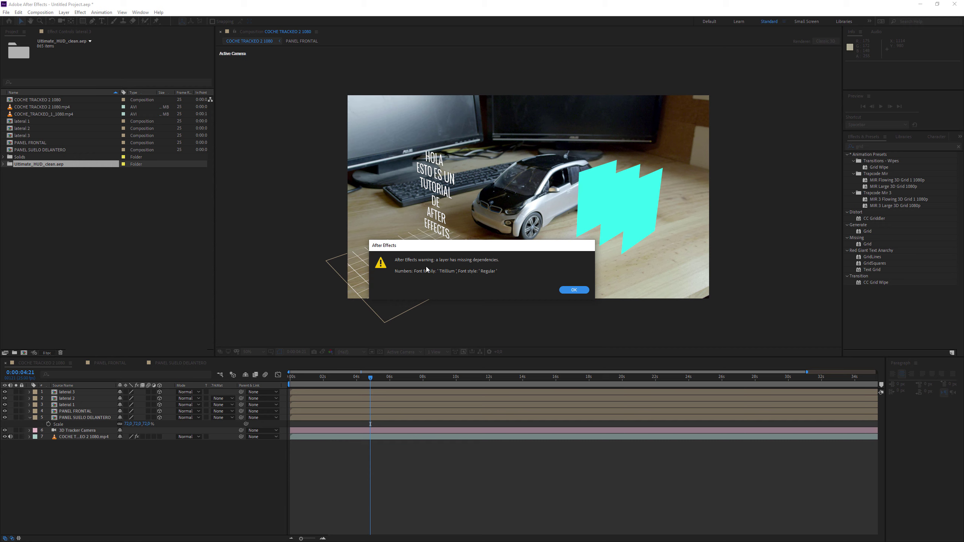
left_click(566, 293)
- Expand Ultimate_HUD_clean.aep and its _Elements folder, then select the lateral 1 layer
left_click(3, 165)
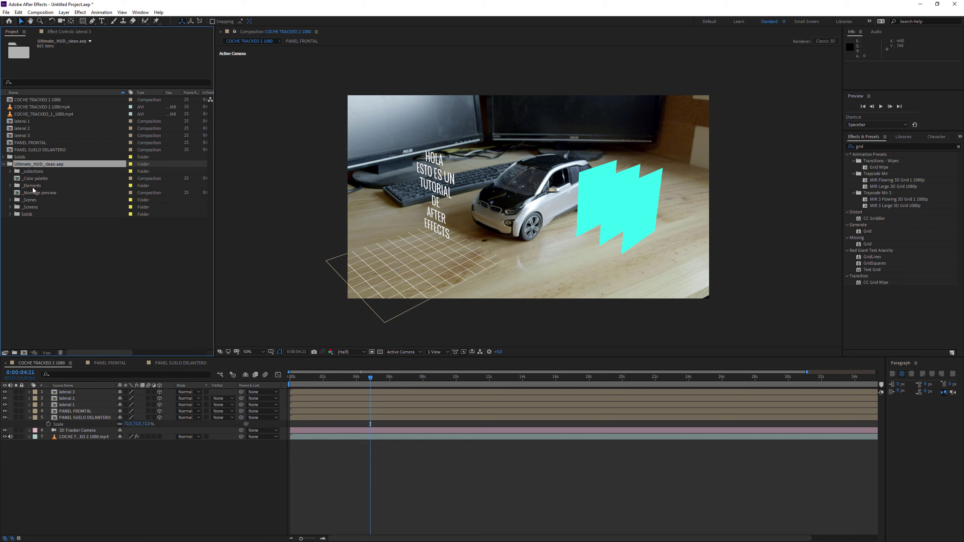
left_click(10, 200)
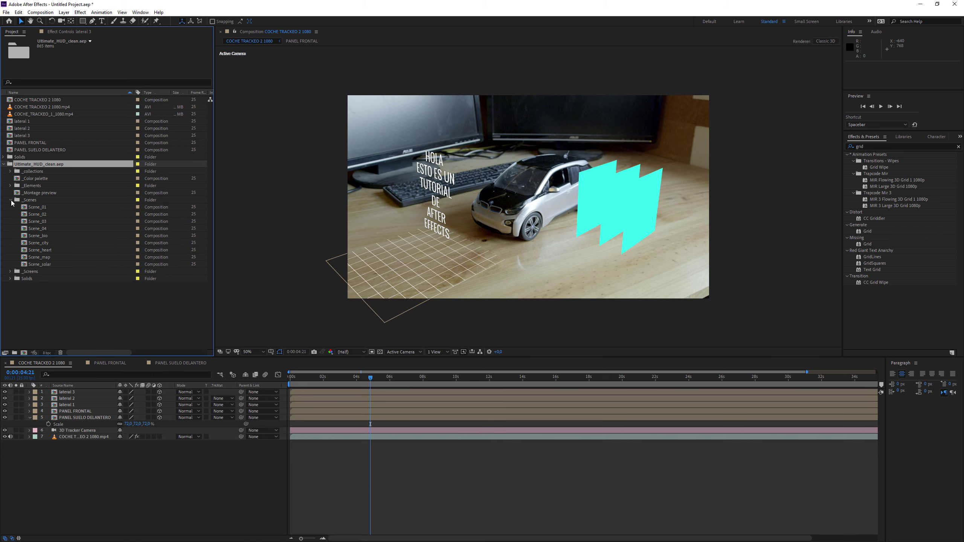
left_click(10, 200)
left_click(11, 185)
left_click(33, 186)
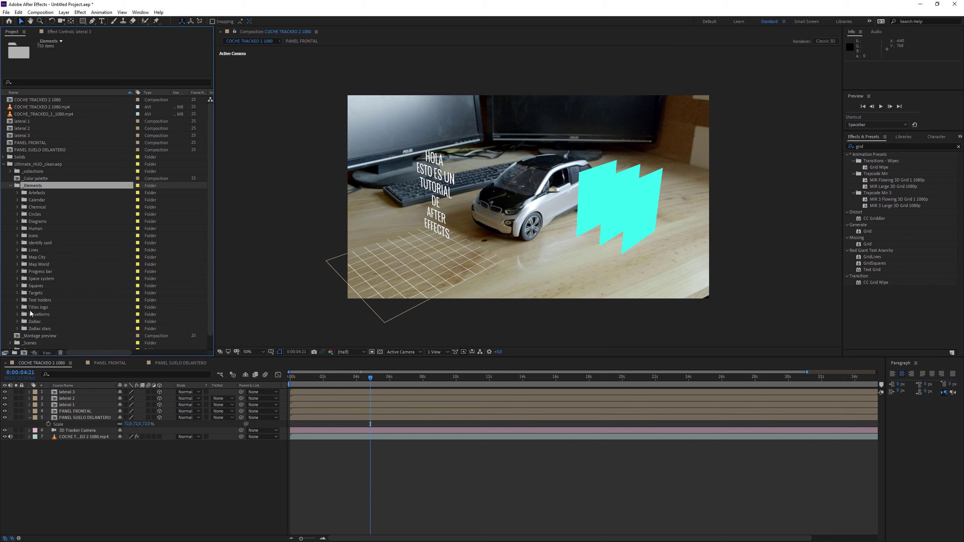
left_click(67, 405)
- Open the lateral 1 precomp at about 9 seconds, trying Full resolution before returning to Half
double_click(67, 405)
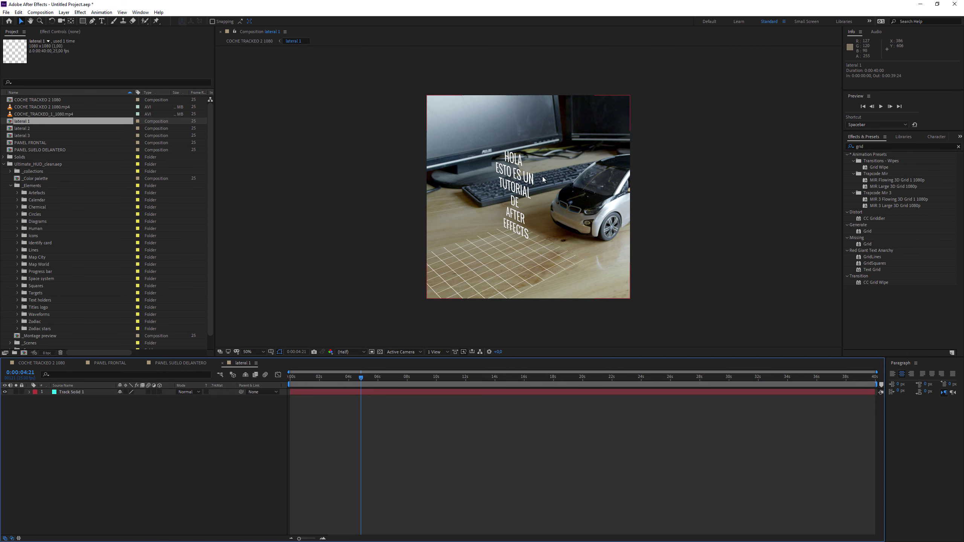
left_click_drag(415, 377, 426, 377)
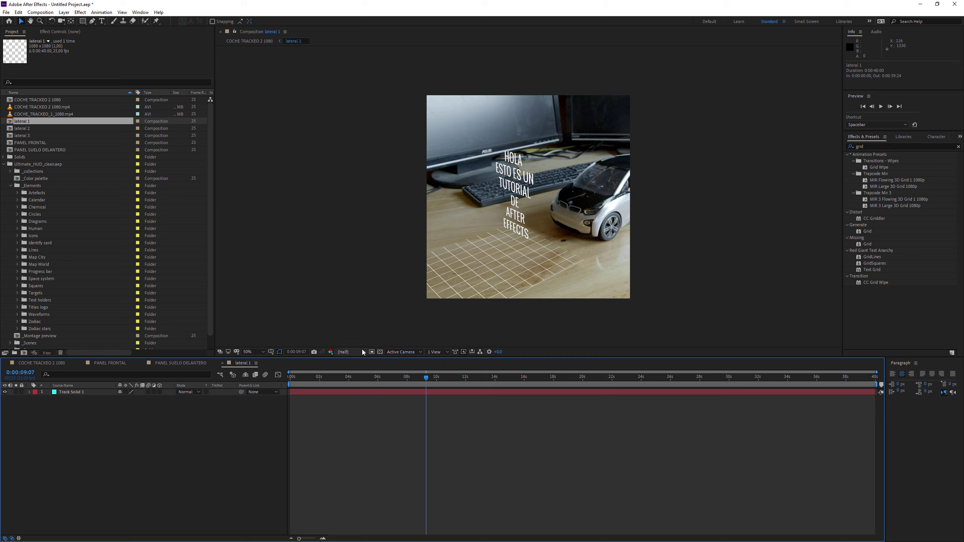
left_click(362, 350)
left_click(359, 366)
left_click(359, 353)
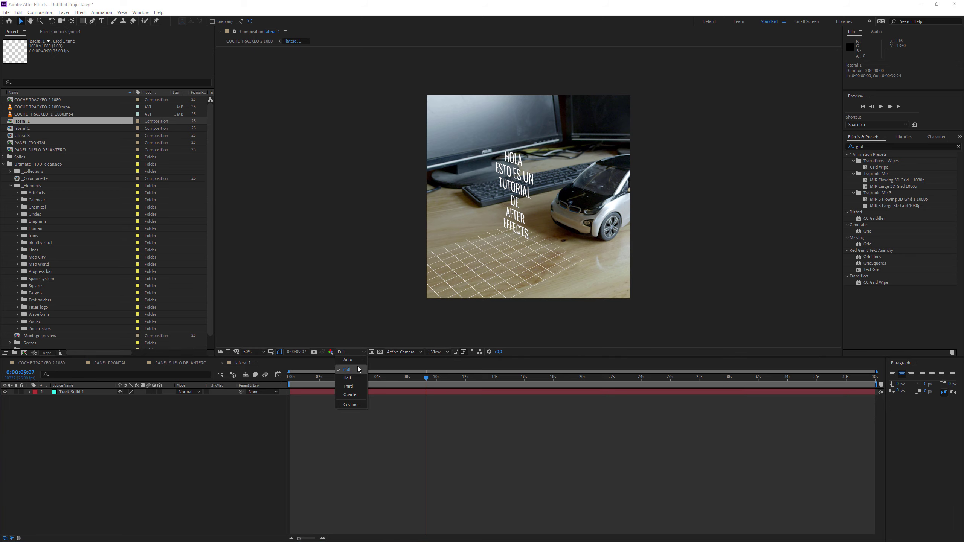
left_click(357, 369)
left_click(361, 353)
left_click(358, 378)
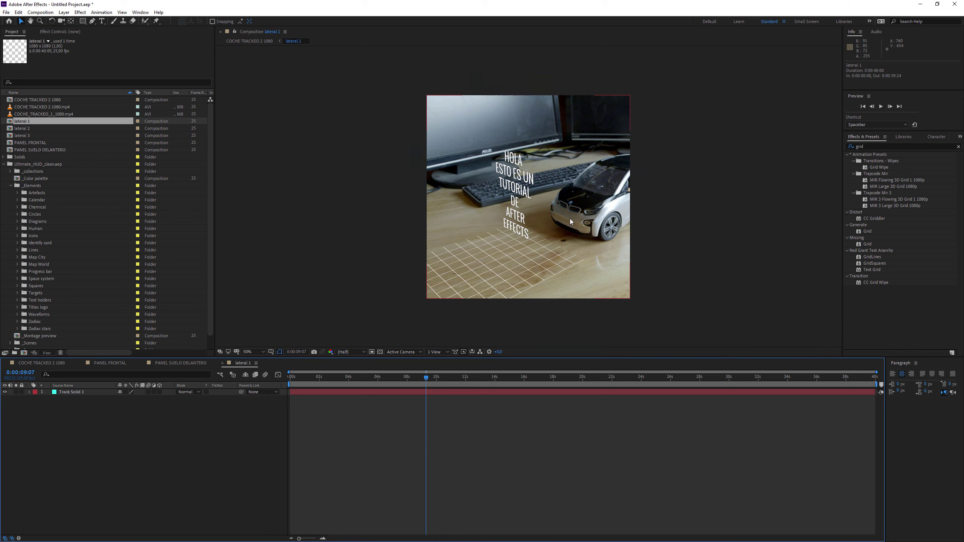
- Zoom the timeline to frame level and back out to the full 40 seconds, ending on the first frame
key("semicolon")
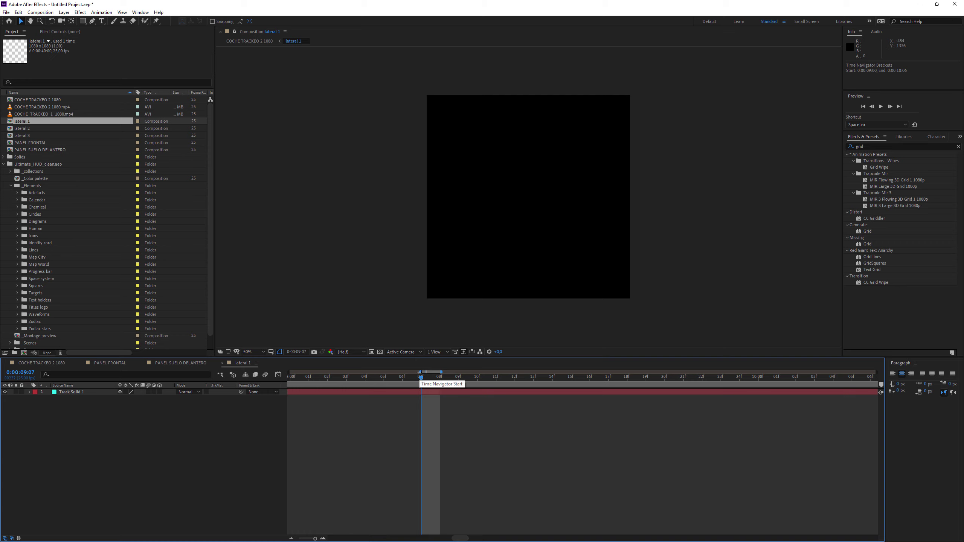
left_click_drag(420, 372, 288, 372)
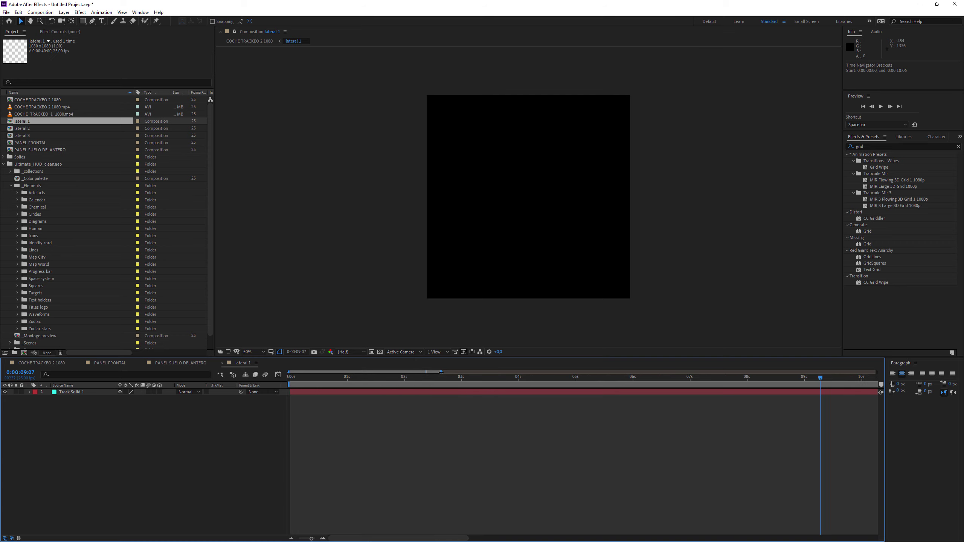
left_click_drag(441, 372, 876, 372)
left_click(406, 378)
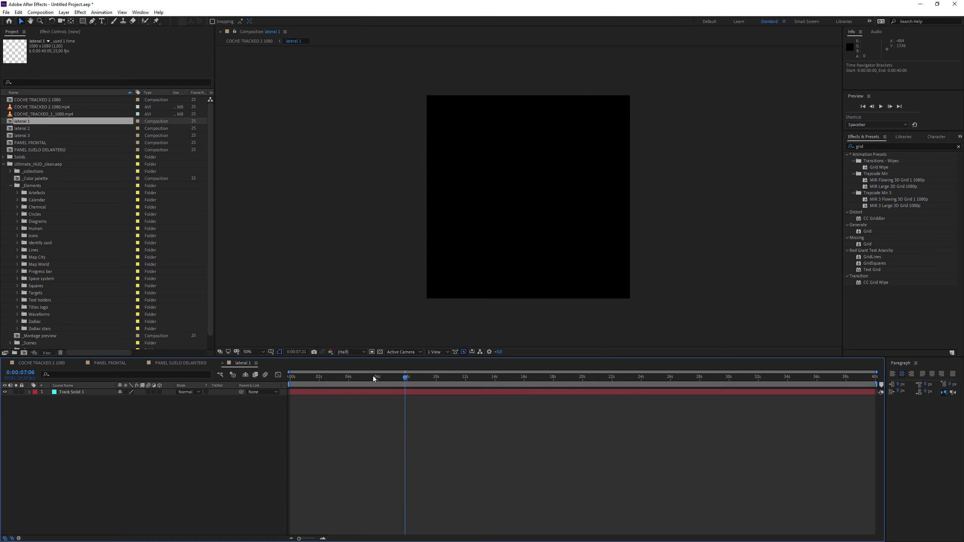
key("Home")
left_click(52, 363)
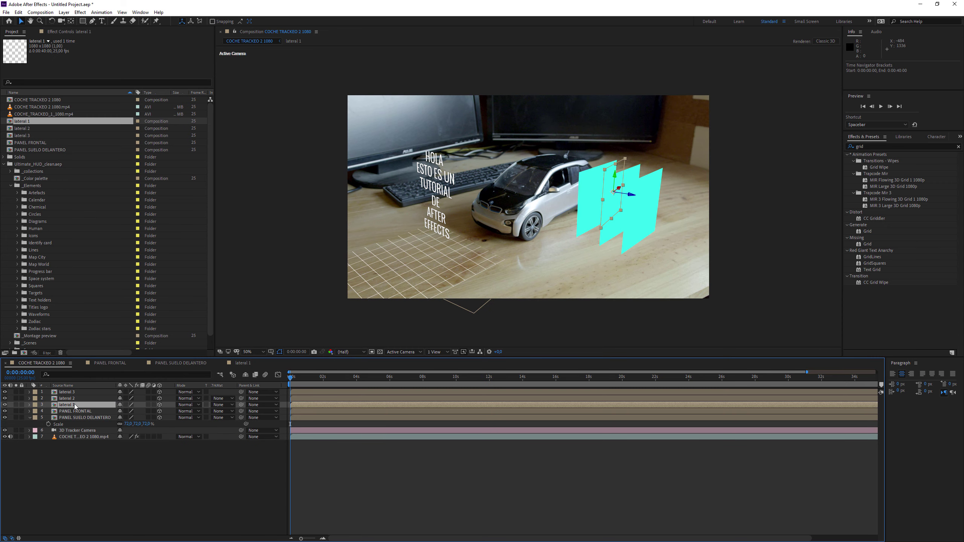
left_click_drag(393, 378, 436, 385)
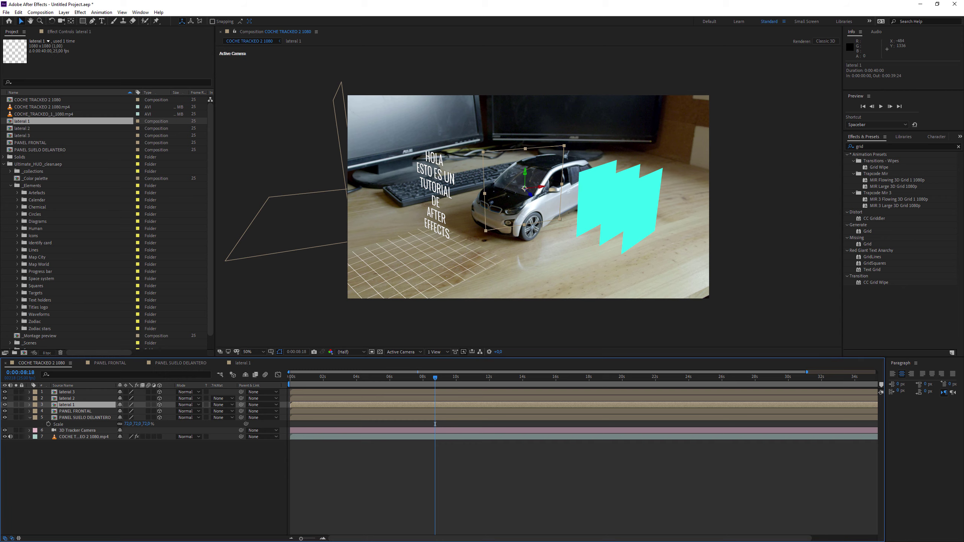
double_click(436, 280)
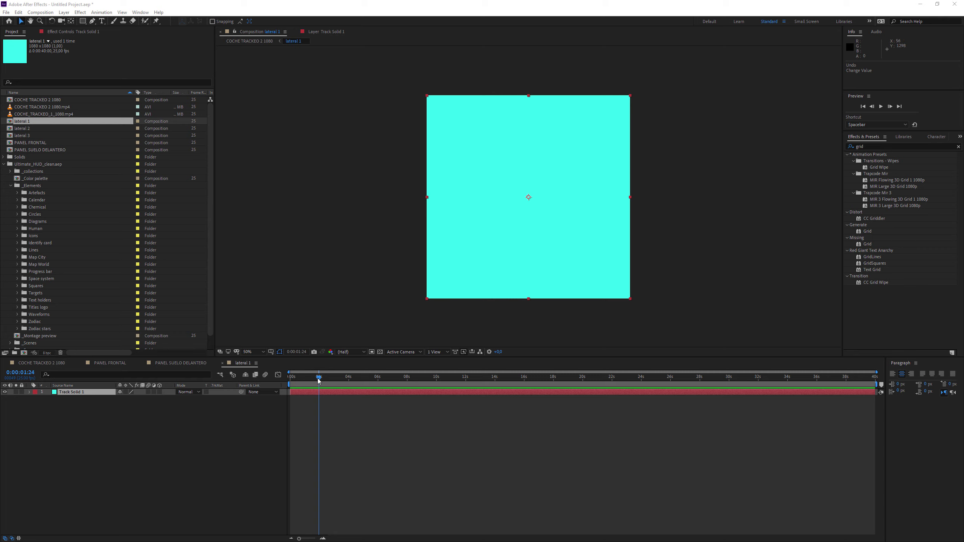
left_click(5, 392)
left_click(4, 392)
left_click(394, 395)
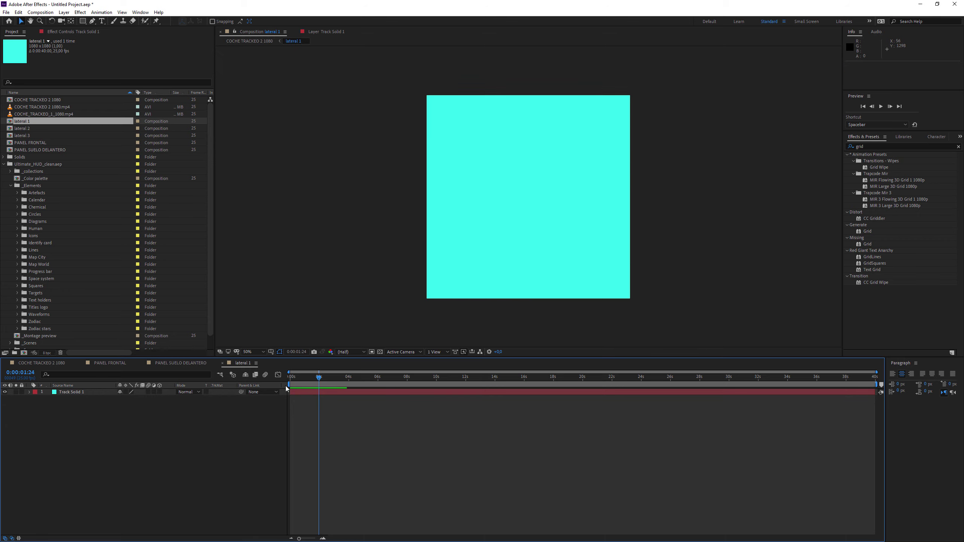
left_click(41, 363)
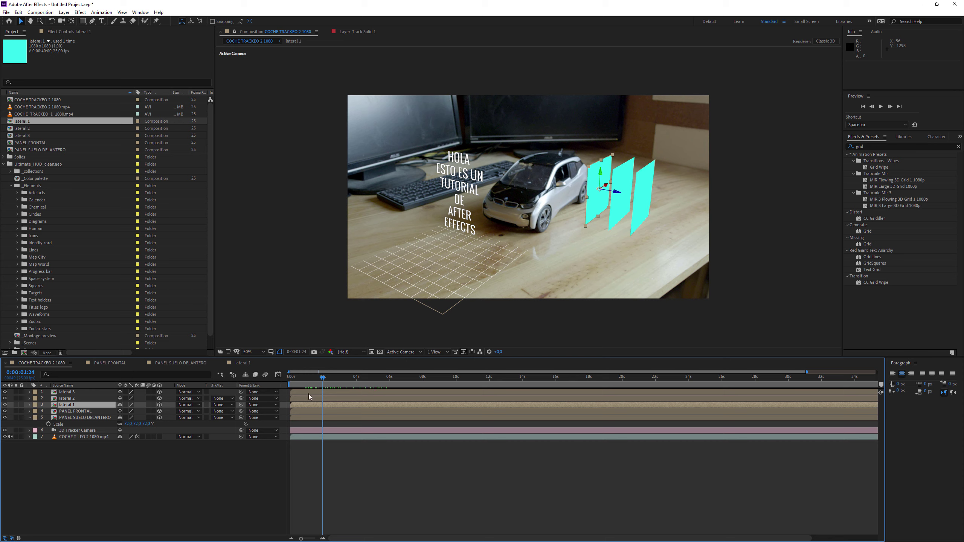
left_click_drag(336, 378, 367, 378)
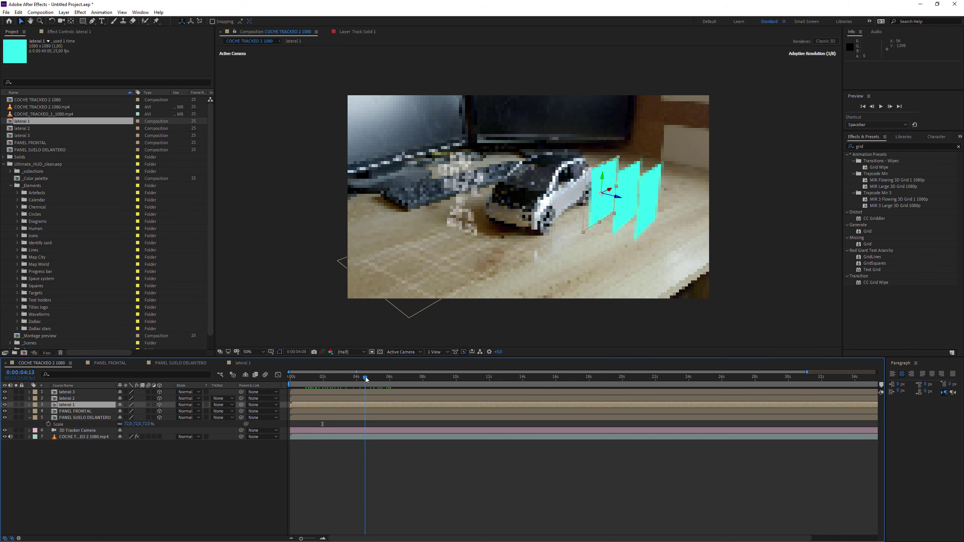
double_click(74, 406)
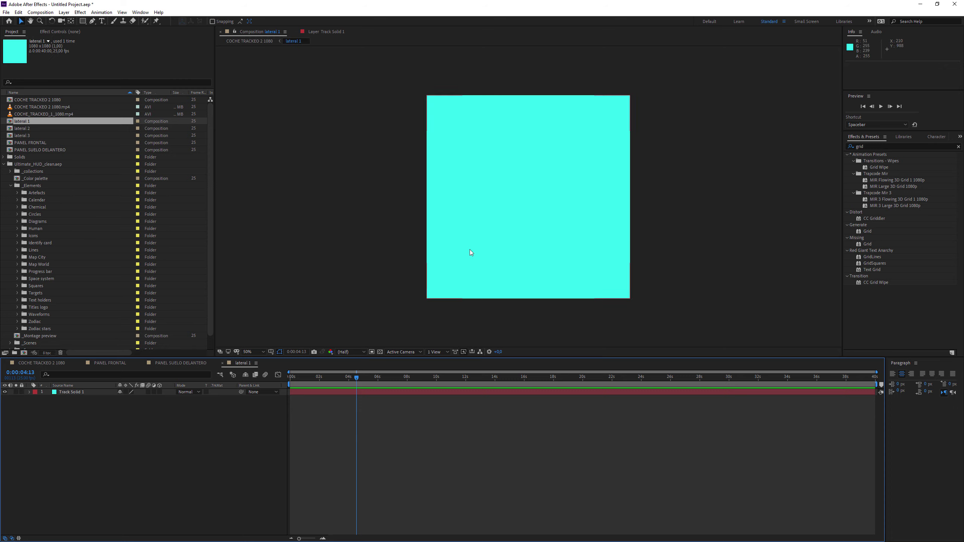
- Widen the lateral 1 composition to 1804 x 1080 in Composition Settings
right_click(395, 433)
left_click(419, 443)
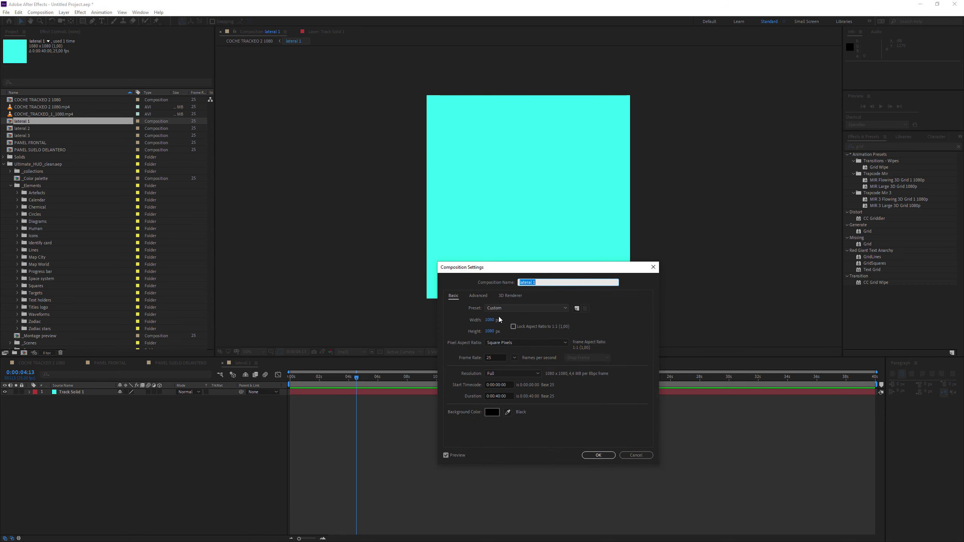
left_click(491, 321)
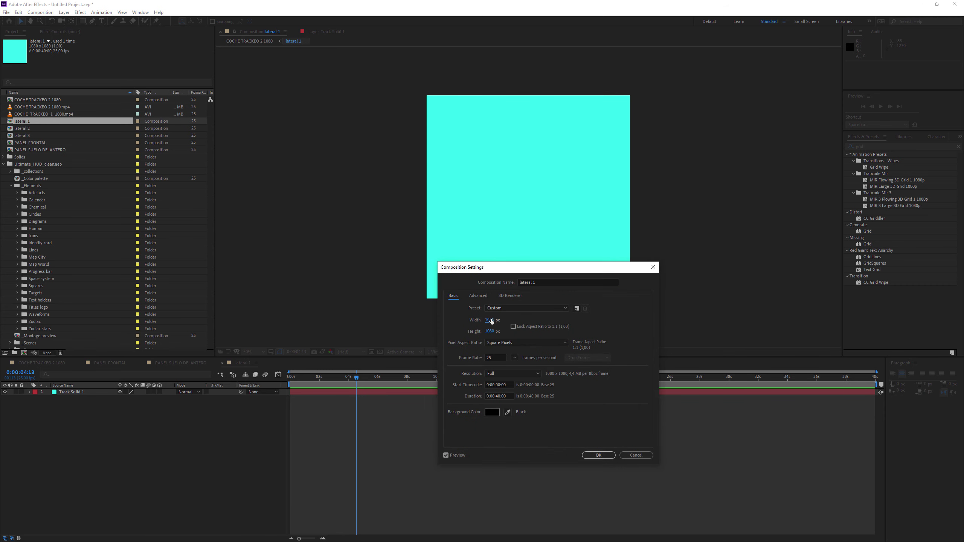
left_click_drag(491, 321, 759, 313)
left_click(598, 455)
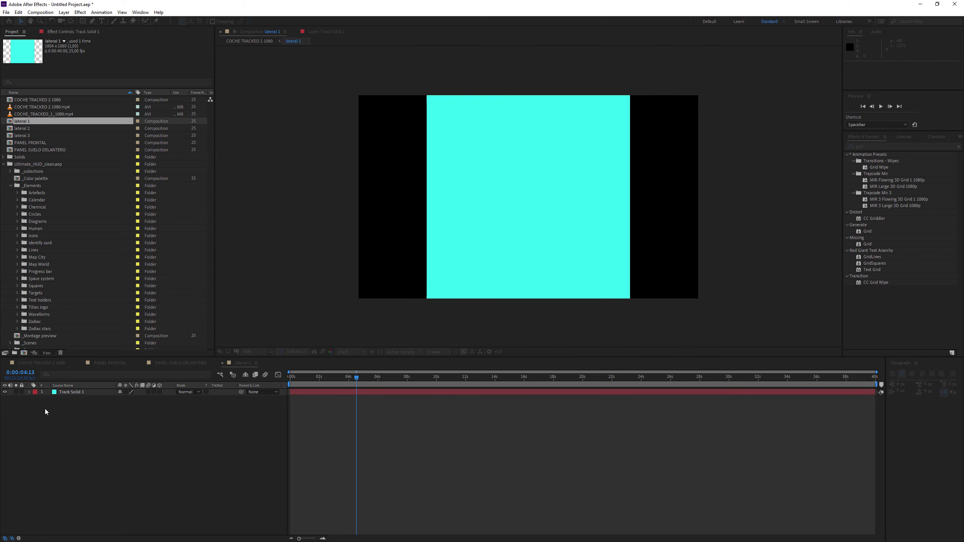
- Hide the cyan Track Solid 1 layer in lateral 1
left_click(5, 392)
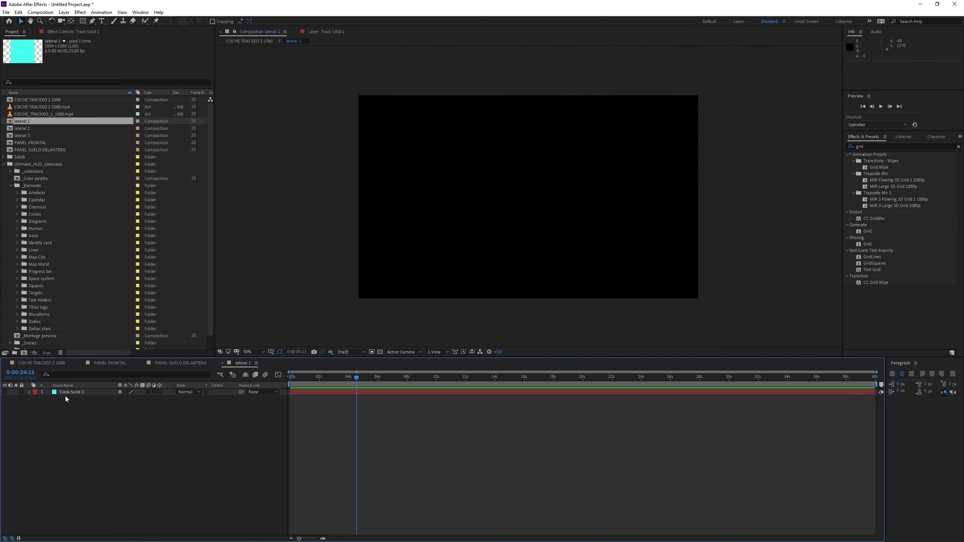
left_click(70, 392)
left_click(5, 392)
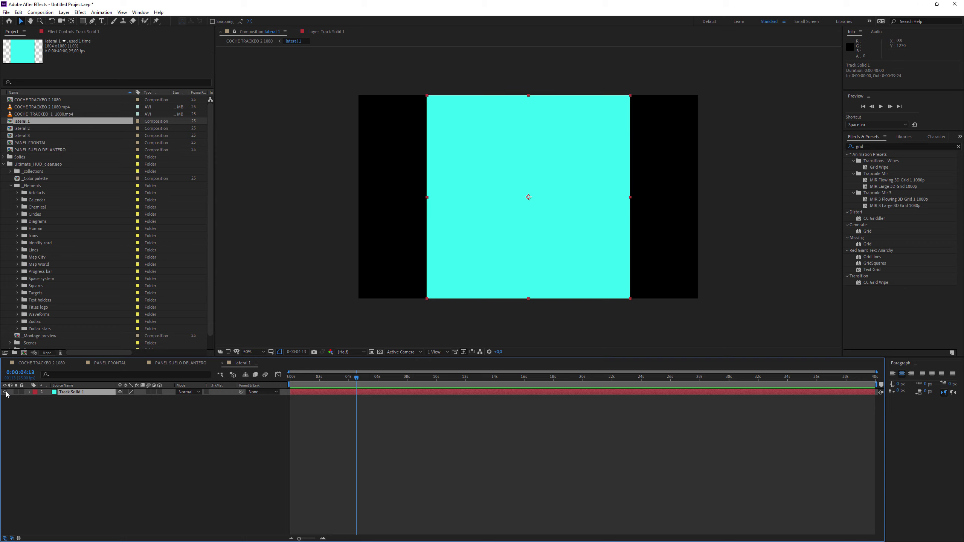
left_click(5, 392)
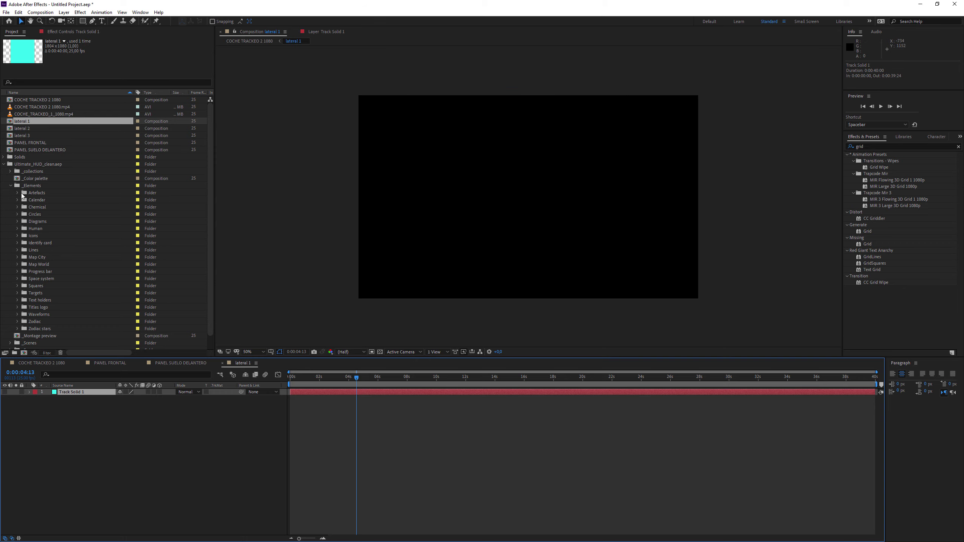
- Open the Graph 07 composition from the Diagrams folder and scrub forward to see it
left_click(17, 221)
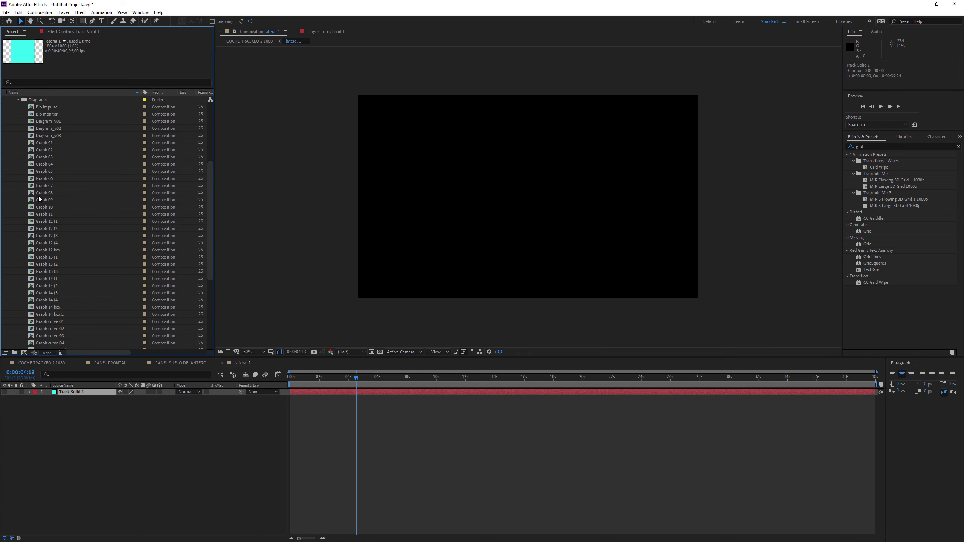
left_click(46, 187)
double_click(45, 188)
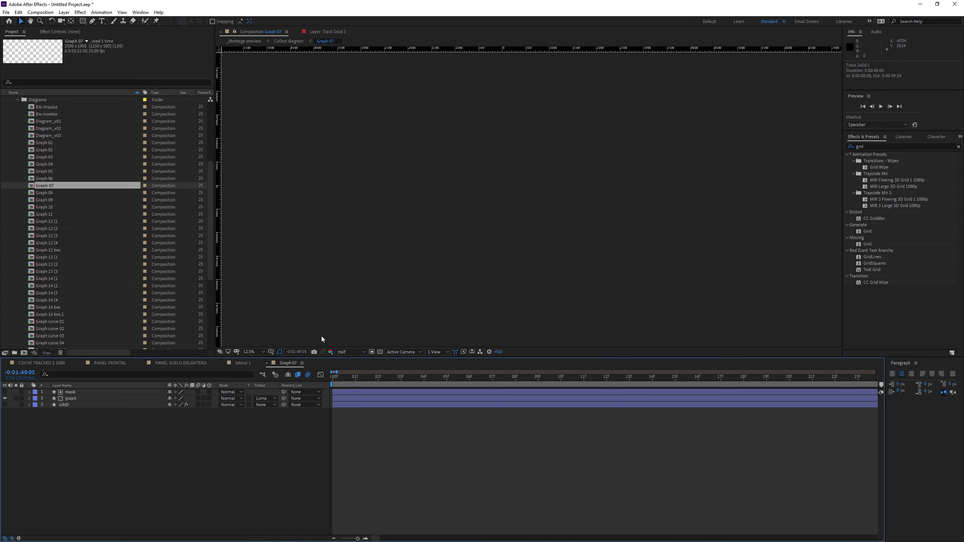
left_click_drag(354, 376, 379, 376)
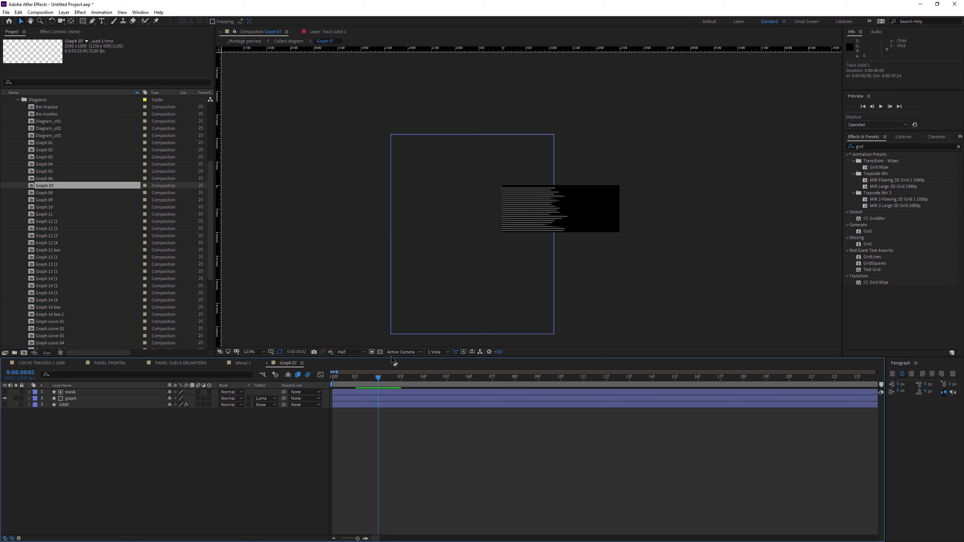
- Preview the Graph 11 bar chart animation, then drag Graph 11 into lateral 1
double_click(44, 214)
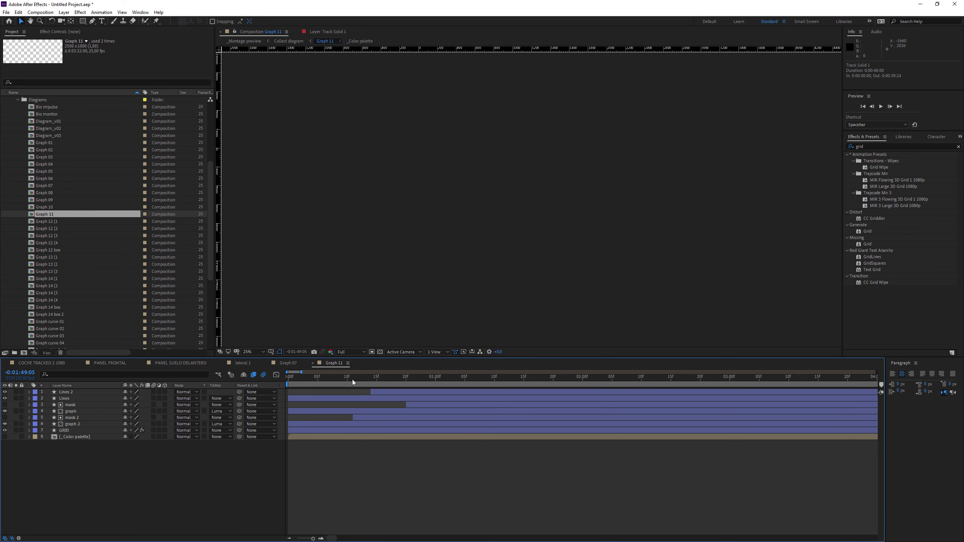
left_click(324, 377)
key("space")
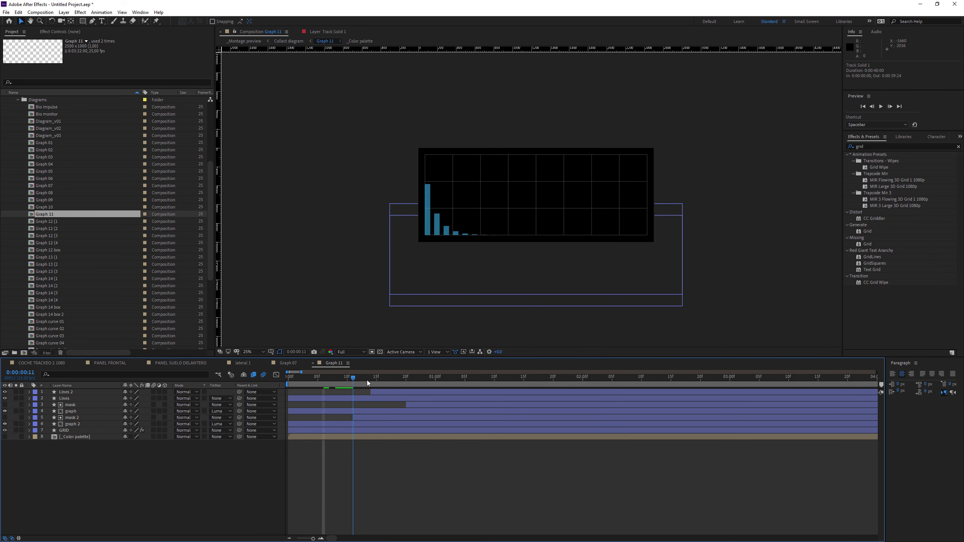
left_click(459, 385)
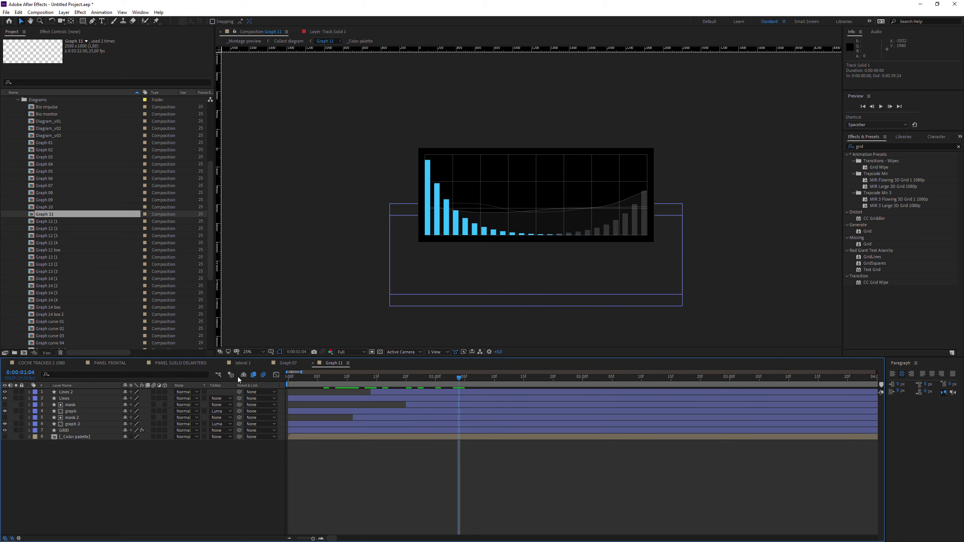
left_click(236, 363)
left_click_drag(51, 216, 542, 189)
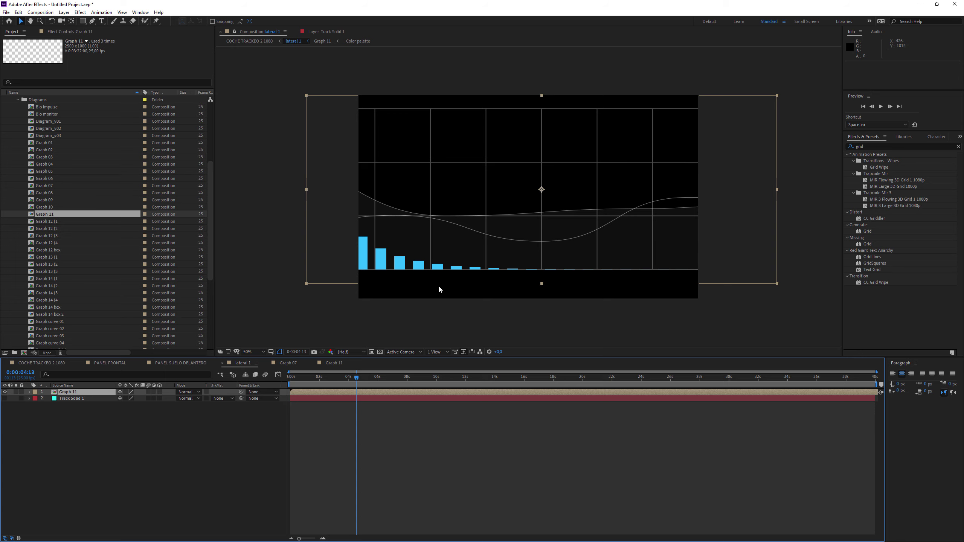
- Scale Graph 11 down to 66%, nudge it into place, and return to COCHE TRACKEO 2 1080
key("s")
left_click_drag(139, 399, 127, 401)
left_click_drag(605, 211, 595, 215)
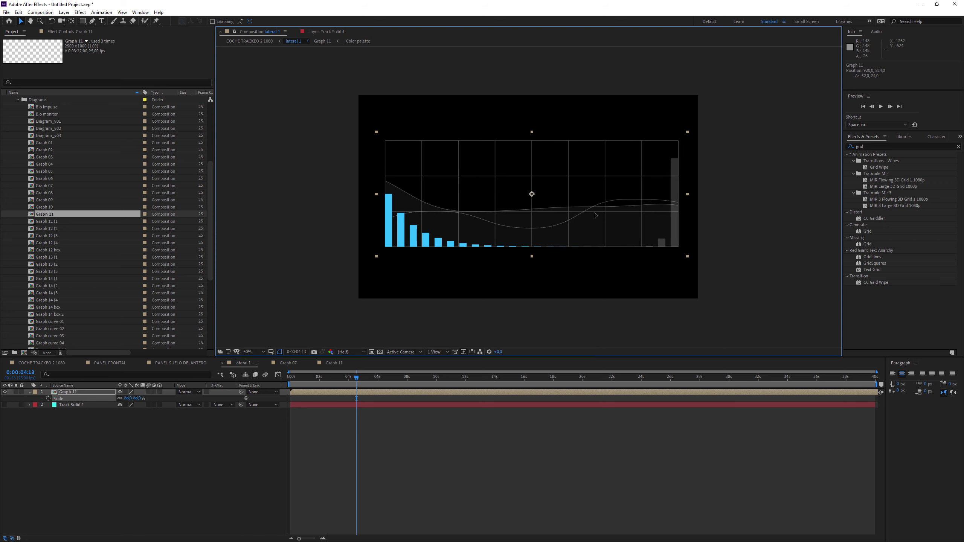
left_click(381, 352)
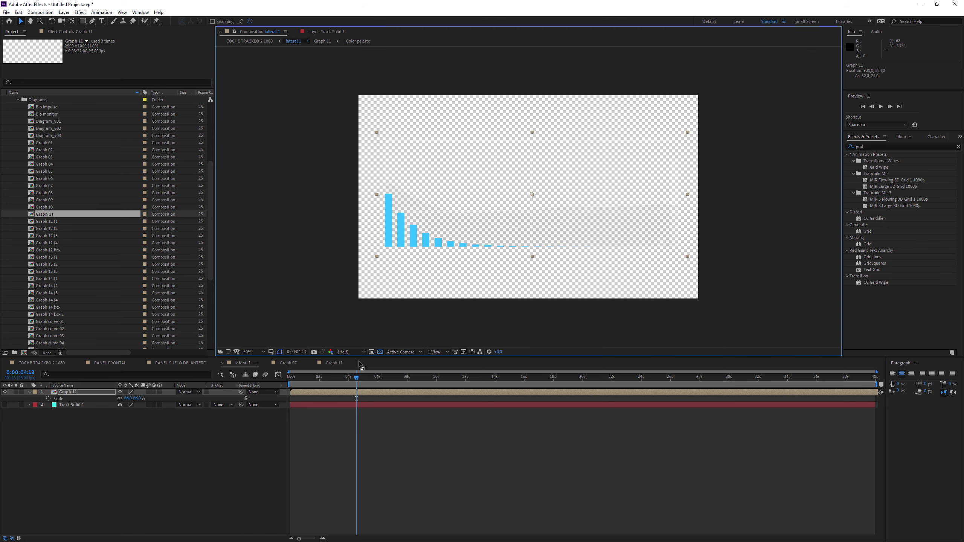
left_click(379, 353)
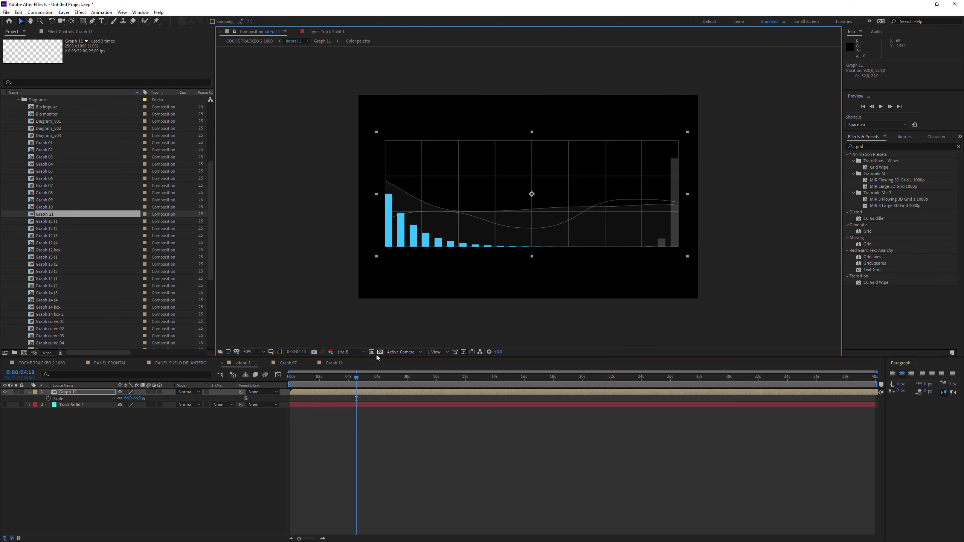
left_click(54, 365)
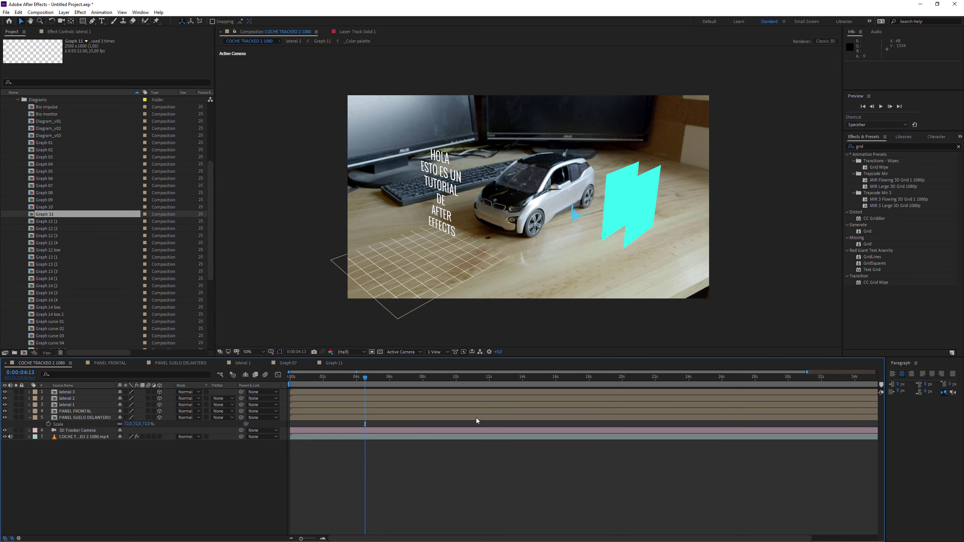
- Open the lateral 2 precomp and widen it to 2094 x 1080 in Composition Settings
left_click(69, 400)
double_click(70, 400)
right_click(405, 445)
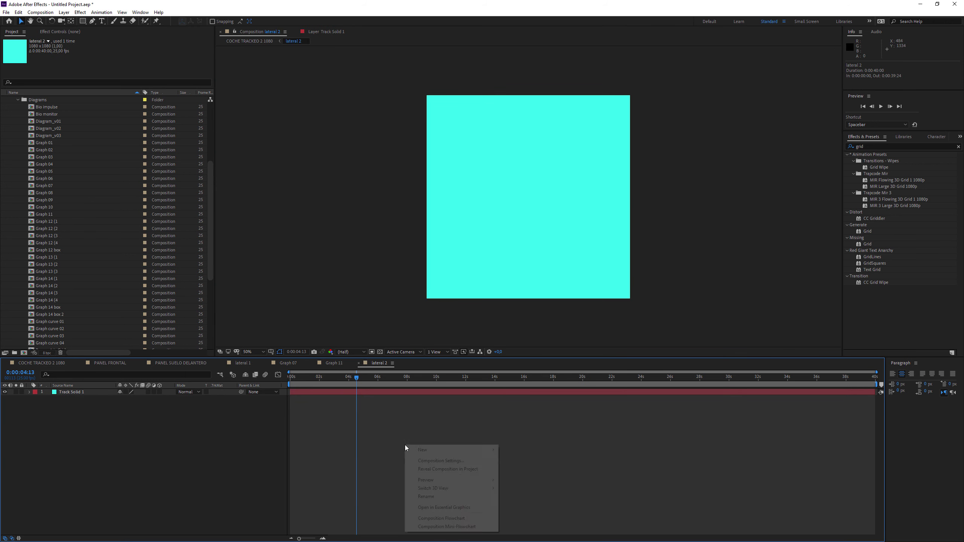
left_click(431, 459)
left_click_drag(492, 321, 797, 316)
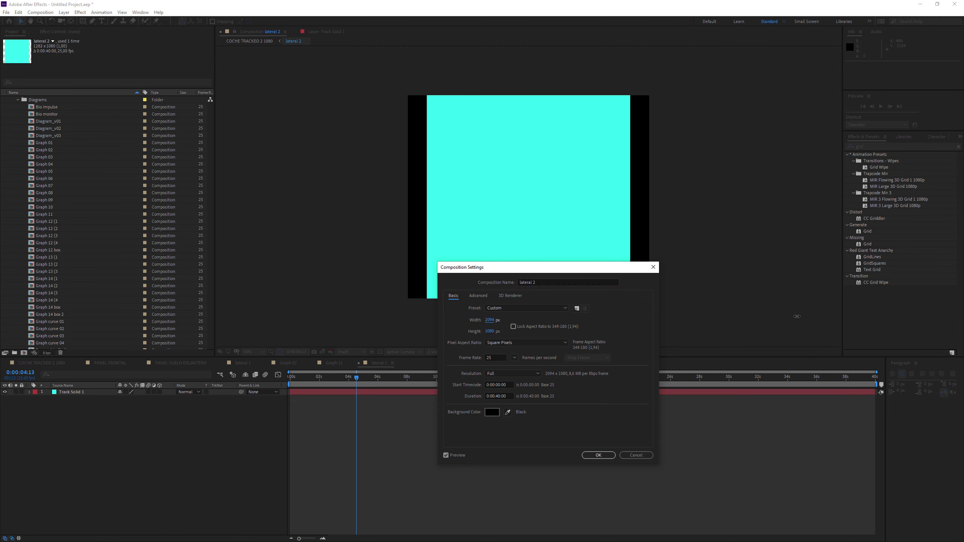
left_click(596, 456)
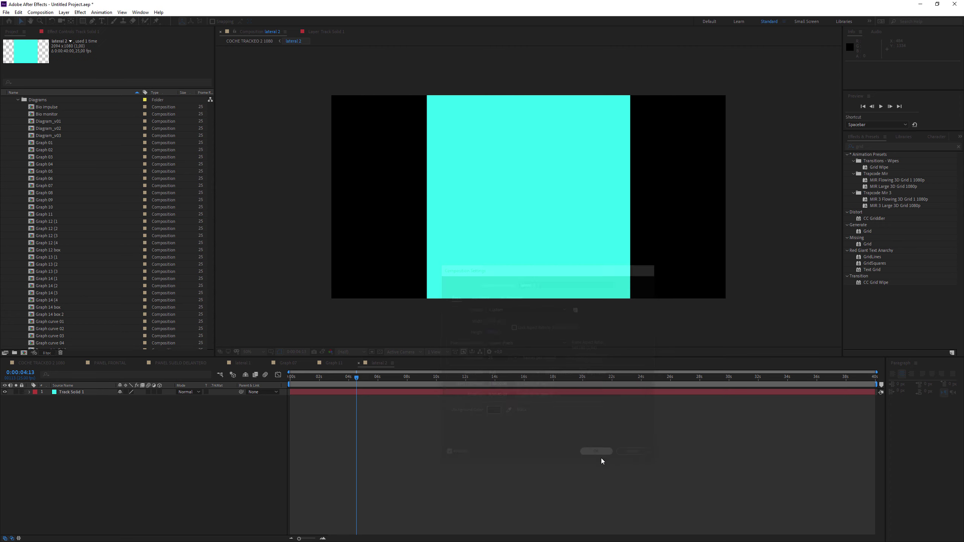
- Hide lateral 2's cyan Track Solid 1 layer and collapse the Diagrams folder
left_click(5, 393)
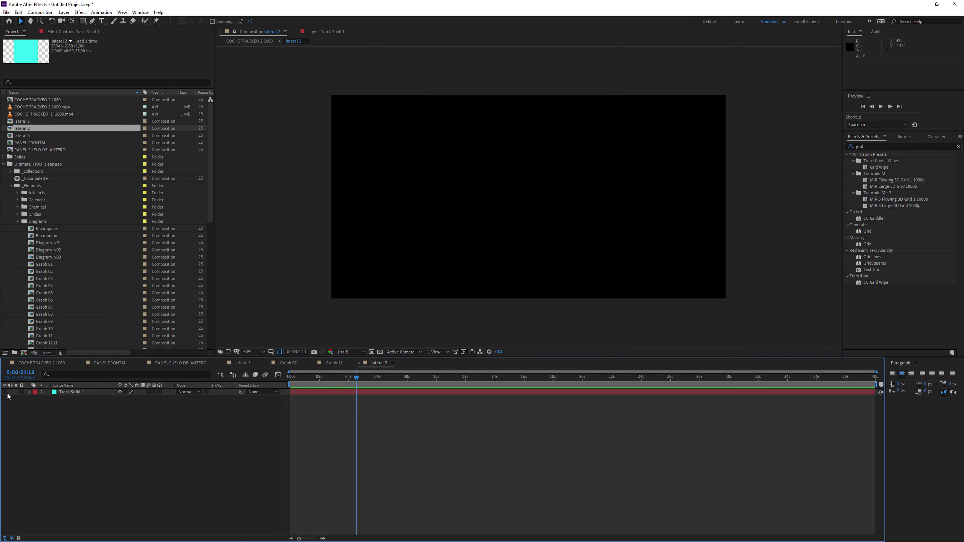
left_click(69, 395)
scroll(99, 296, "down", 5)
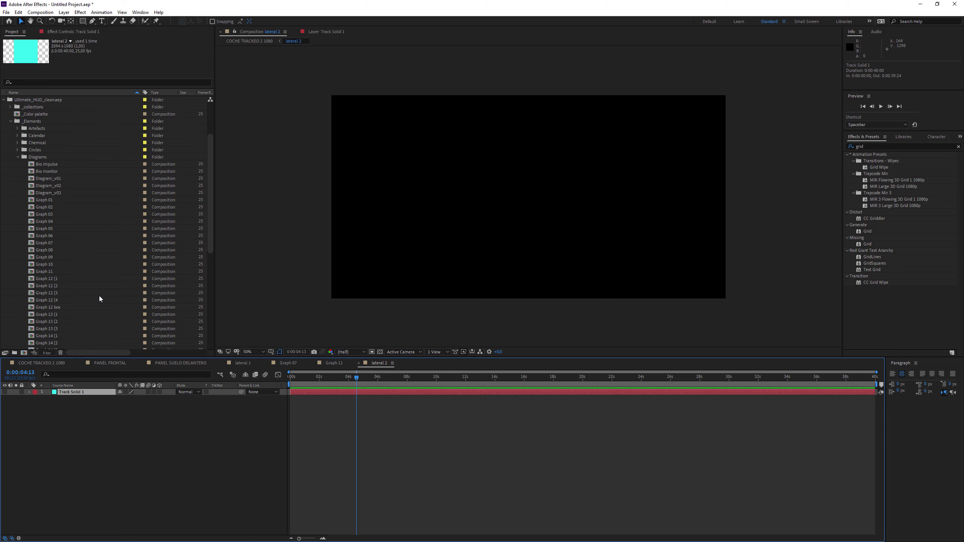
scroll(100, 295, "down", 4)
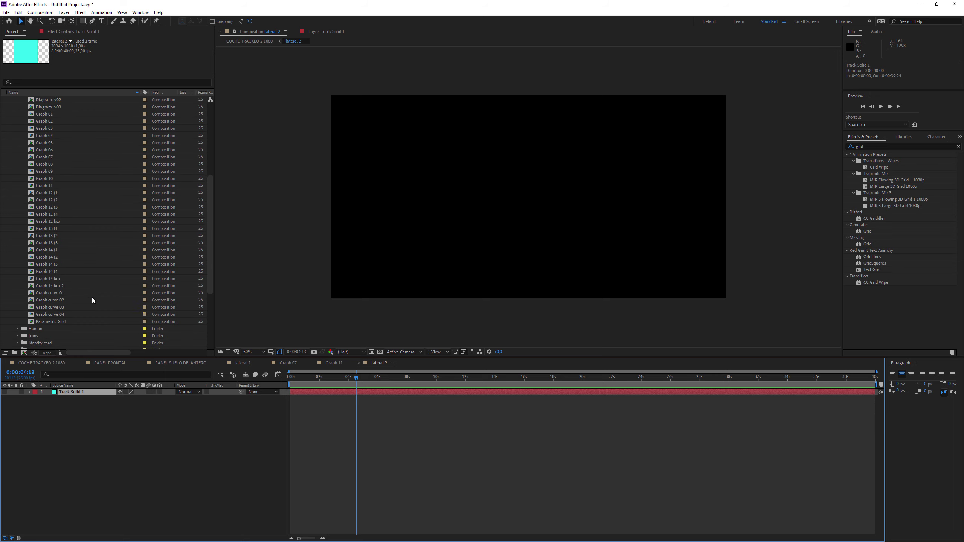
scroll(92, 298, "up", 5)
left_click(17, 135)
scroll(17, 144, "up", 4)
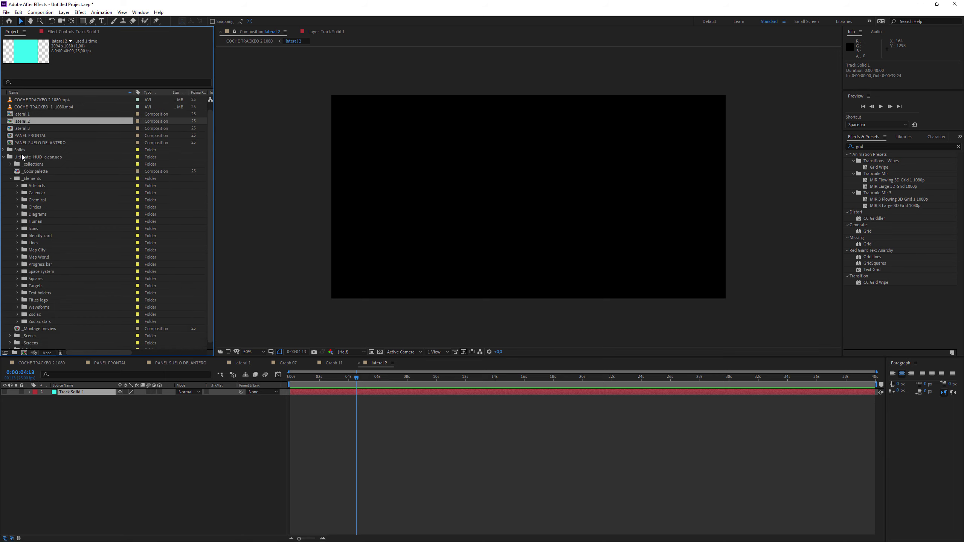
- Drag Formula_02, Formula_06 and Formula_13 from the Chemical folder into lateral 2
left_click(17, 200)
left_click_drag(43, 207, 413, 139)
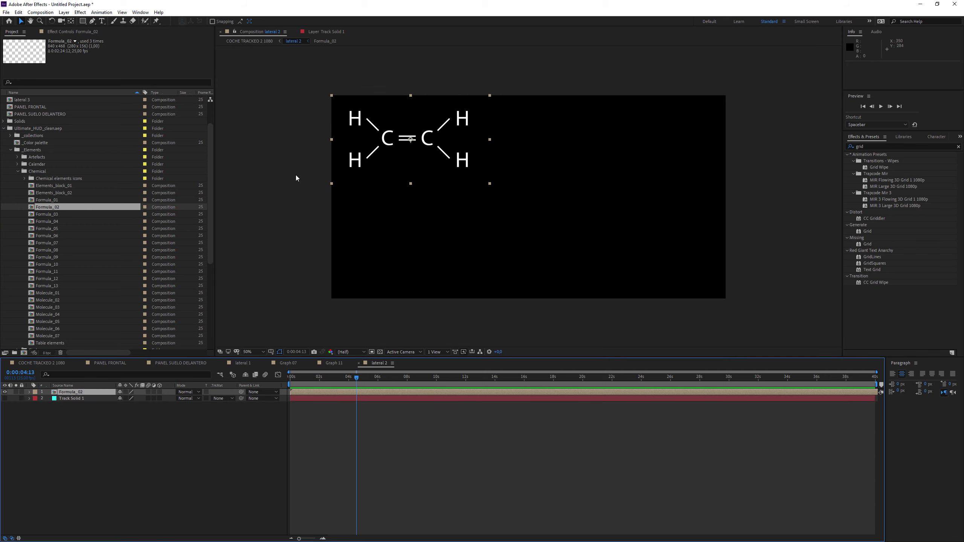
left_click_drag(42, 233, 648, 164)
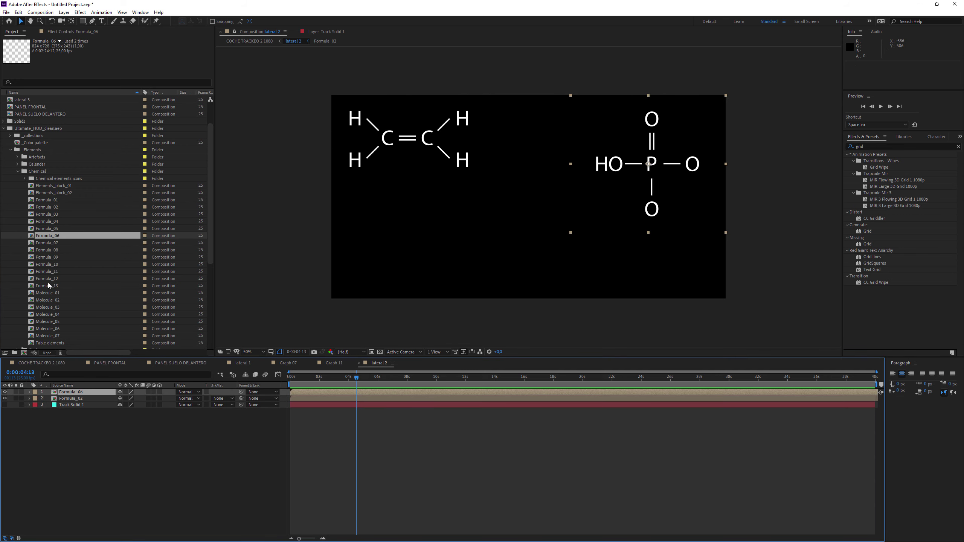
left_click_drag(64, 285, 452, 208)
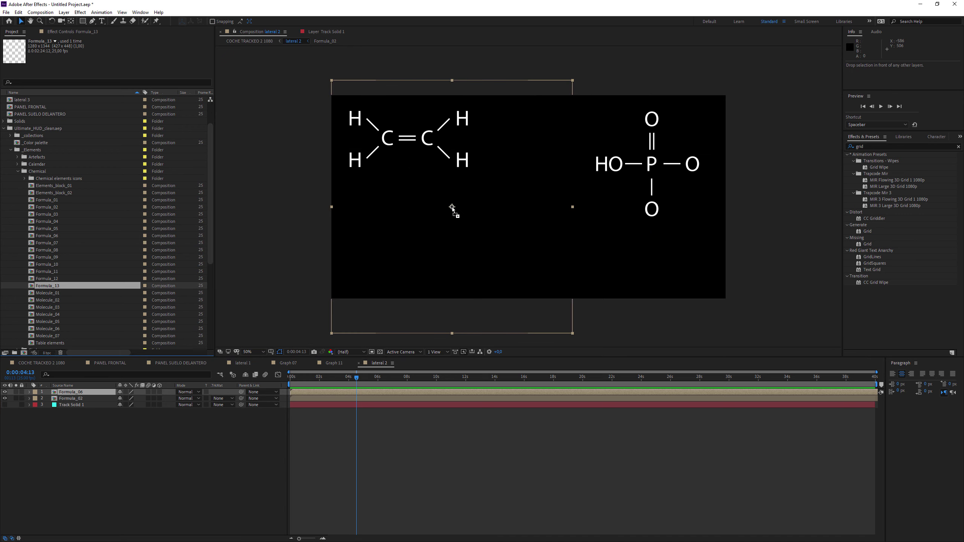
- Resize Formula_13 to about half size, move it down and right, then return to the car composition
left_click_drag(572, 81, 511, 143)
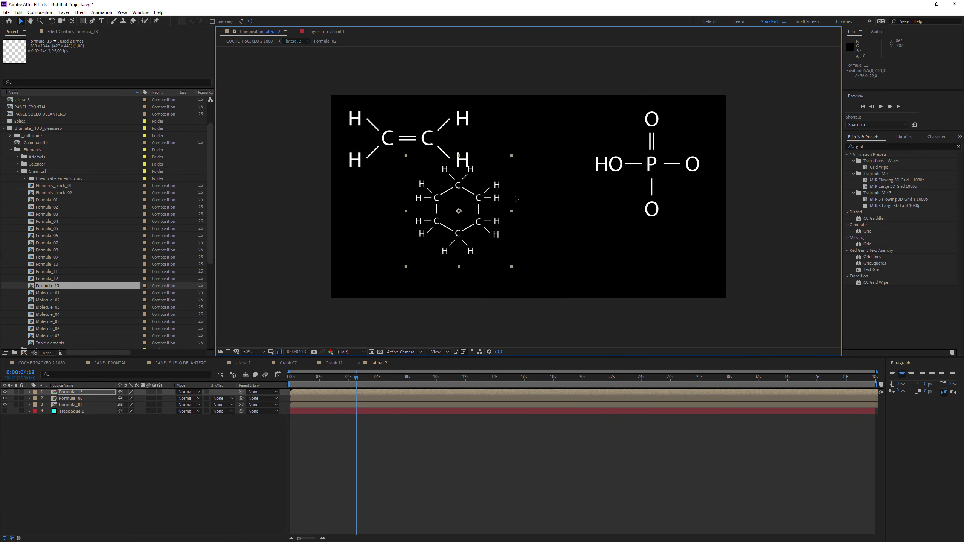
left_click_drag(488, 183, 549, 205)
left_click_drag(460, 284, 452, 292)
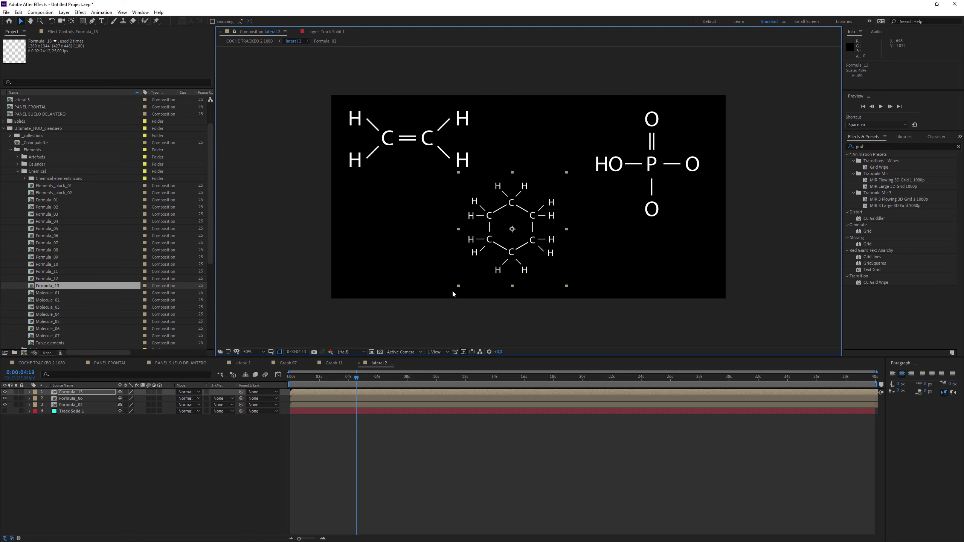
left_click_drag(296, 380, 329, 381)
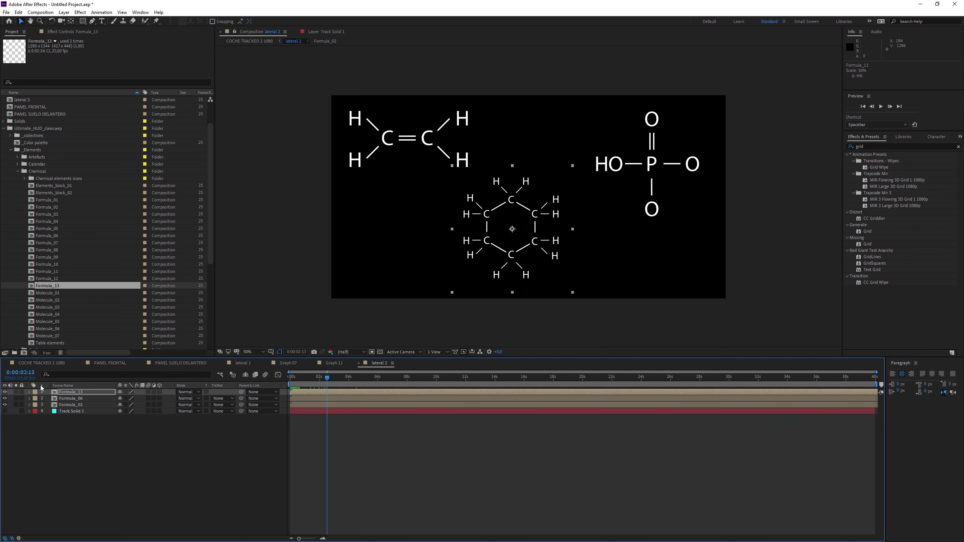
left_click(49, 363)
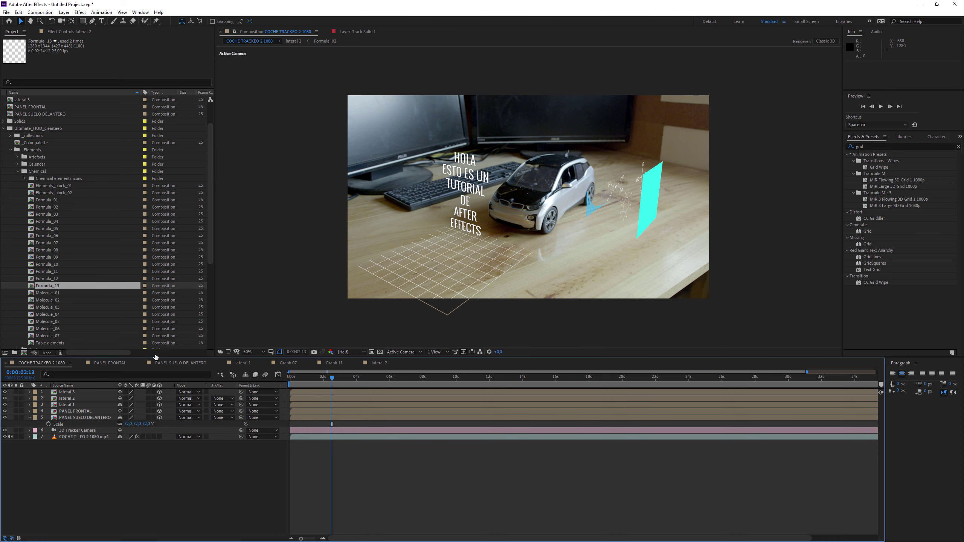
- Open the lateral 3 precomp and widen it to 1634 px in Composition Settings
double_click(67, 394)
right_click(425, 457)
left_click(449, 471)
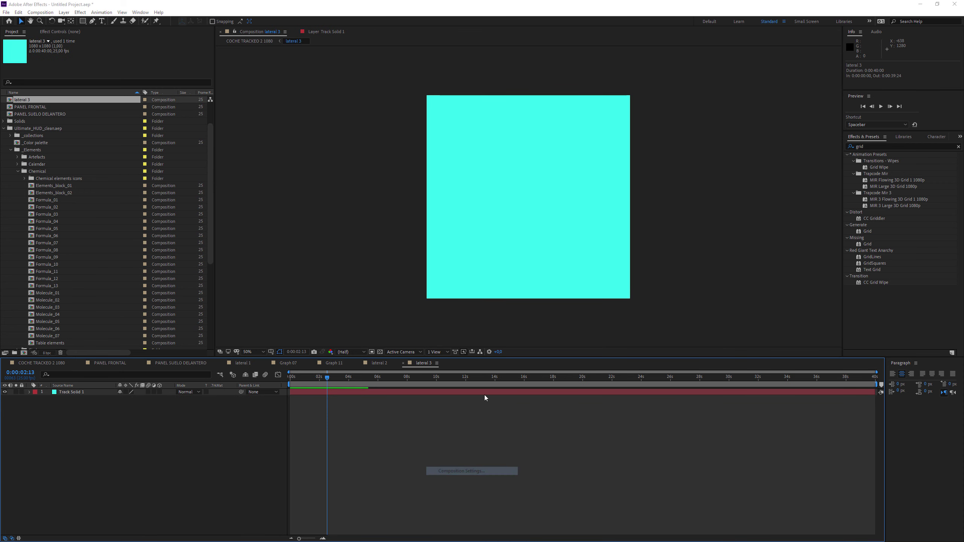
left_click_drag(490, 320, 608, 479)
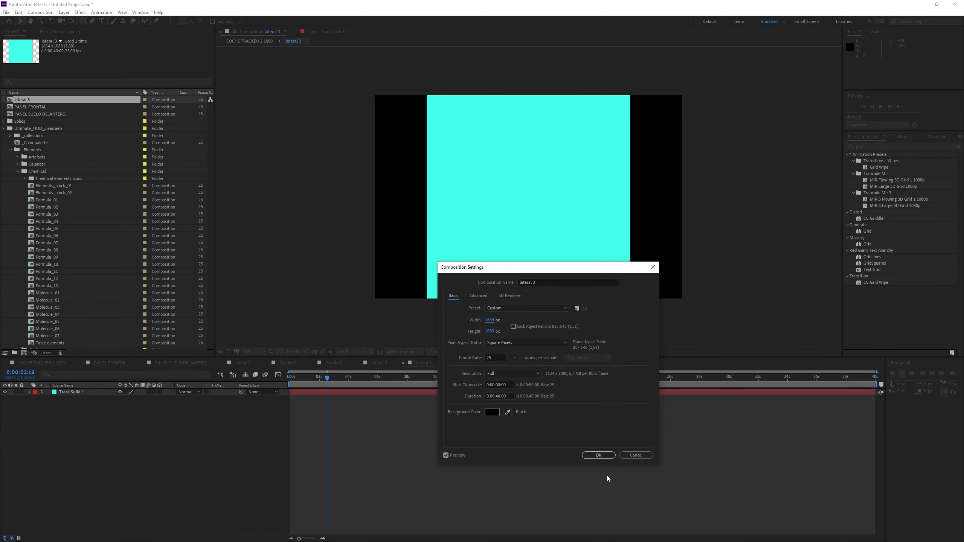
left_click(598, 455)
- Hide lateral 3's cyan Track Solid 1 layer and collapse the Chemical folder
left_click(436, 393)
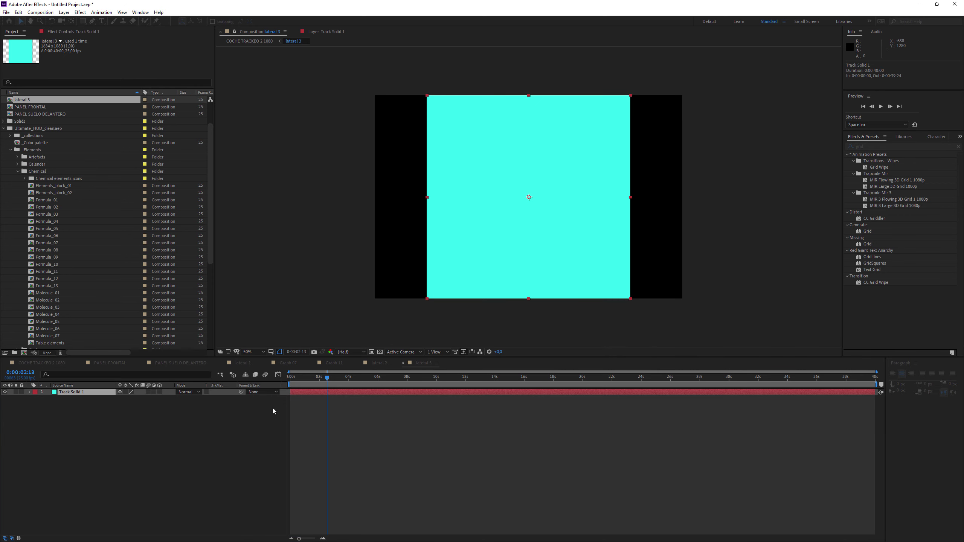
left_click(5, 393)
scroll(97, 280, "down", 3)
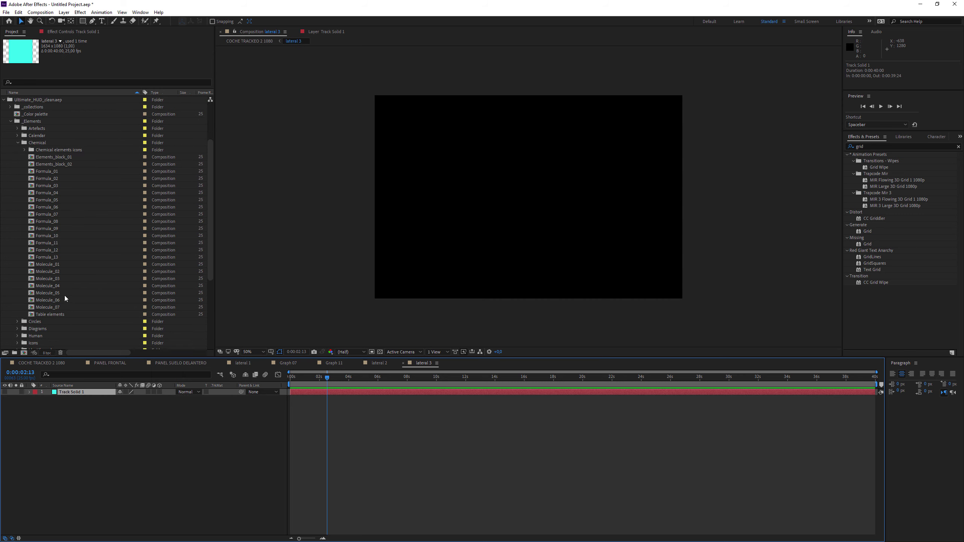
left_click(17, 141)
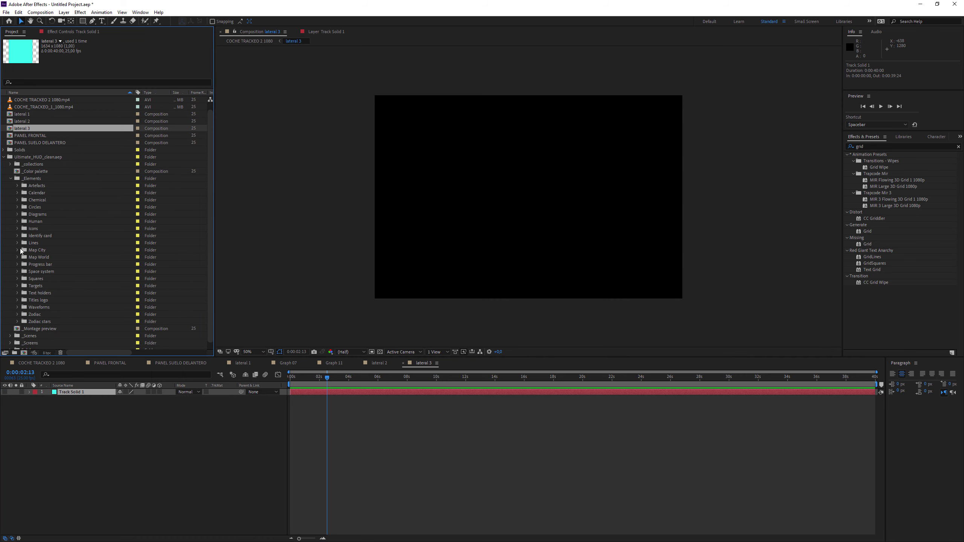
- Add World map for spere to lateral 3, scale it to about 57%, centre it, and return to the parent
left_click(17, 258)
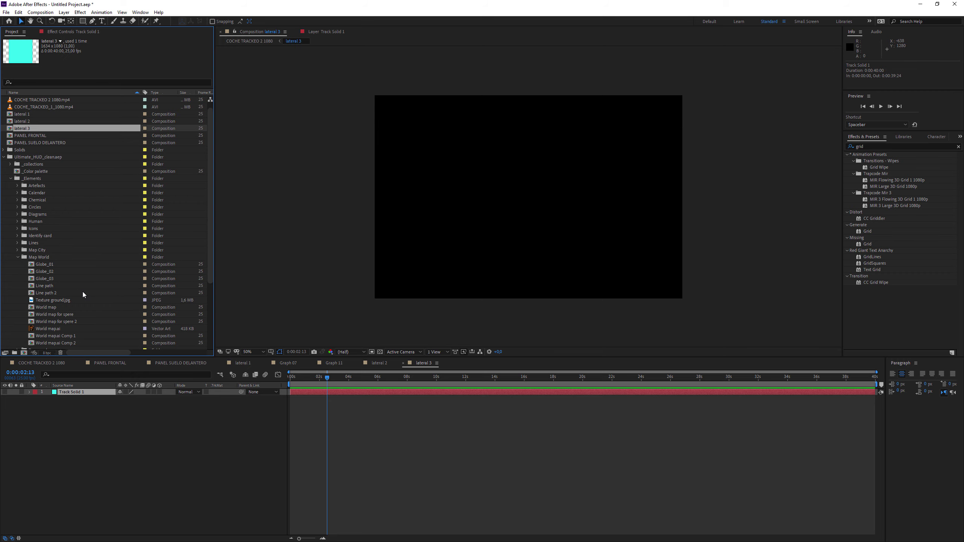
scroll(83, 292, "down", 1)
left_click(61, 295)
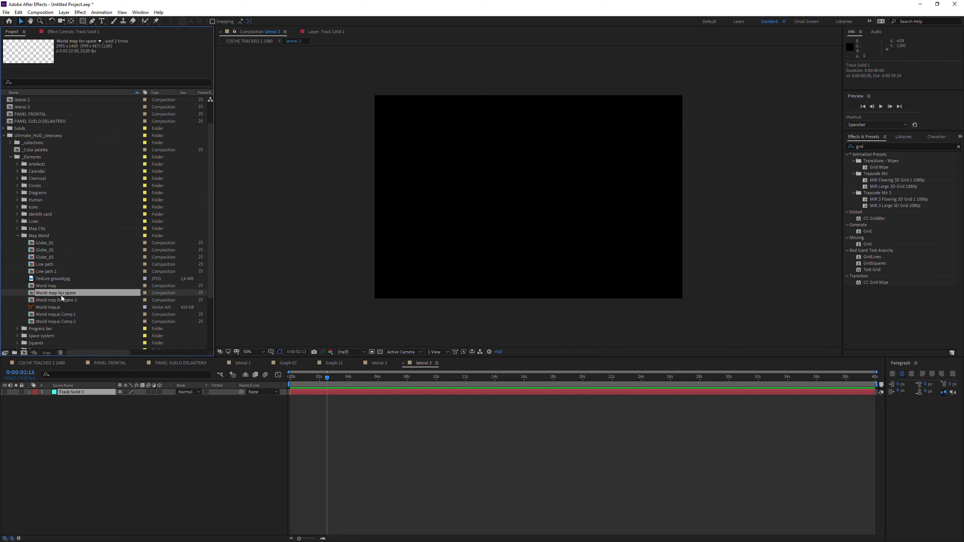
mouse_move(61, 296)
left_mouse_down()
mouse_move(450, 244)
mouse_move(543, 206)
left_mouse_up()
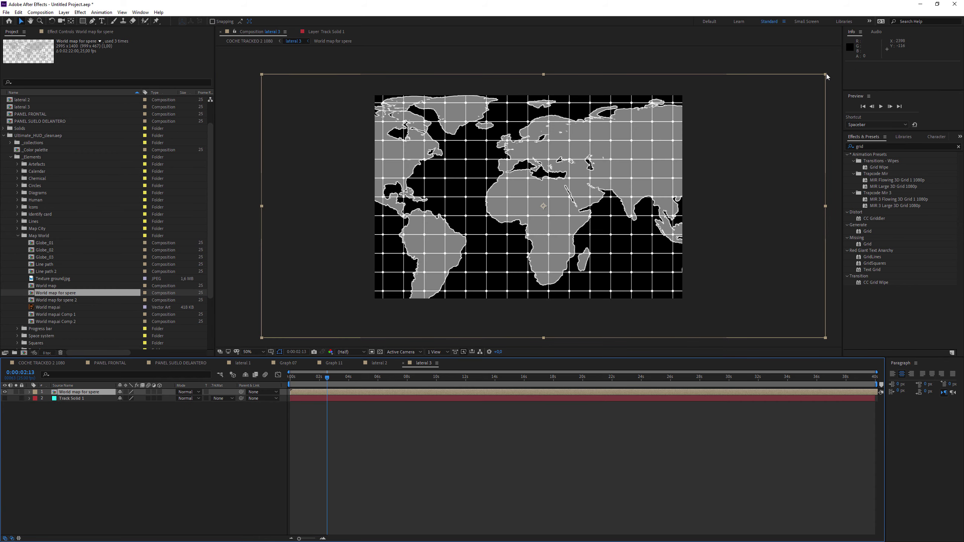
left_click_drag(826, 74, 692, 129)
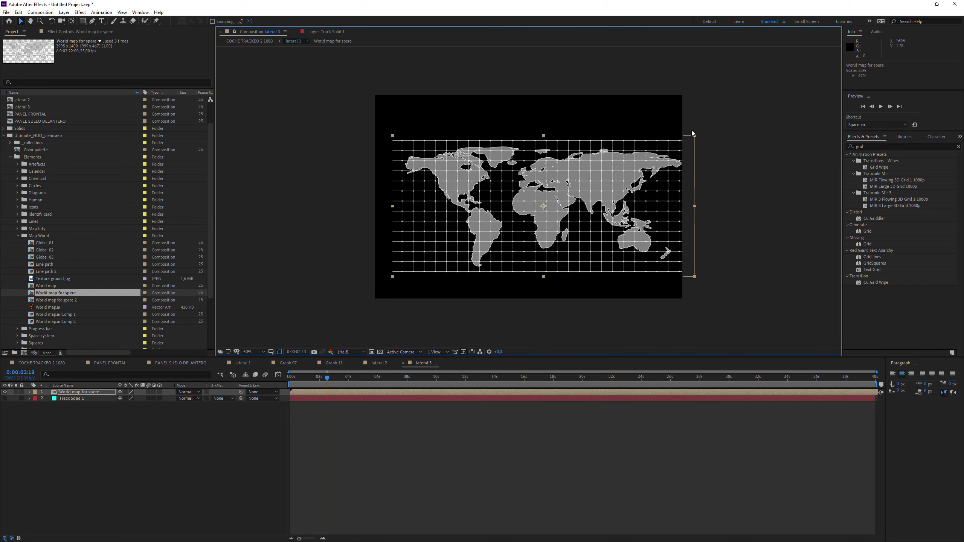
left_click_drag(635, 211, 624, 200)
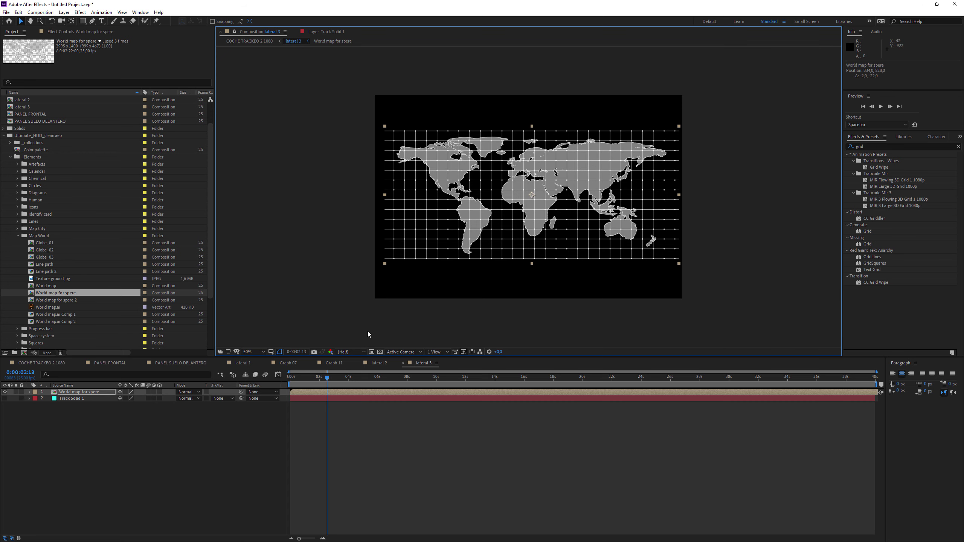
key("shift+Escape")
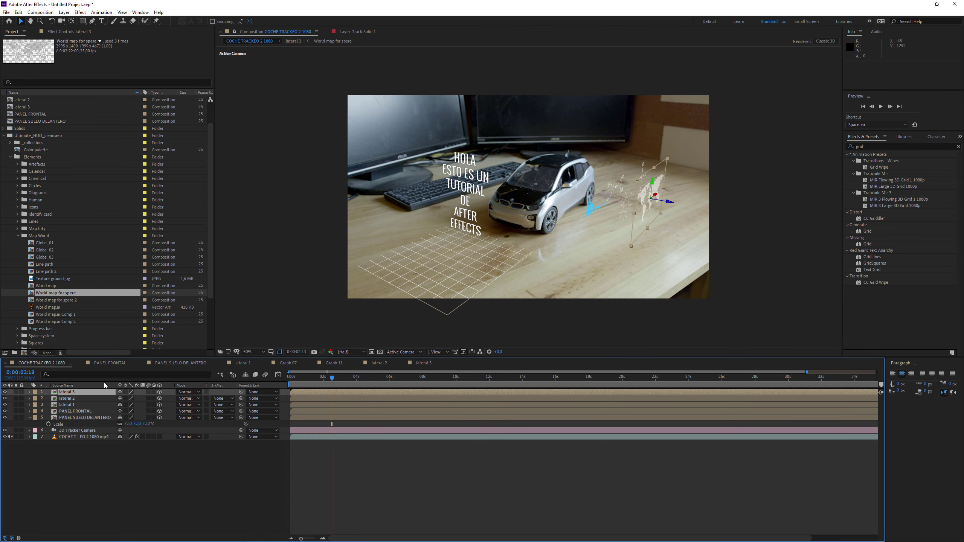
mouse_move(376, 377)
left_mouse_down()
mouse_move(495, 378)
mouse_move(422, 383)
mouse_move(442, 381)
left_mouse_up()
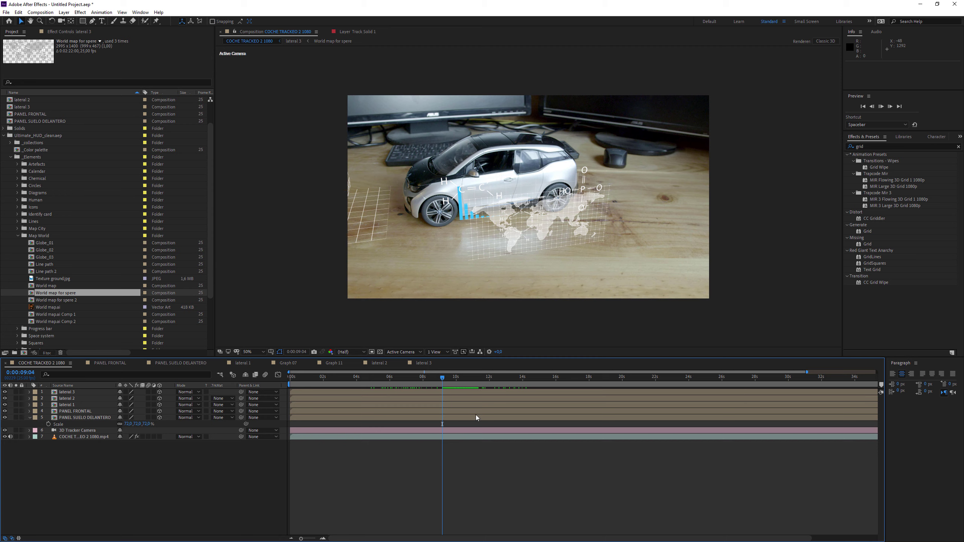
left_click_drag(453, 377, 557, 377)
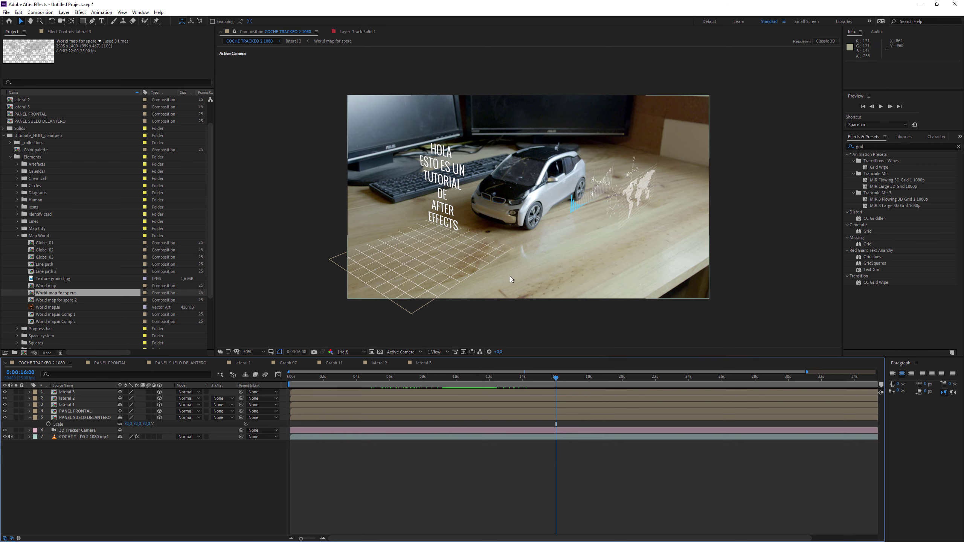
left_click(456, 188)
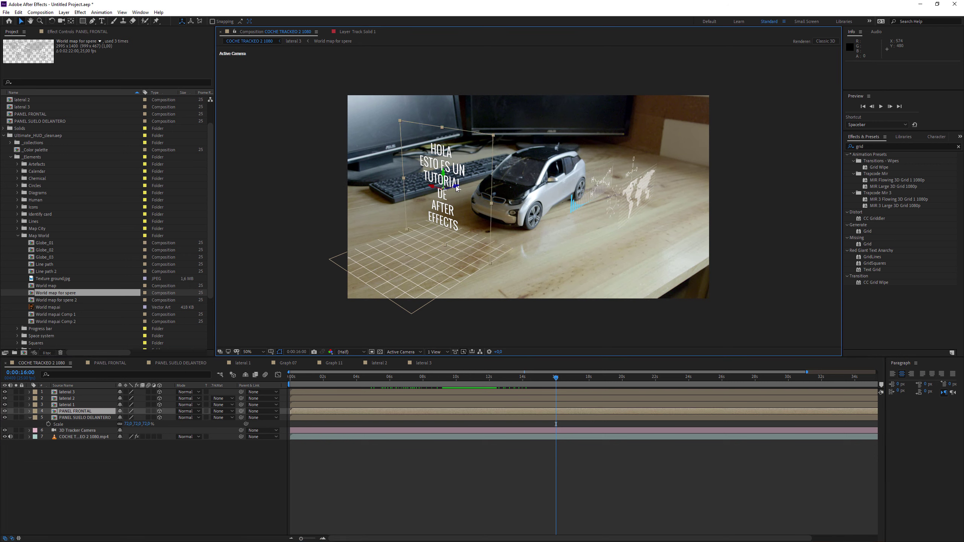
double_click(460, 179)
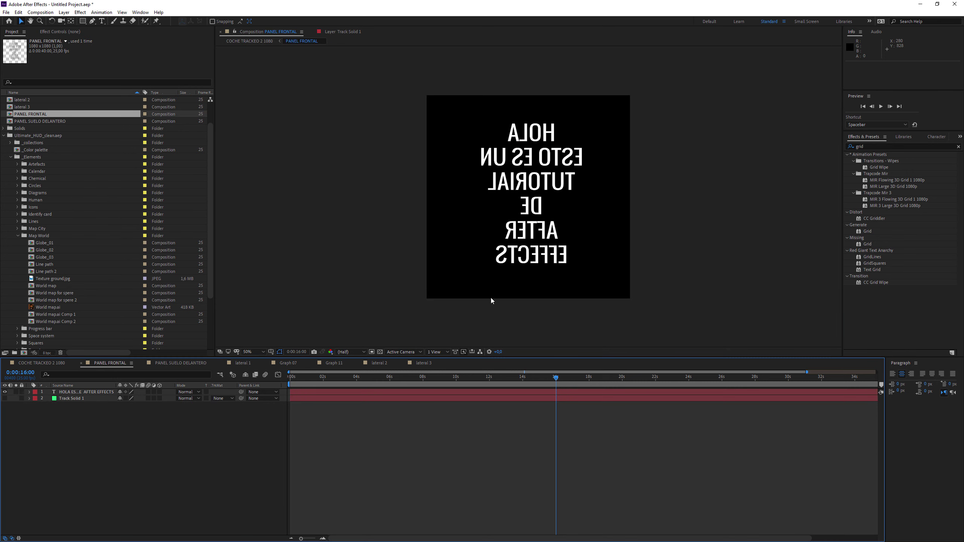
double_click(499, 394)
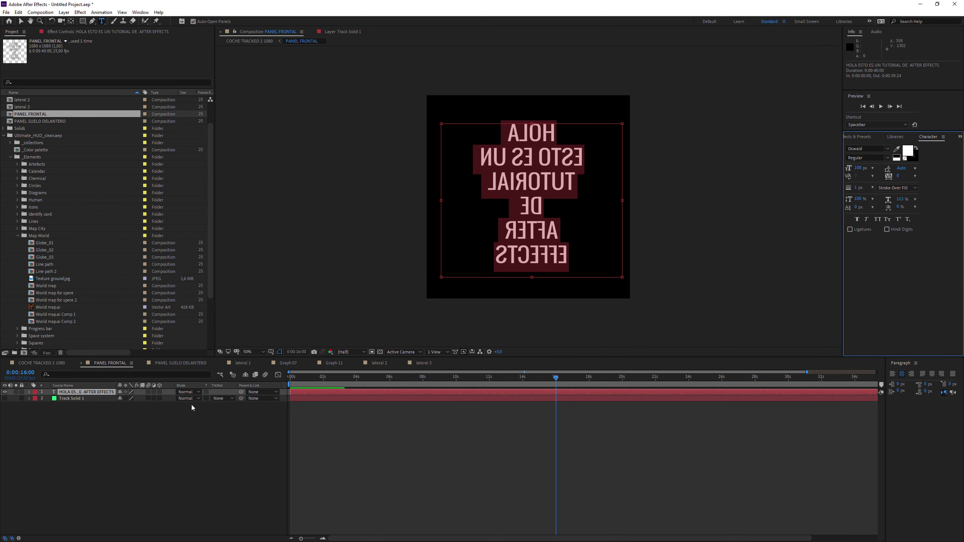
right_click(400, 390)
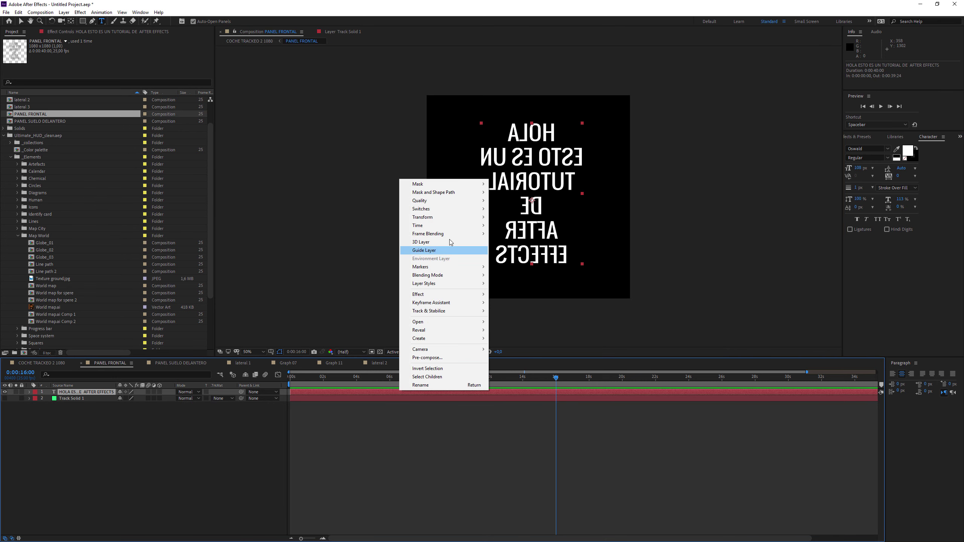
mouse_move(453, 229)
left_click(469, 420)
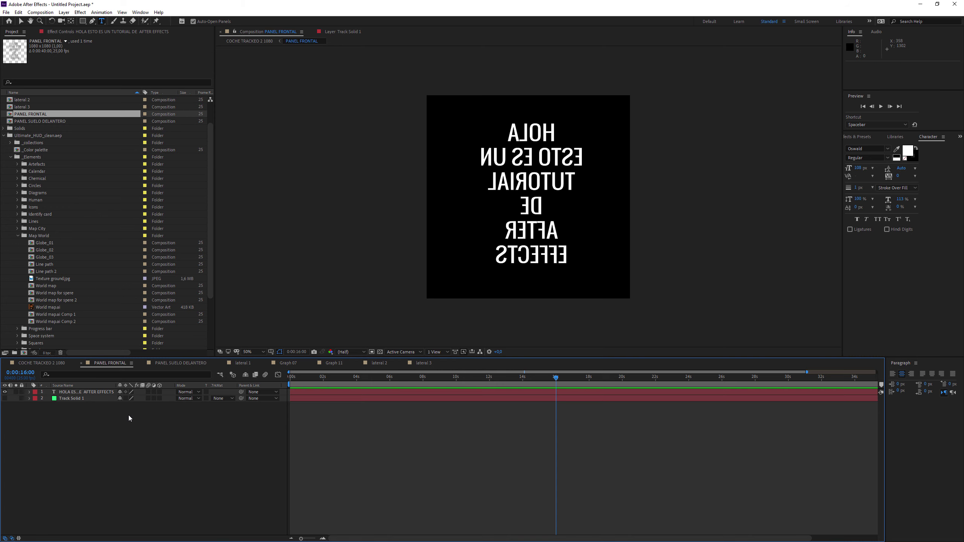
left_click(42, 363)
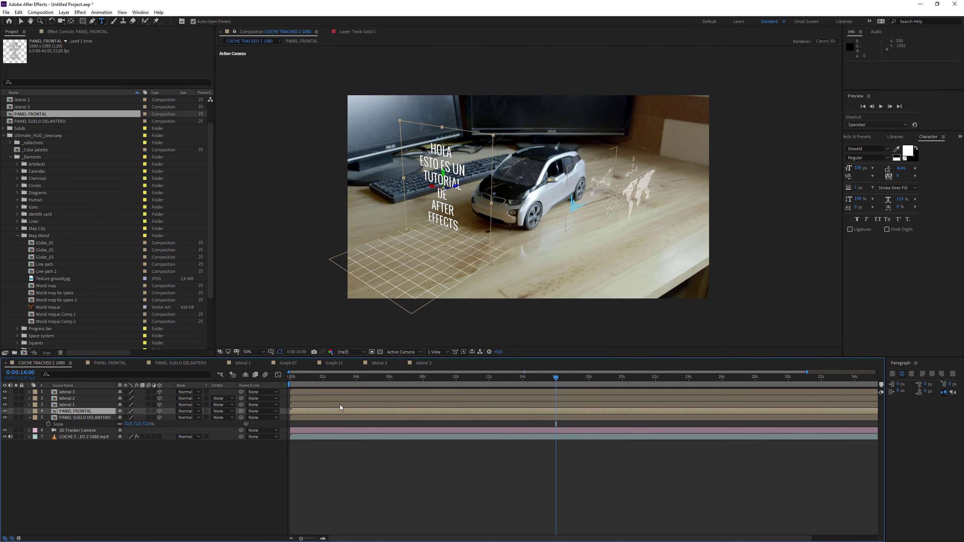
- Review the shot around 15-17 seconds, collapse Ultimate_HUD_clean.aep, and return to 0:00:03:08
mouse_move(361, 376)
left_mouse_down()
mouse_move(544, 381)
mouse_move(536, 383)
left_mouse_up()
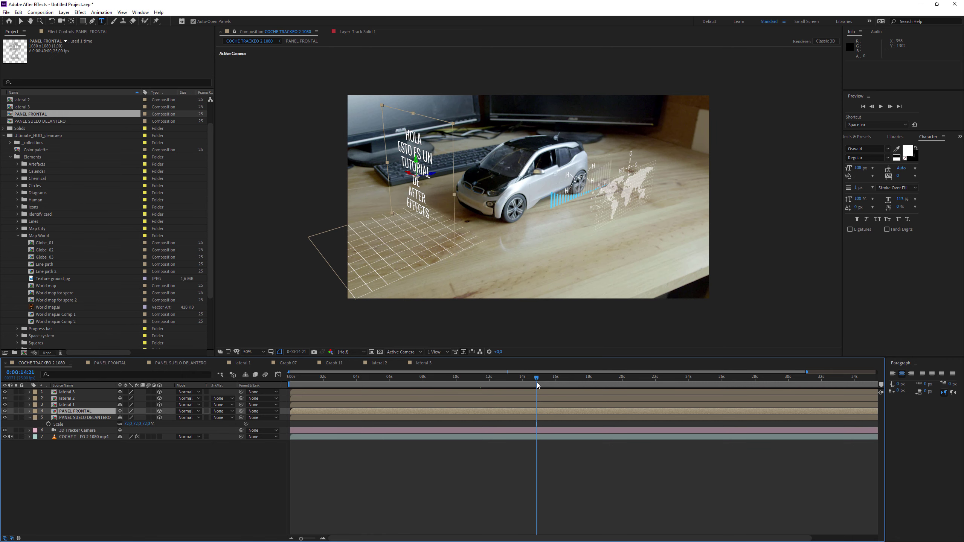
left_click_drag(562, 377, 703, 378)
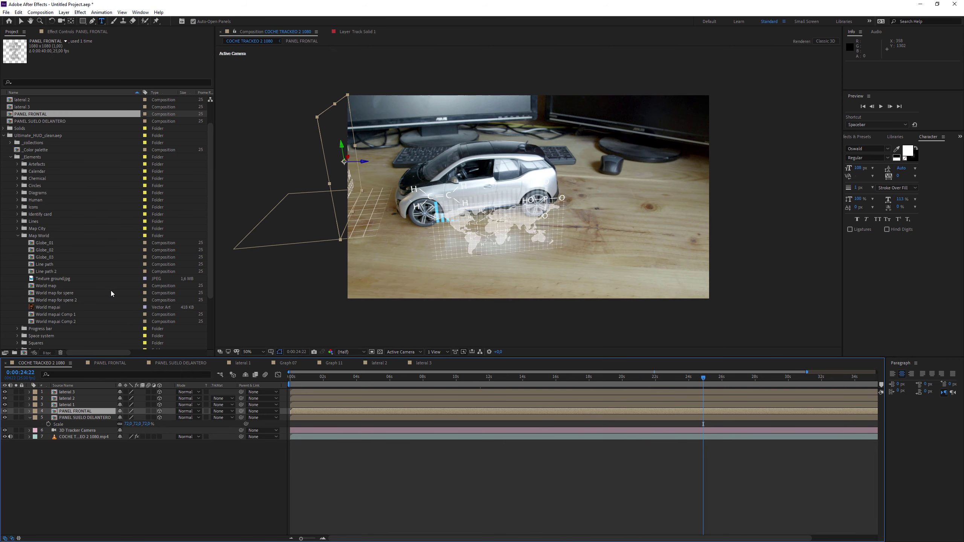
left_click(4, 136)
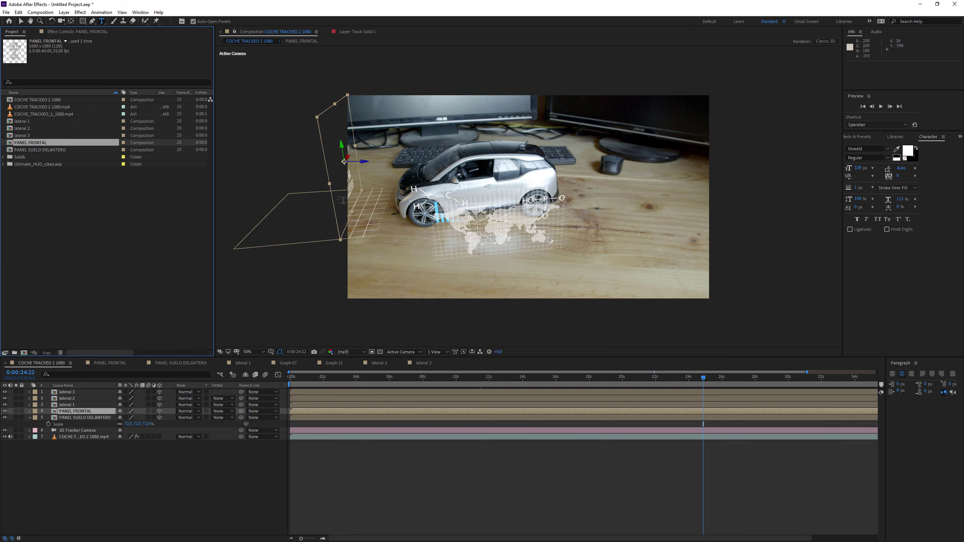
left_click(60, 108)
left_click(63, 115)
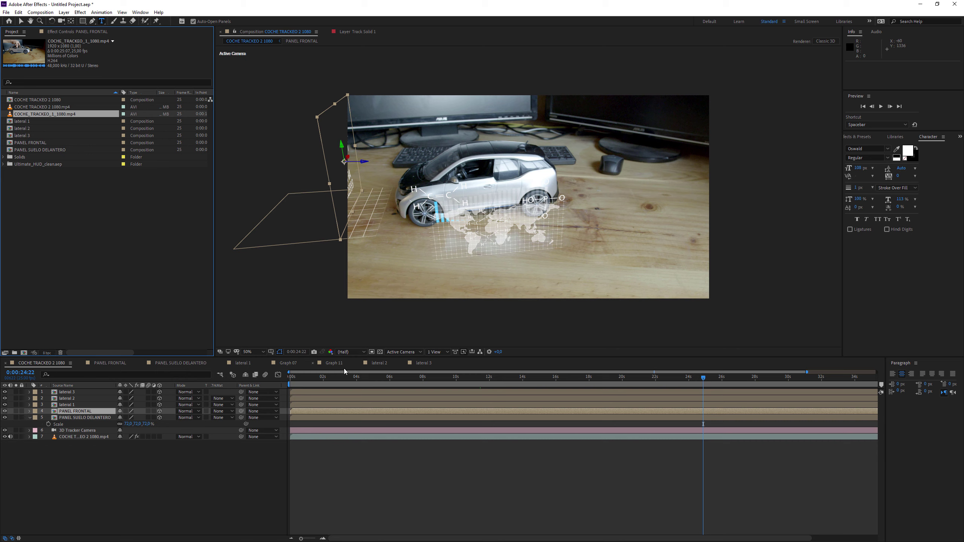
left_click(345, 379)
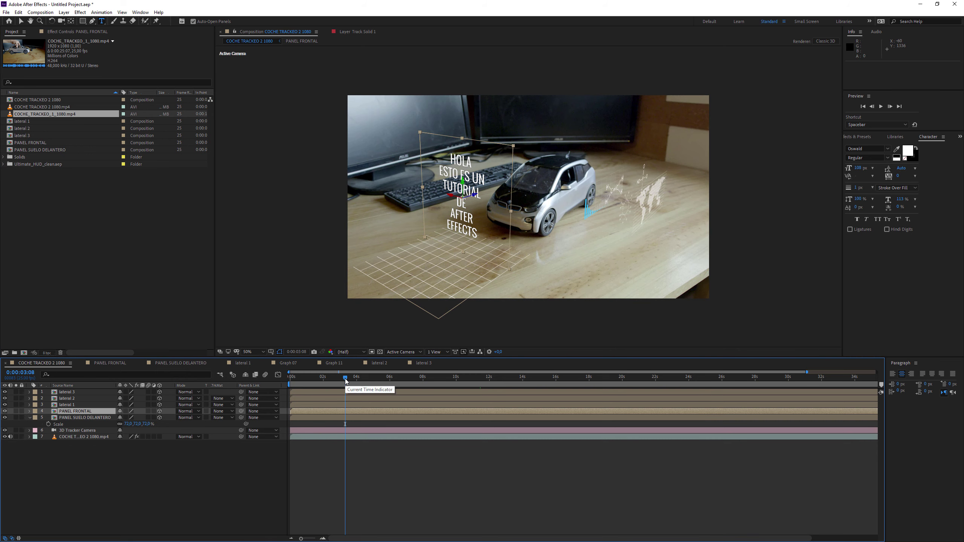